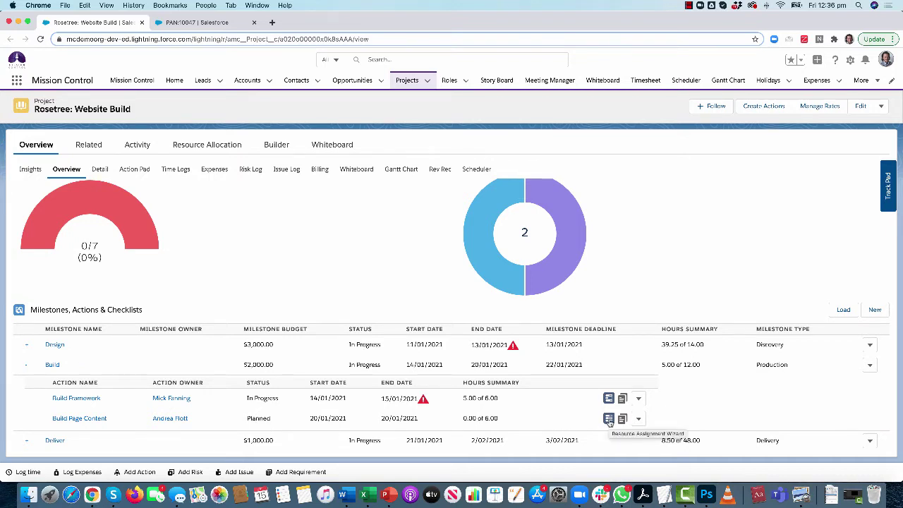
- Open the Resource Assignment Wizard for the Build Page Content action and add the designer as a contributor with 2 billable hours
click(609, 419)
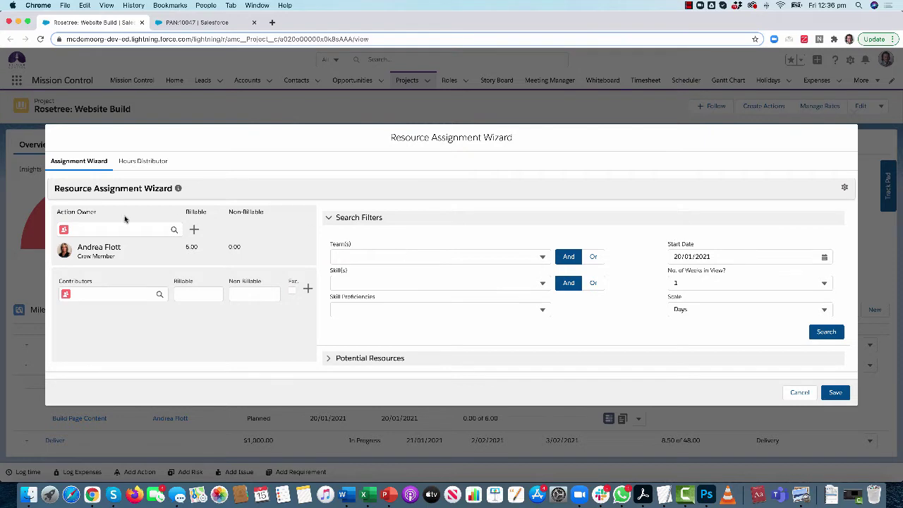
click(83, 292)
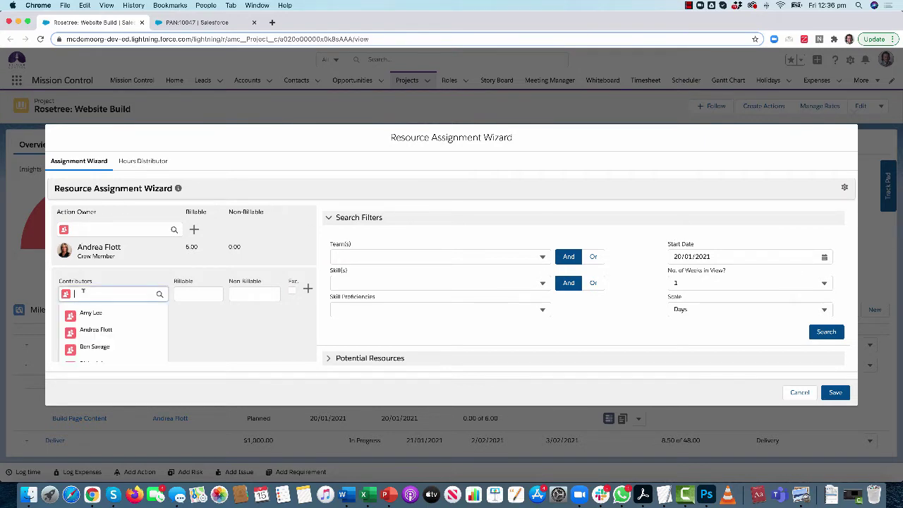
text(mick)
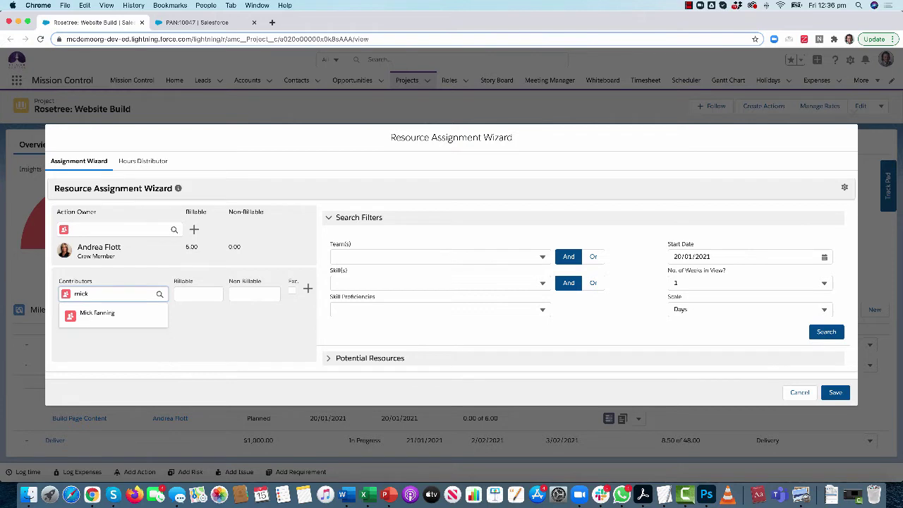
click(90, 313)
click(182, 292)
text(2)
key(Tab)
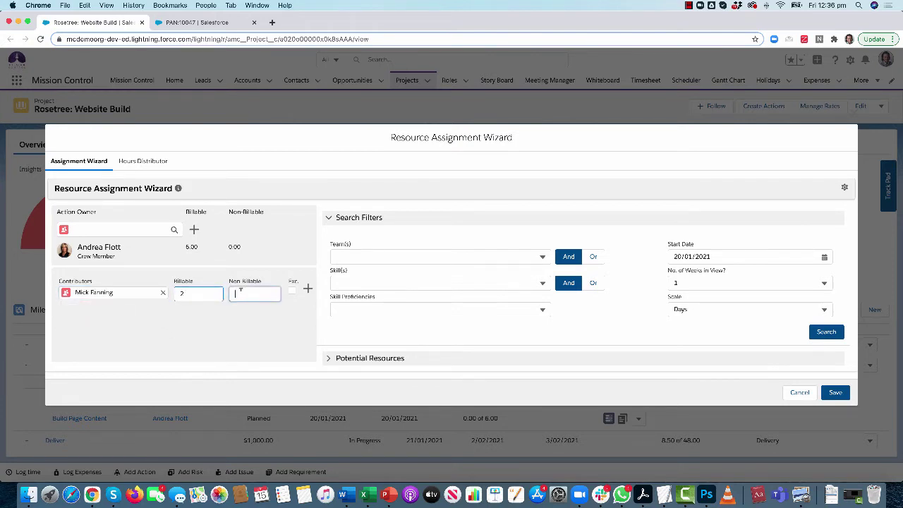
click(307, 289)
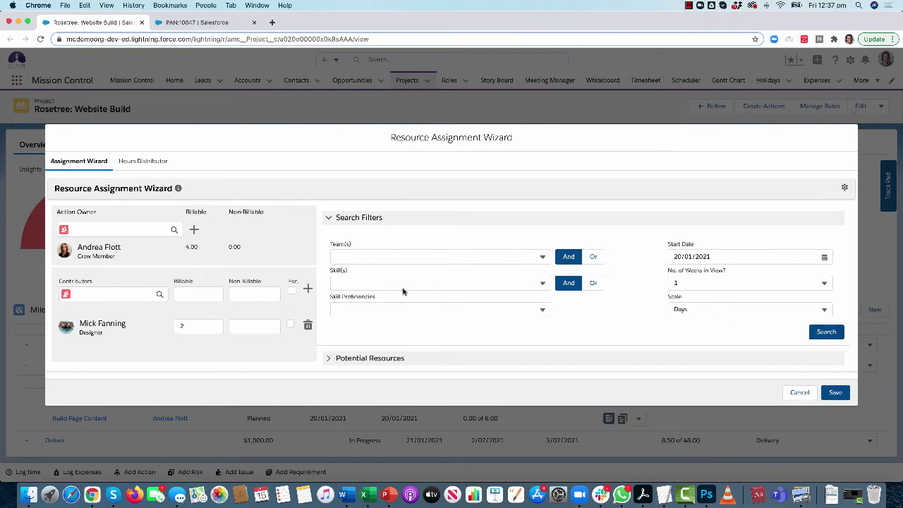
- Search for potential resources in the Consultants team with the ADM201 skill, keeping a 1-week view scaled in days
click(349, 258)
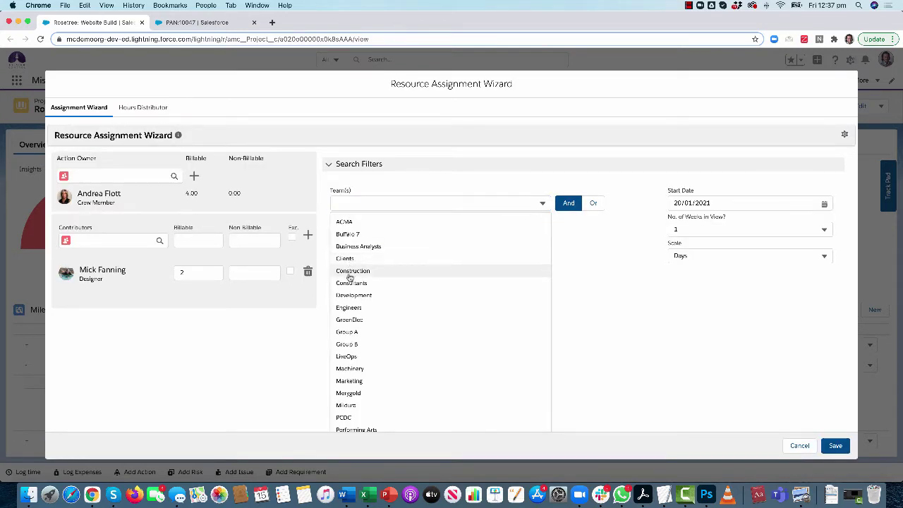
click(344, 284)
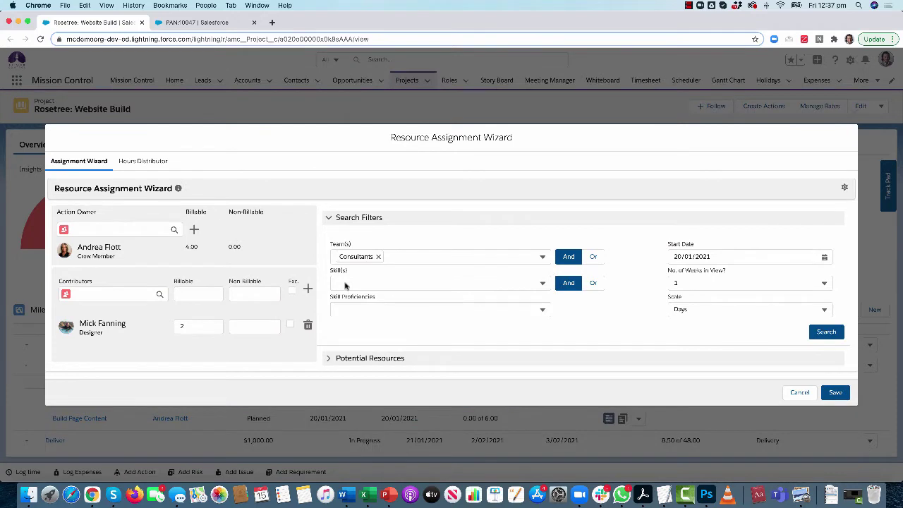
click(345, 285)
click(345, 273)
click(689, 284)
click(697, 239)
click(692, 309)
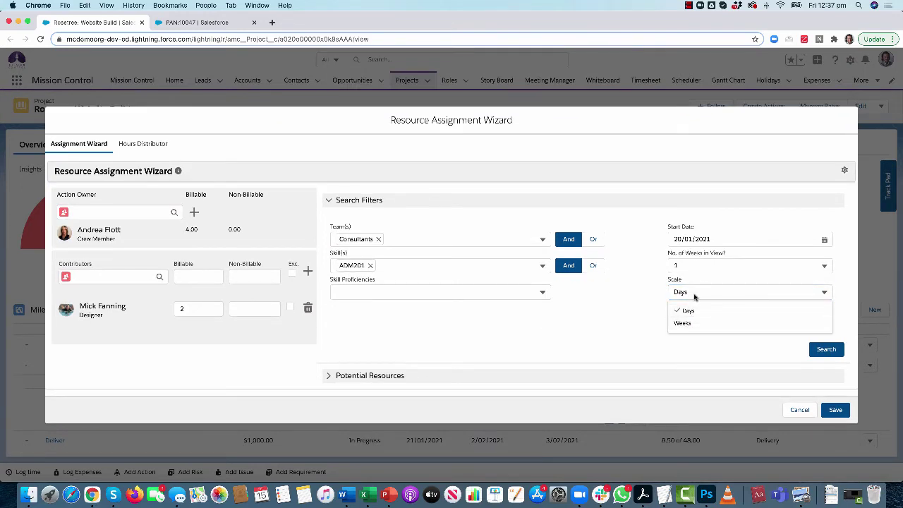
click(695, 293)
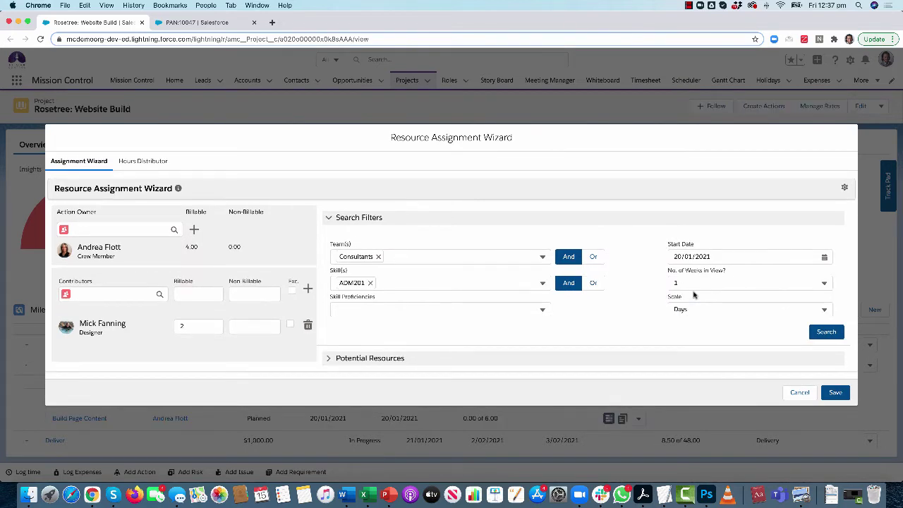
click(822, 338)
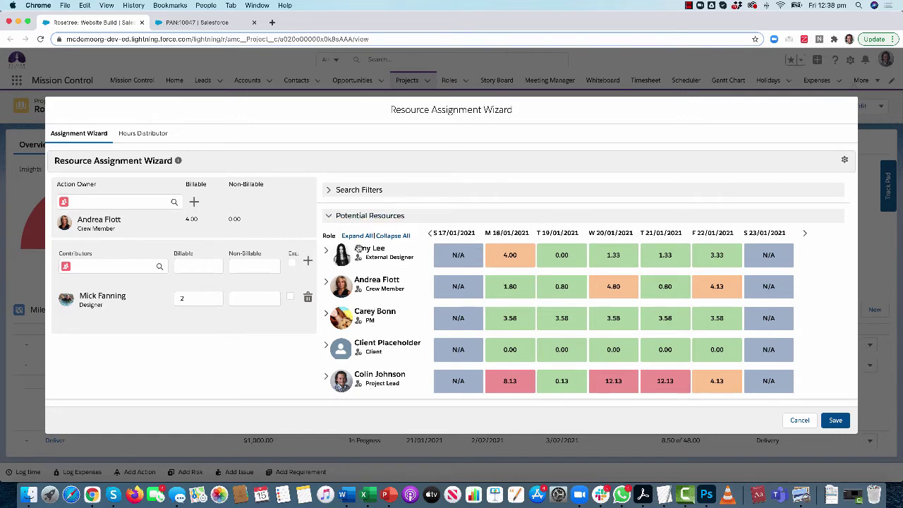
- Review the potential resources, make the Project Lead the action owner, and restore the Crew Member as owner
scroll(367, 354, down, 5)
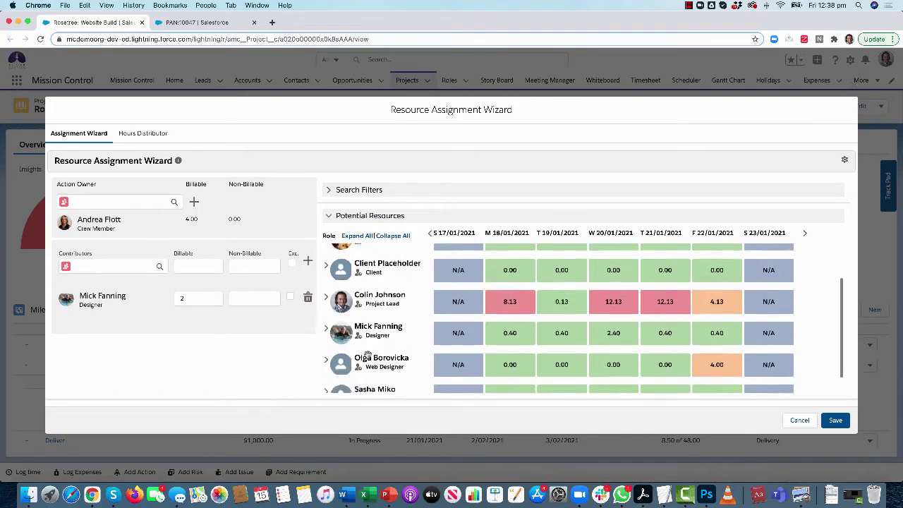
scroll(367, 354, up, 5)
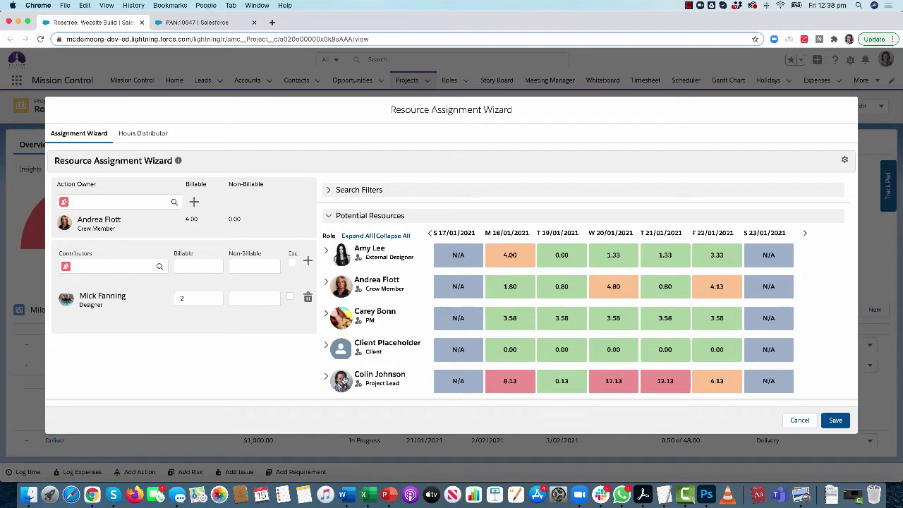
drag(341, 381, 193, 223)
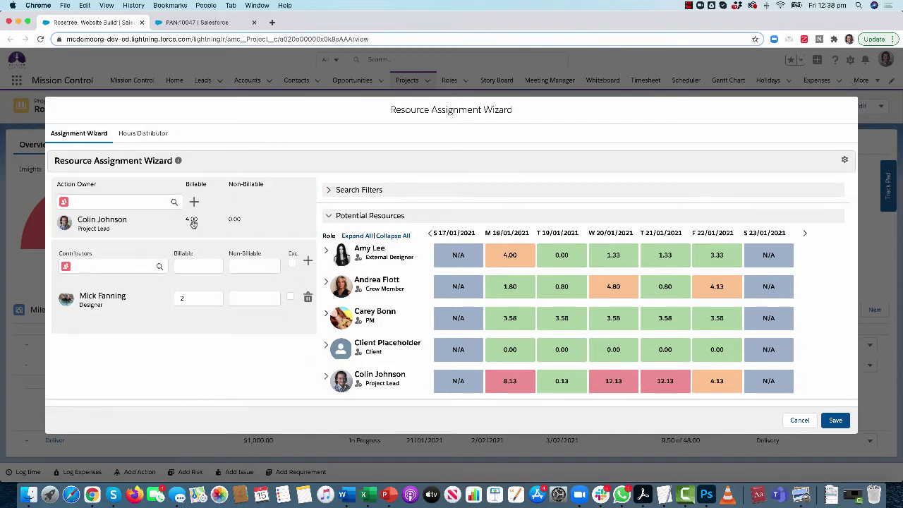
drag(341, 288, 202, 217)
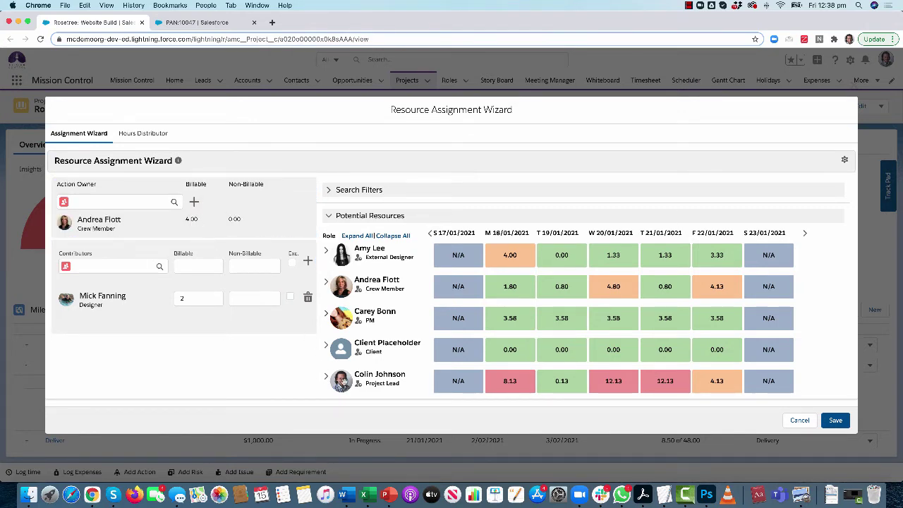
- Add the Project Lead from the potential resources as a contributor with 1 billable hour
drag(342, 381, 179, 319)
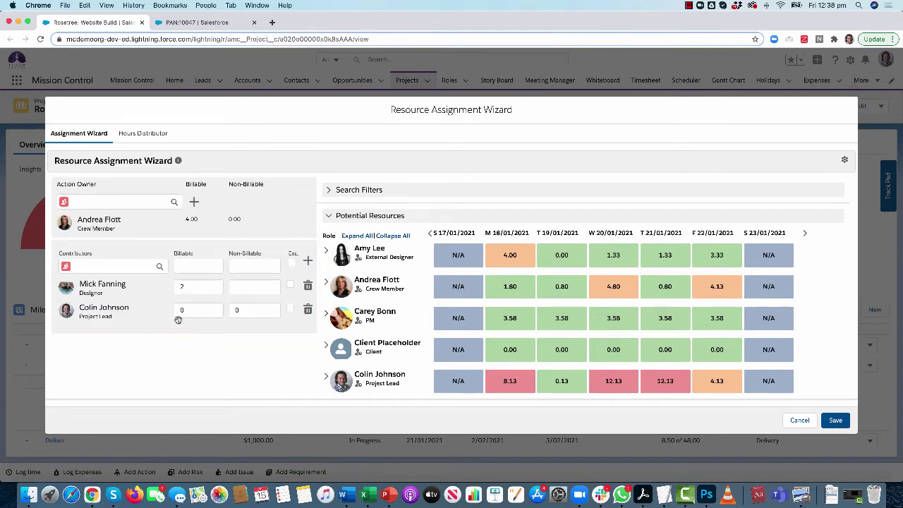
double_click(196, 311)
text(2)
key(BackSpace)
text(01)
key(BackSpace)
text(1)
click(165, 296)
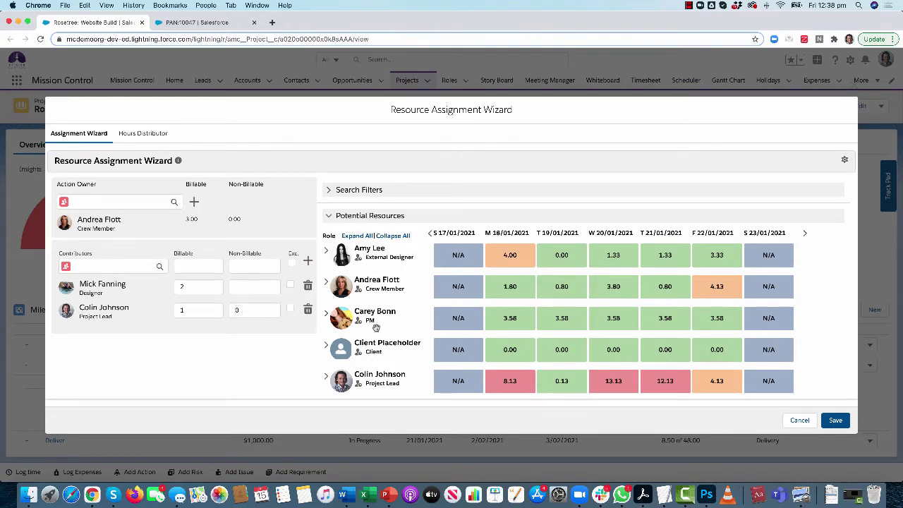
- Examine the daily billable, non-billable and holiday hours of the Project Lead and the Crew Member among the potential resources
scroll(349, 343, down, 2)
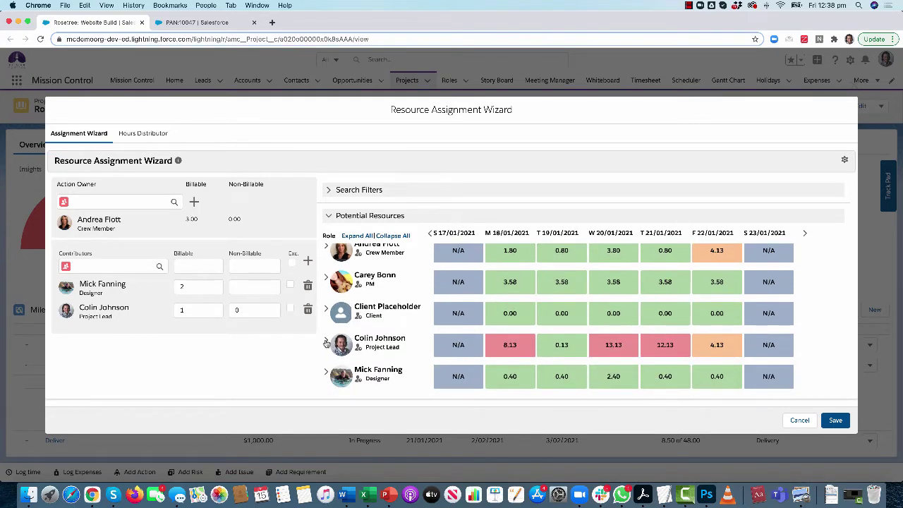
click(326, 342)
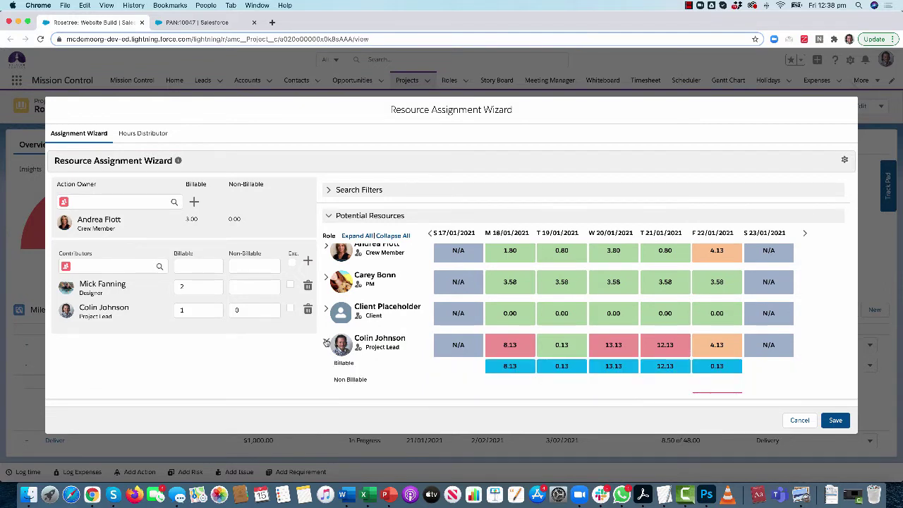
scroll(413, 332, down, 3)
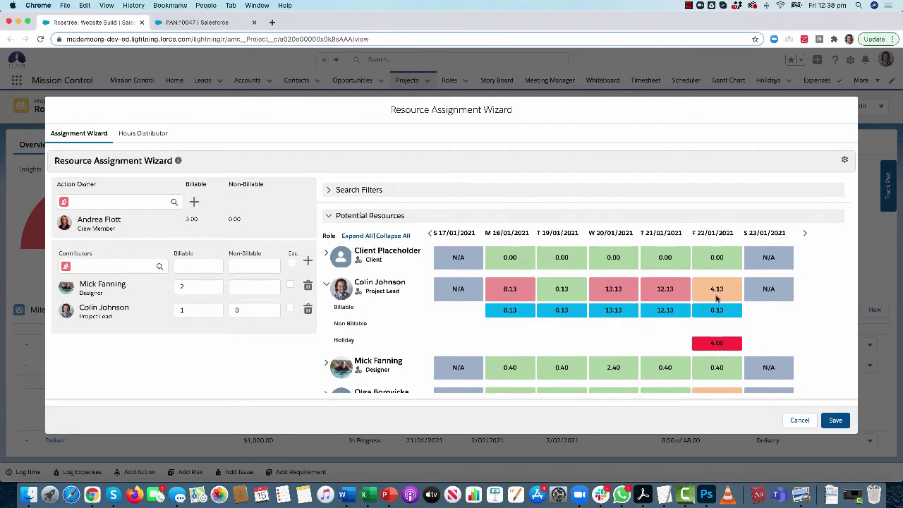
scroll(716, 298, up, 3)
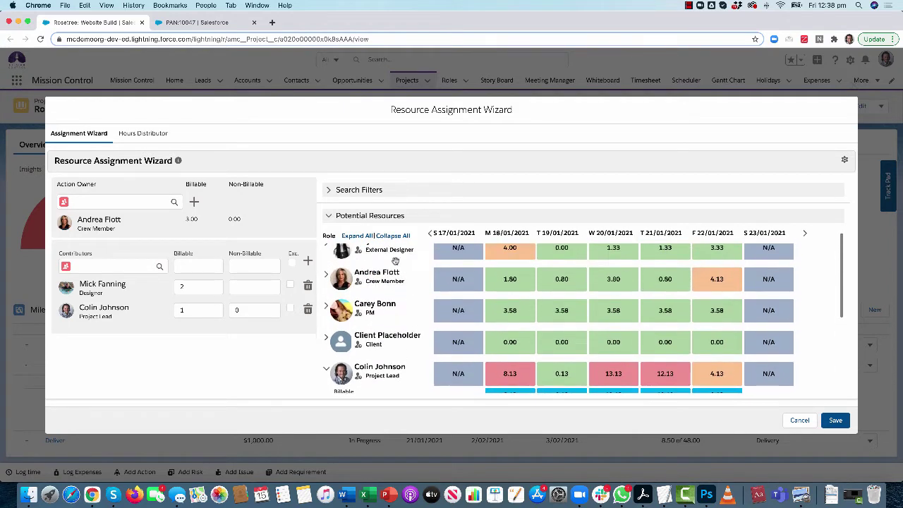
click(326, 276)
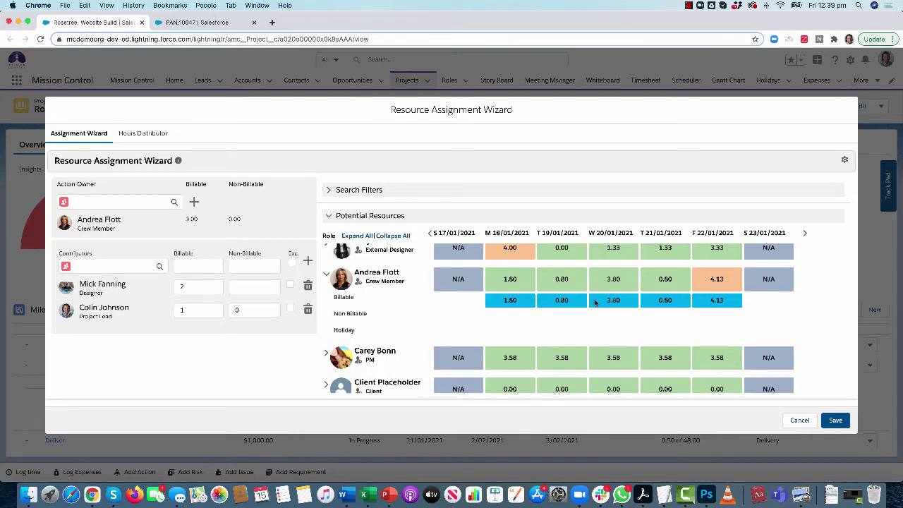
mouse_move(513, 300)
click(327, 274)
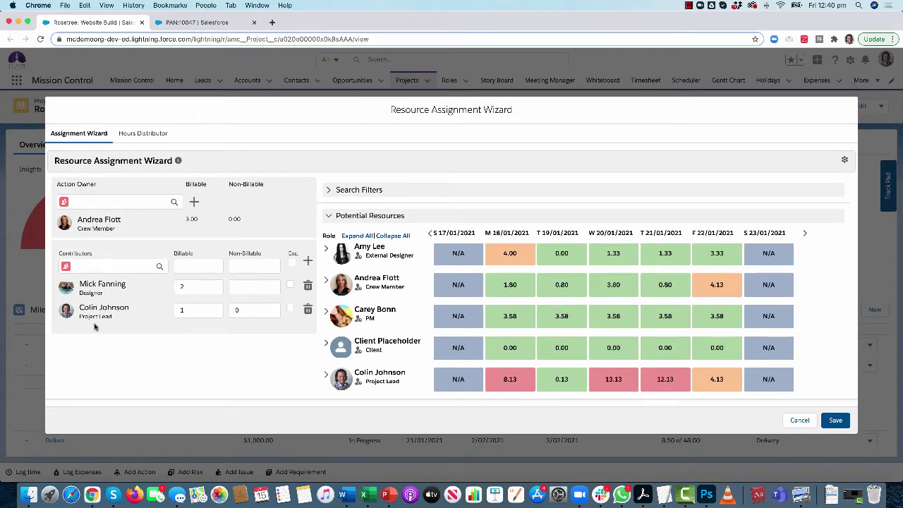
- Save the resource assignments and reopen the Resource Assignment Wizard for the Build Page Content action
click(840, 423)
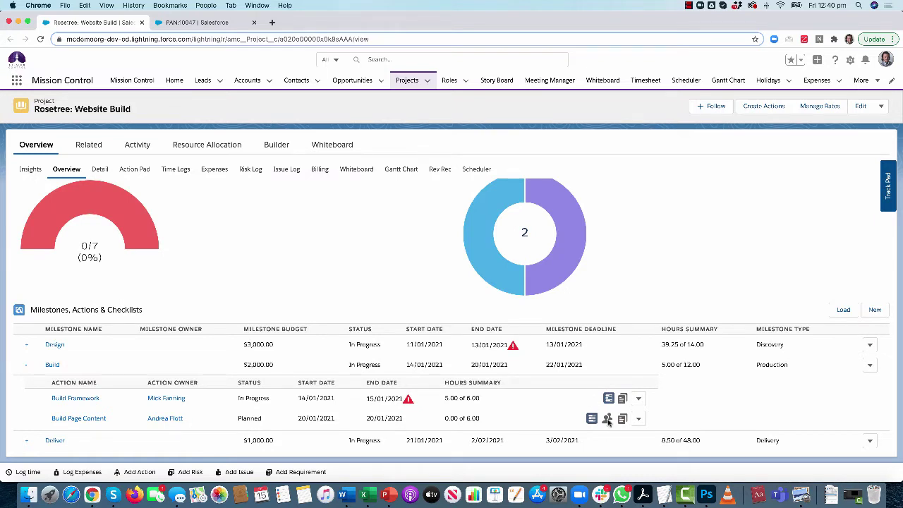
mouse_move(607, 420)
click(592, 419)
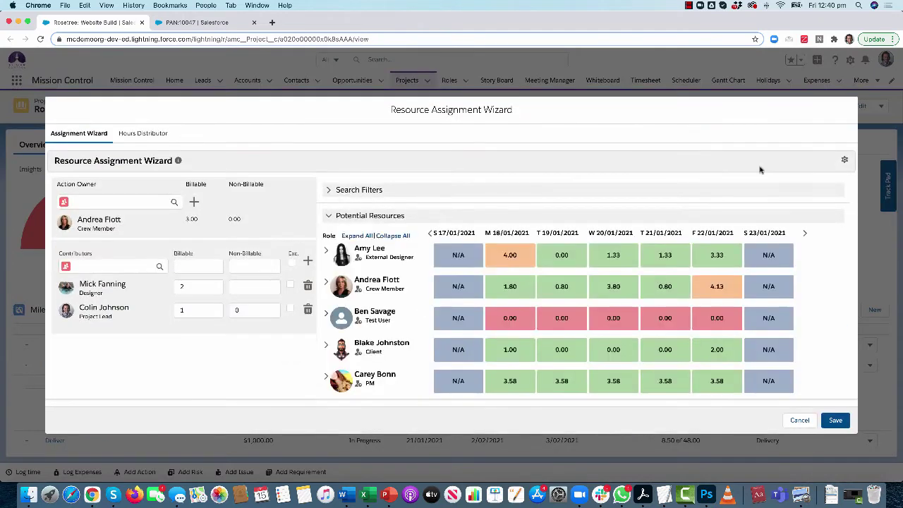
- In the wizard's settings, exclude roles at or above 8 hours per day, 40 hours per week and 100 percent
click(845, 162)
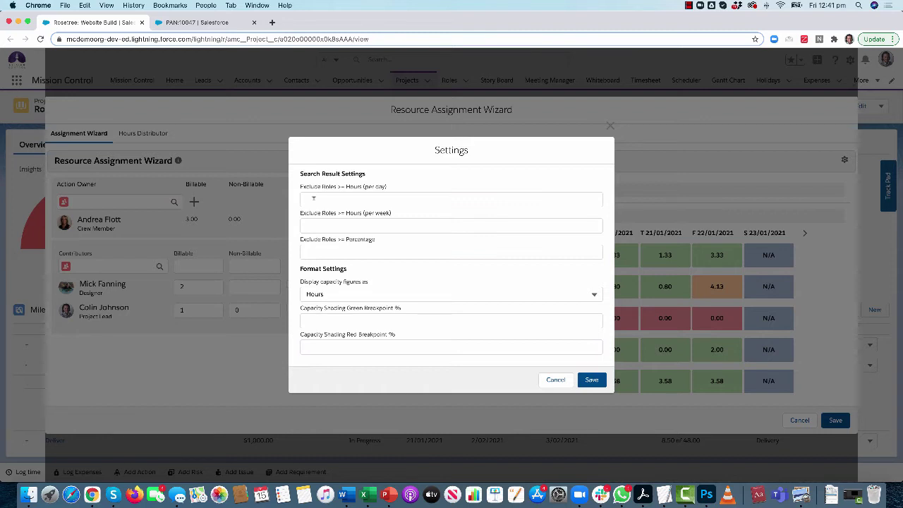
click(314, 198)
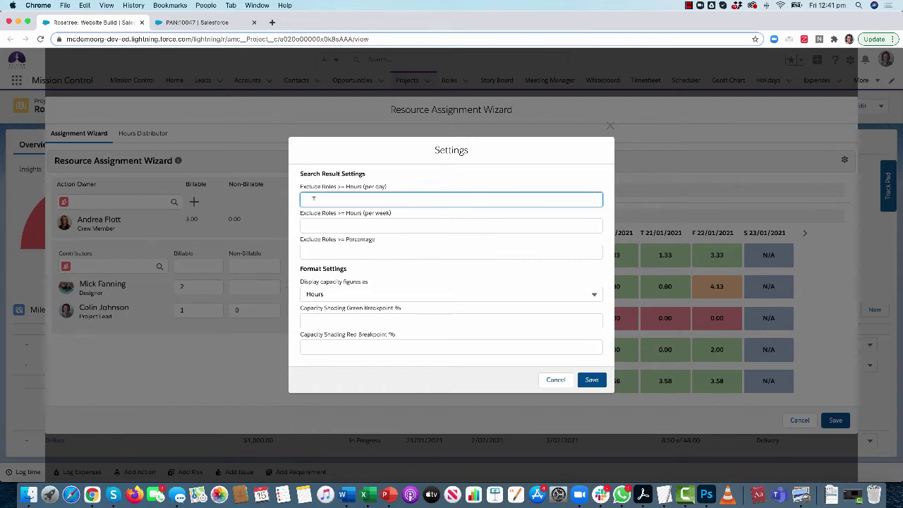
text(8)
click(308, 223)
text(40)
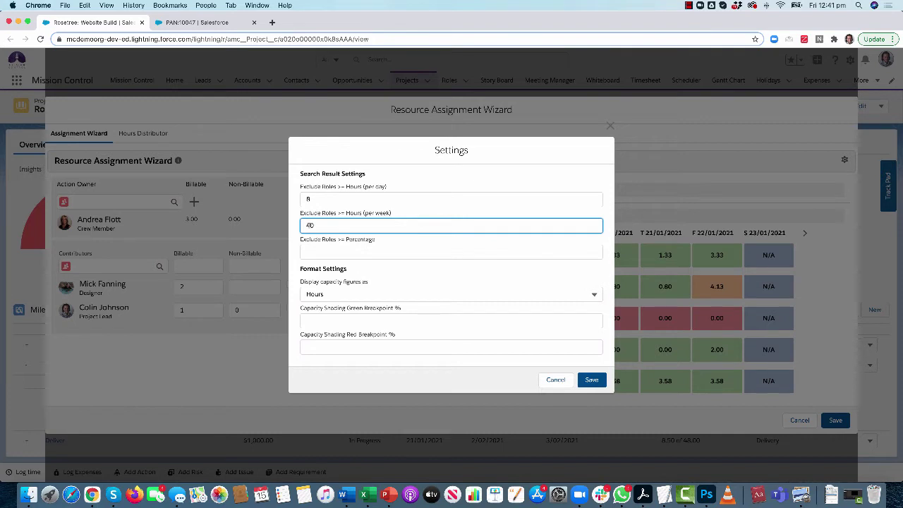
click(309, 250)
text(100)
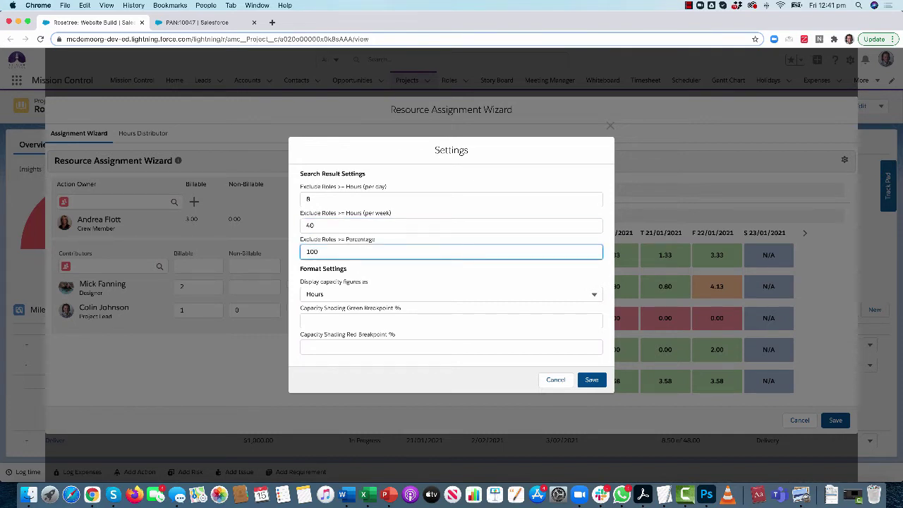
click(295, 242)
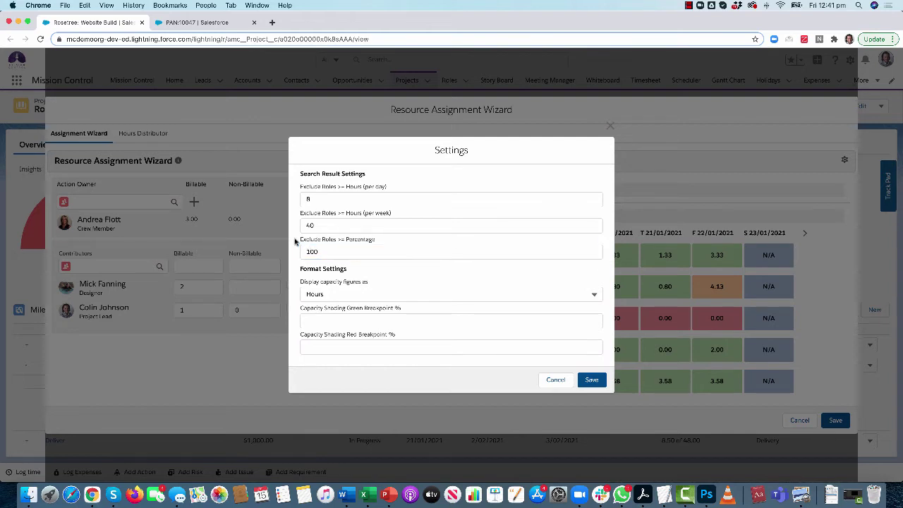
- Display capacity figures as Percentage with a green breakpoint of 25% and a red breakpoint of 100%, and save the settings
click(332, 296)
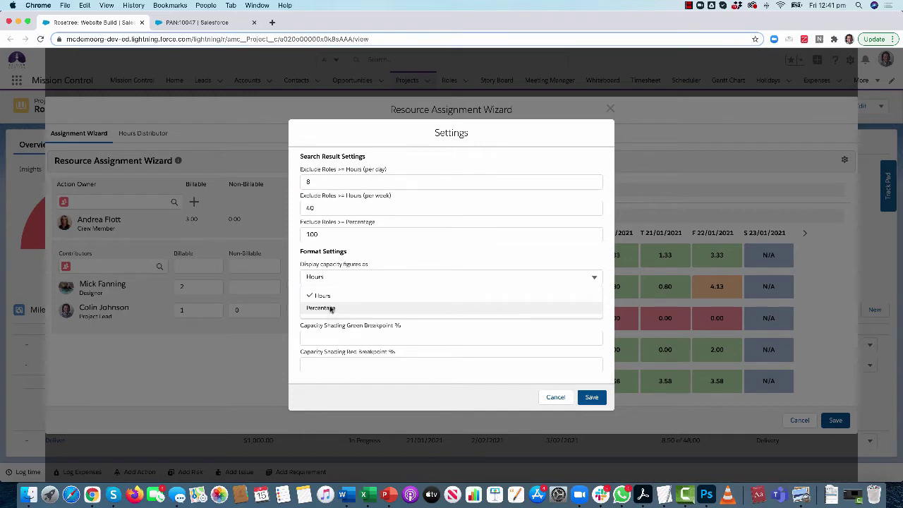
click(331, 309)
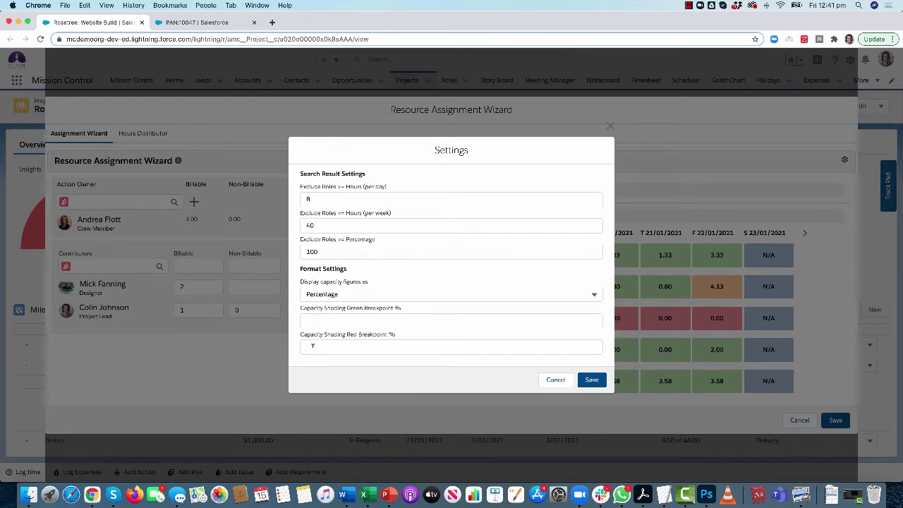
click(309, 319)
text(25)
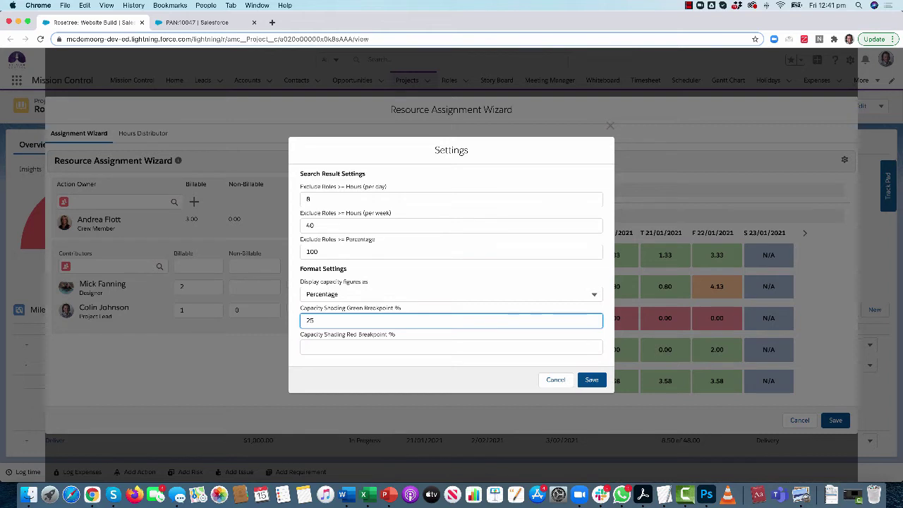
click(310, 347)
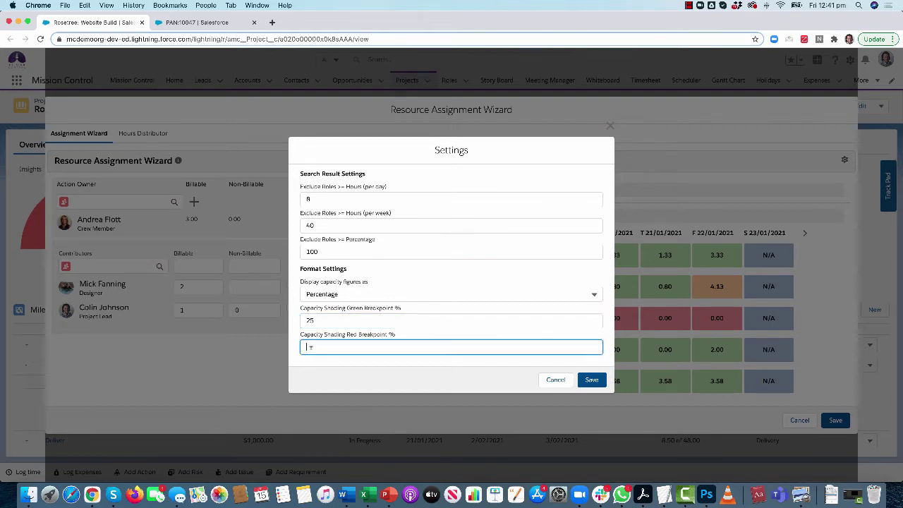
text(100)
click(296, 331)
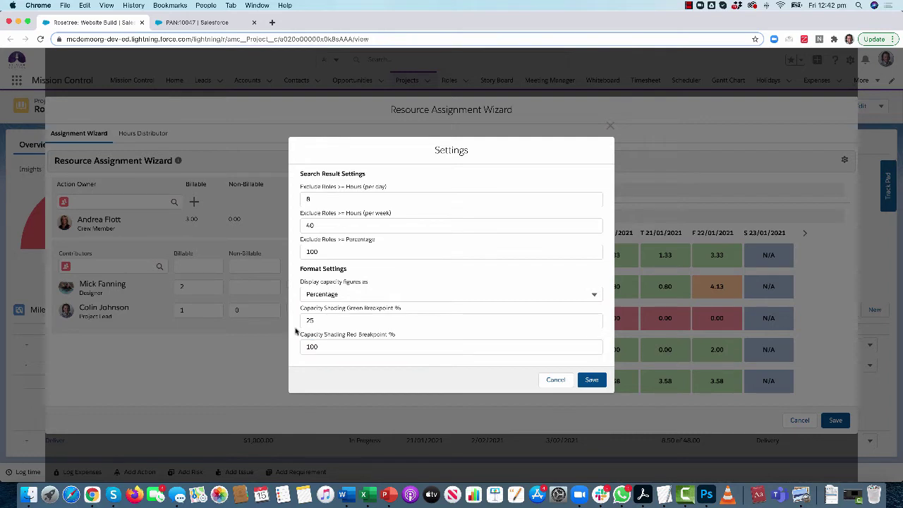
click(593, 380)
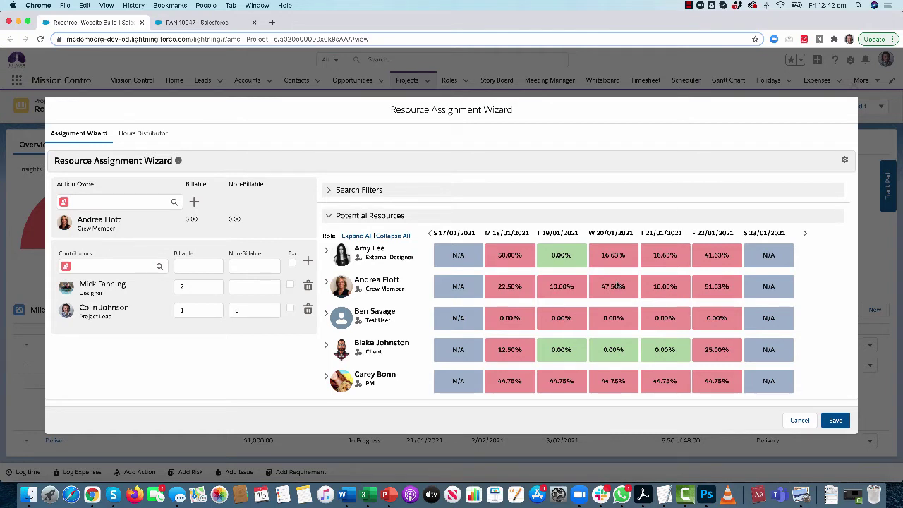
- Examine the billable, non-billable and holiday capacity percentages of the Crew Member and the Project Lead among the potential resources
click(326, 283)
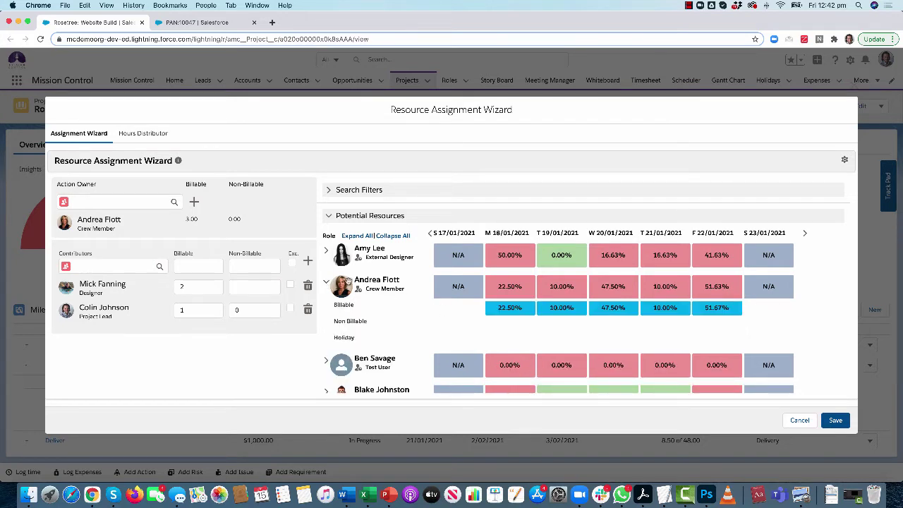
click(327, 283)
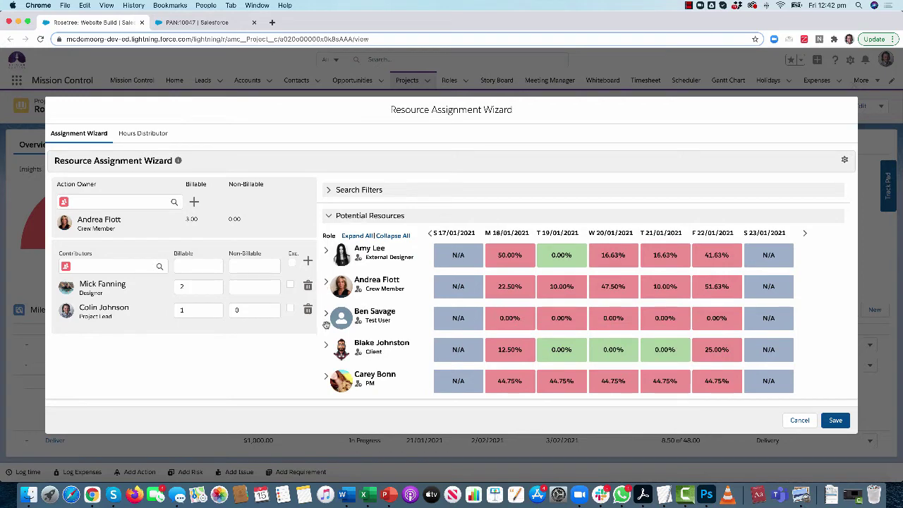
scroll(327, 325, down, 3)
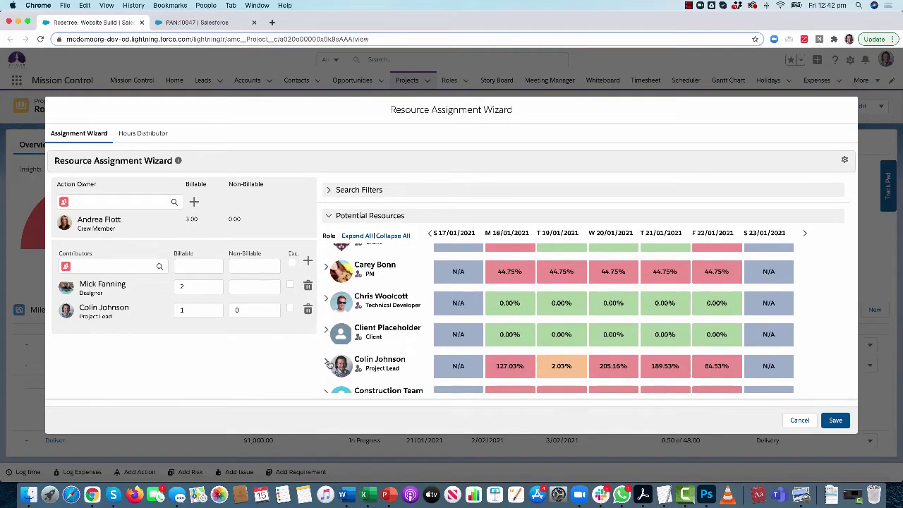
click(326, 361)
scroll(371, 343, down, 2)
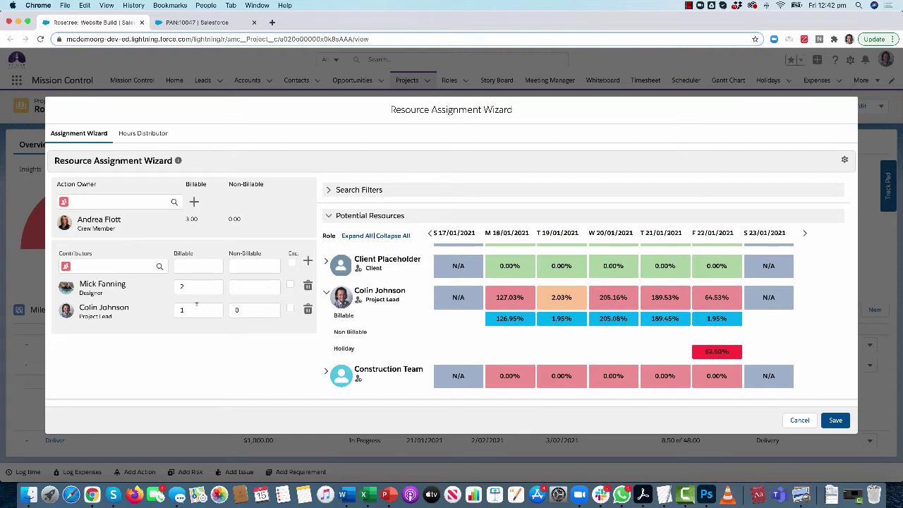
- Switch to the Design Wireframes action PAN:10047, start cloning it and include its contributors in the clone
click(189, 24)
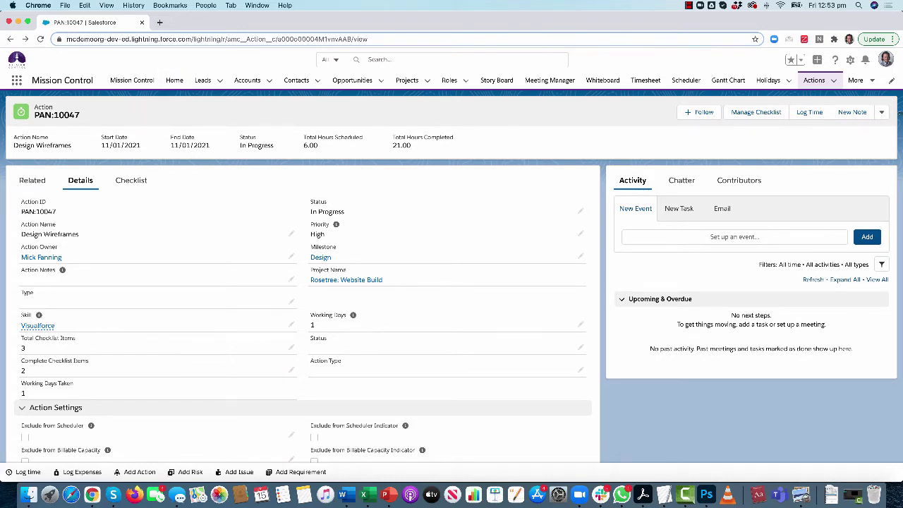
click(881, 115)
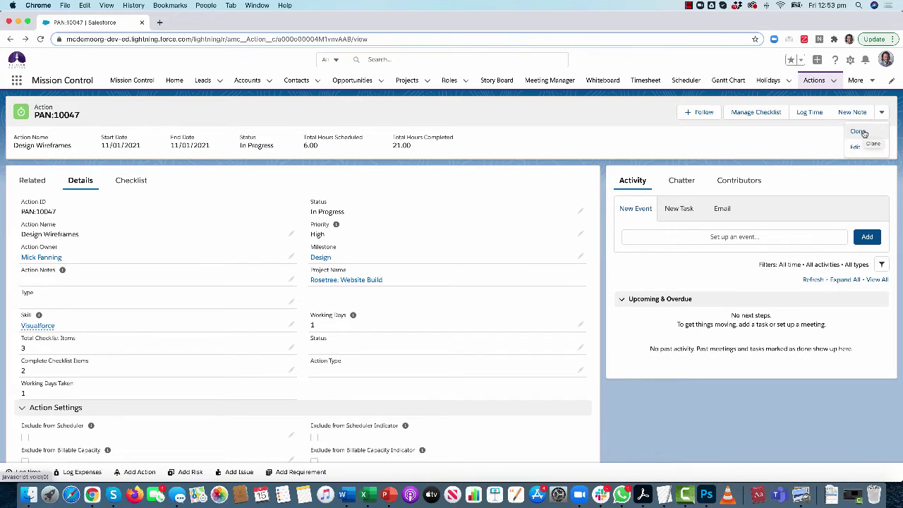
click(858, 132)
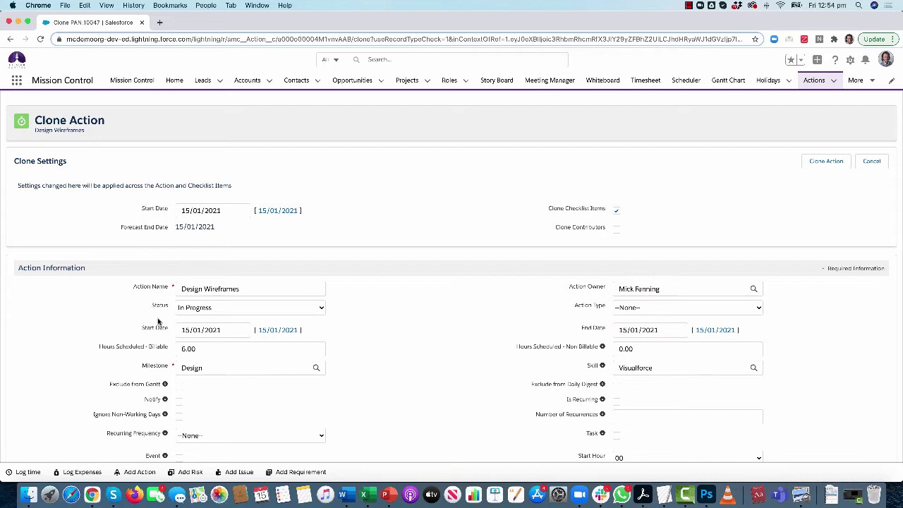
click(616, 231)
- Review the action information, checklist items and contributors on the Clone Action page
scroll(106, 280, down, 1)
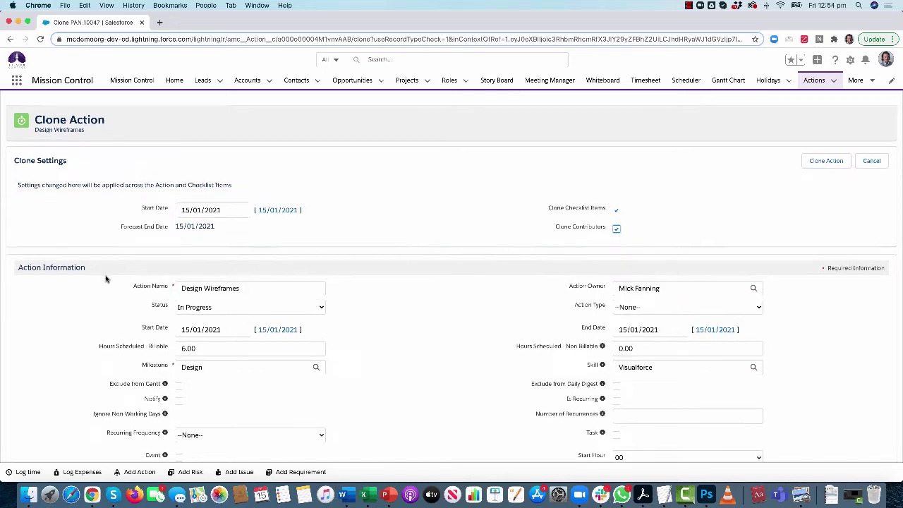
scroll(106, 279, down, 8)
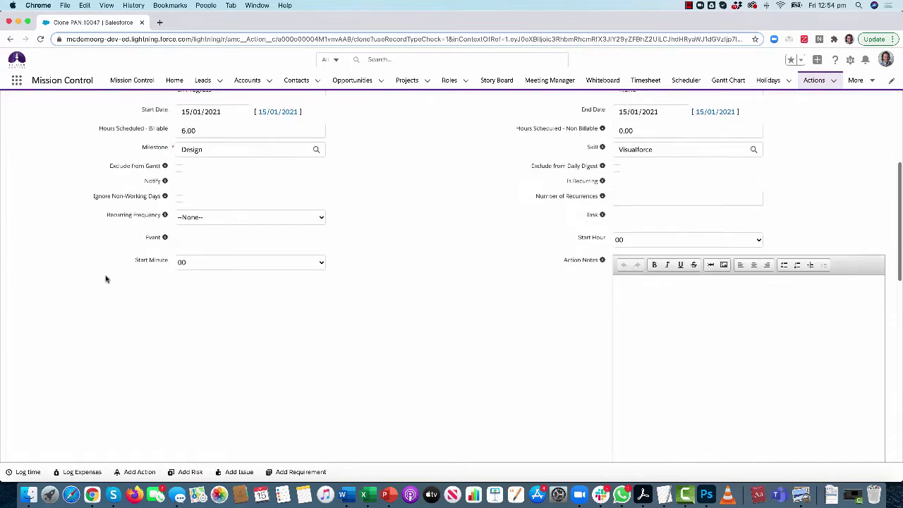
scroll(106, 279, down, 4)
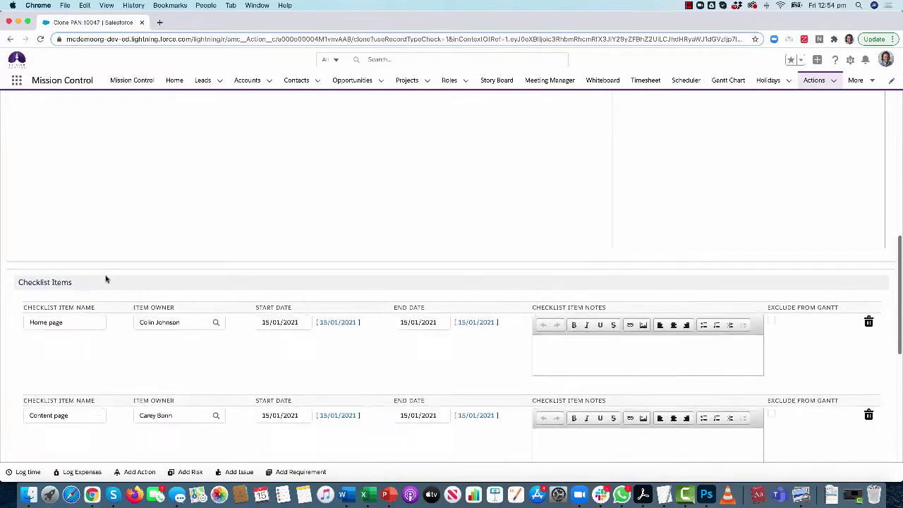
scroll(106, 279, down, 3)
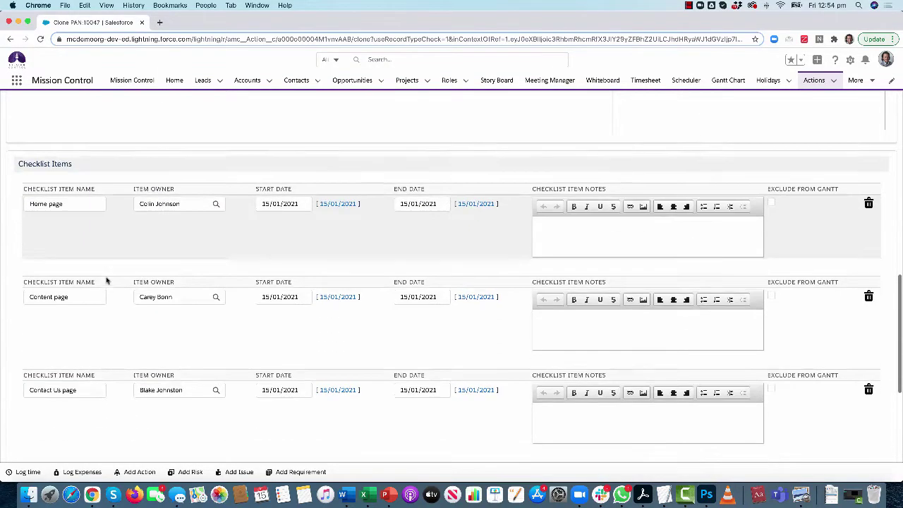
scroll(105, 280, down, 1)
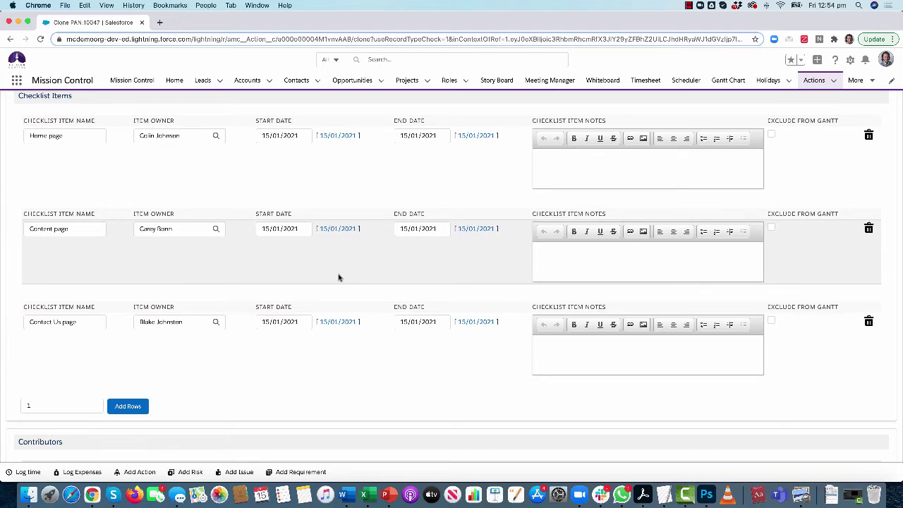
scroll(339, 277, down, 3)
scroll(338, 277, down, 1)
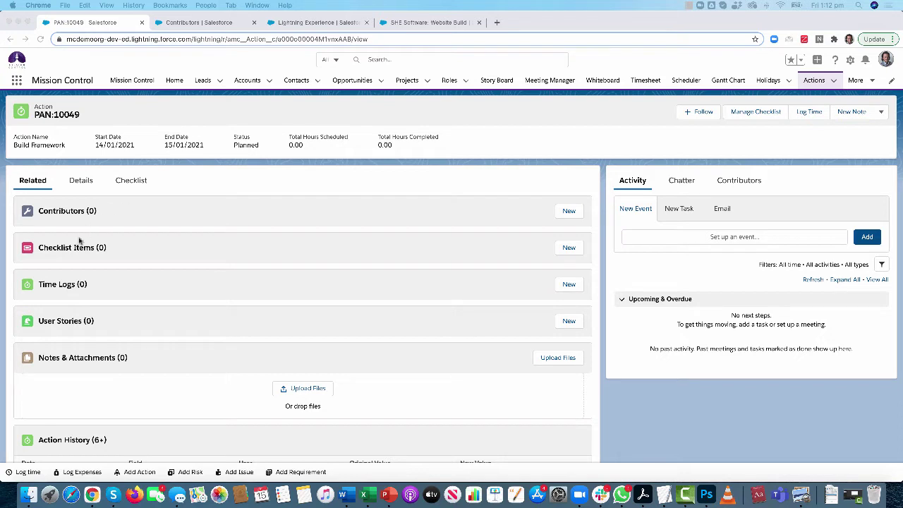
- Review the Project Automation Settings in the Mission Control Console, including Disable Automated Management of Contributors, and save them
click(129, 248)
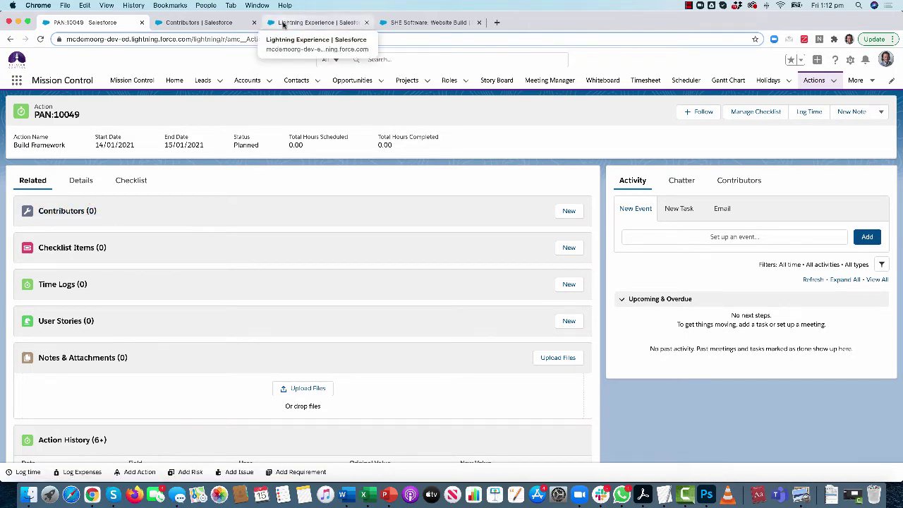
click(283, 24)
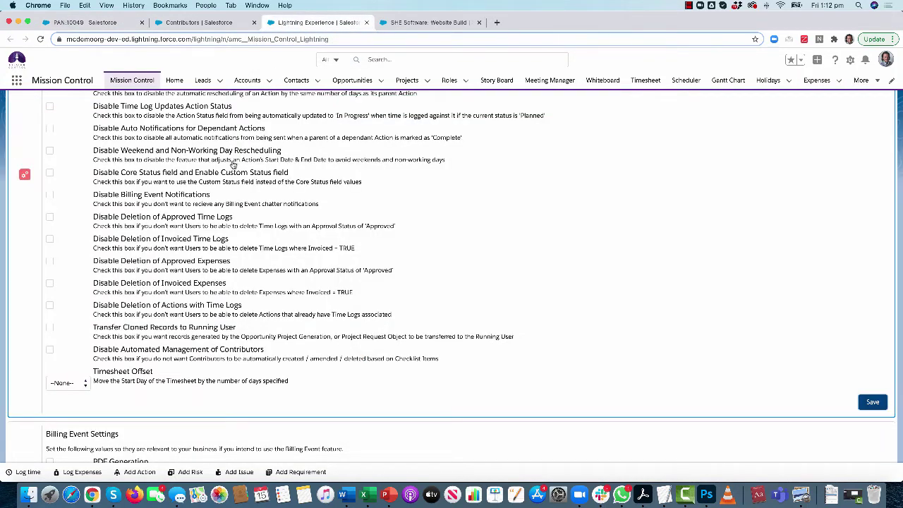
scroll(232, 163, up, 20)
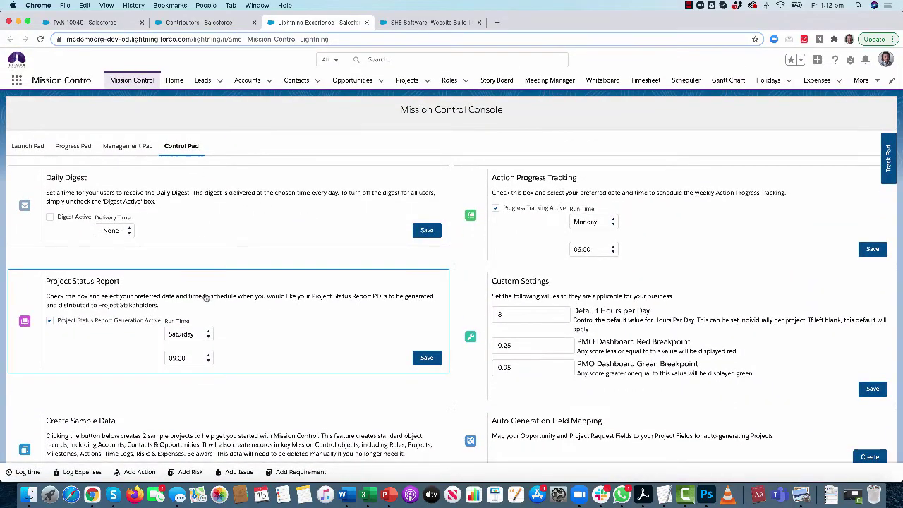
scroll(206, 297, down, 15)
scroll(206, 297, down, 10)
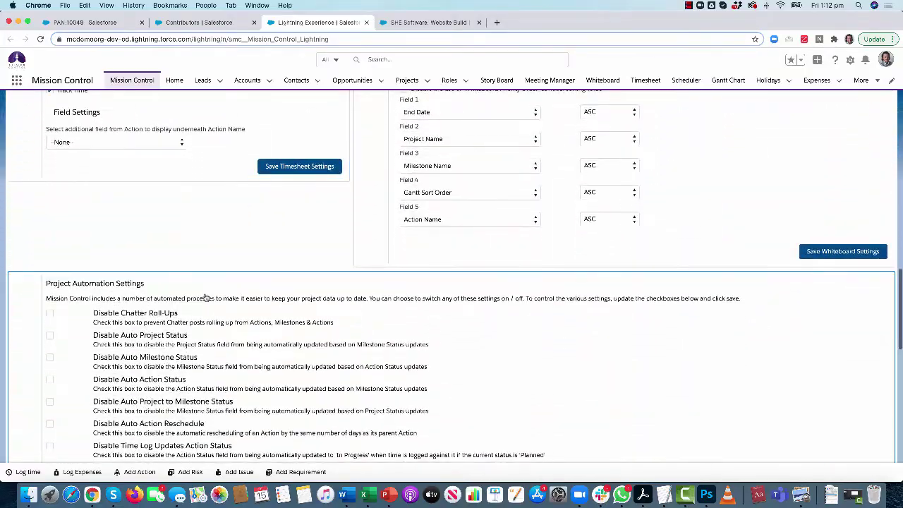
scroll(206, 297, down, 10)
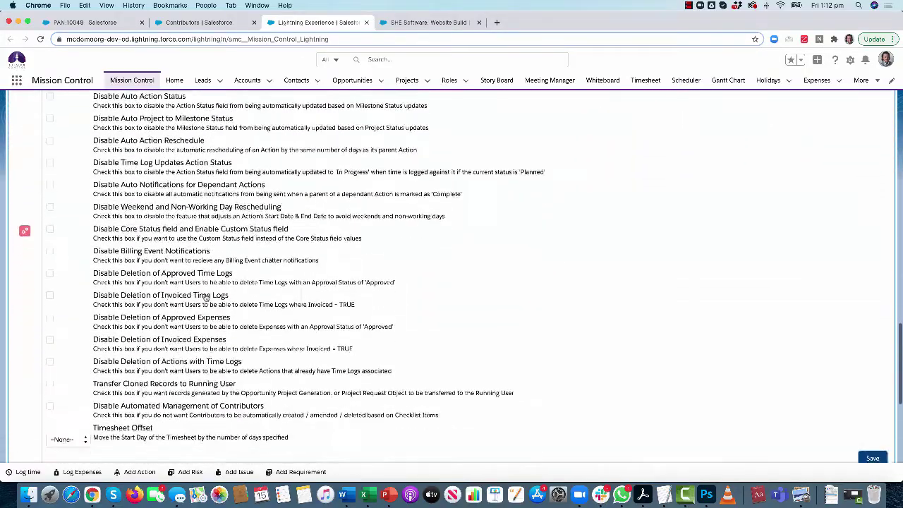
scroll(206, 297, down, 3)
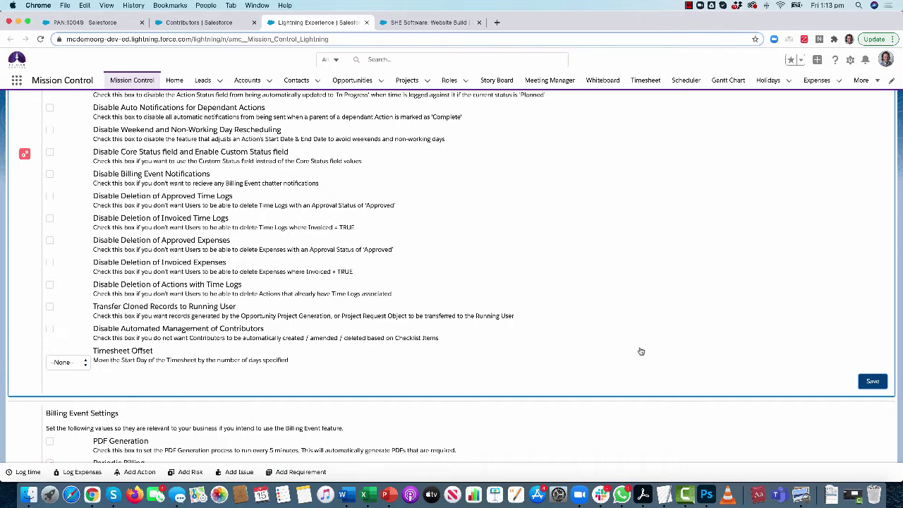
click(867, 381)
click(73, 21)
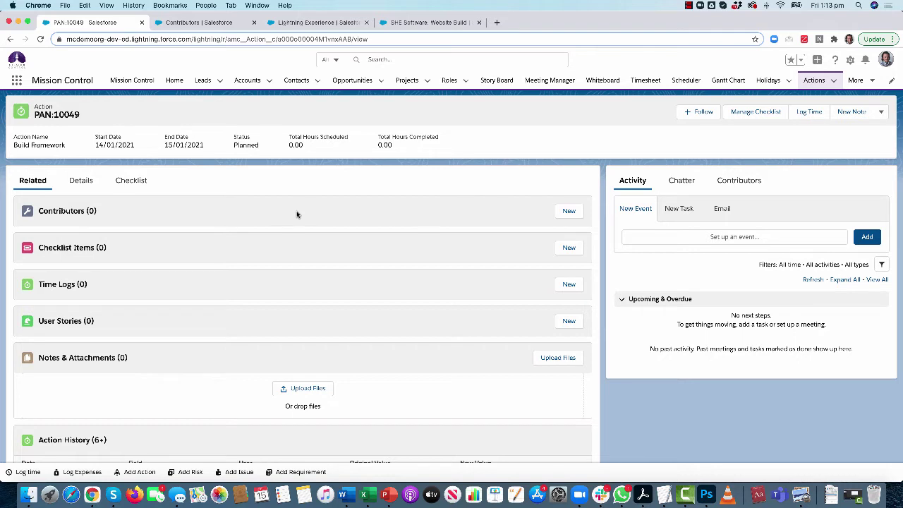
click(563, 248)
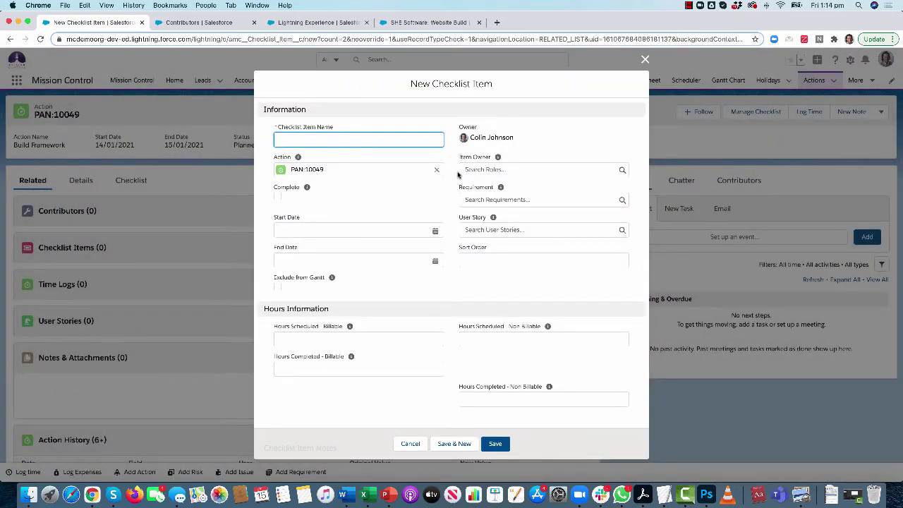
text(CJ Test 1)
click(283, 235)
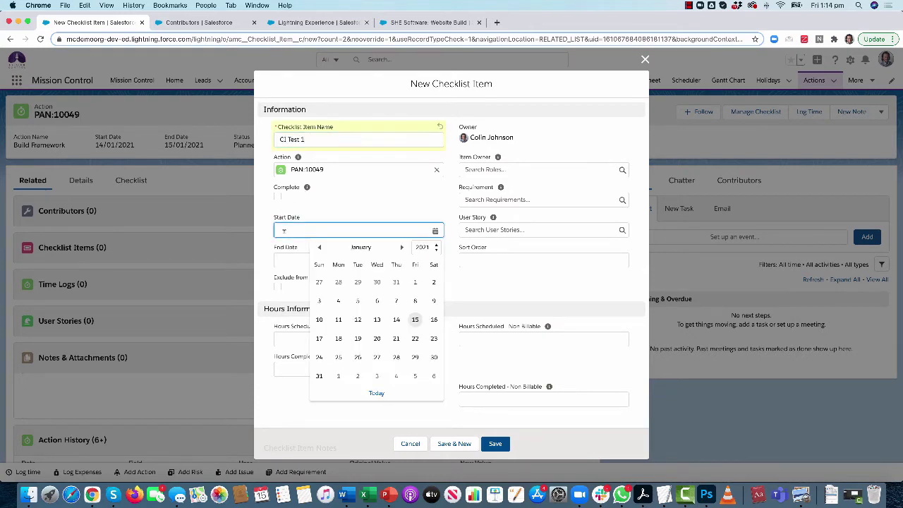
click(396, 320)
click(307, 259)
click(396, 350)
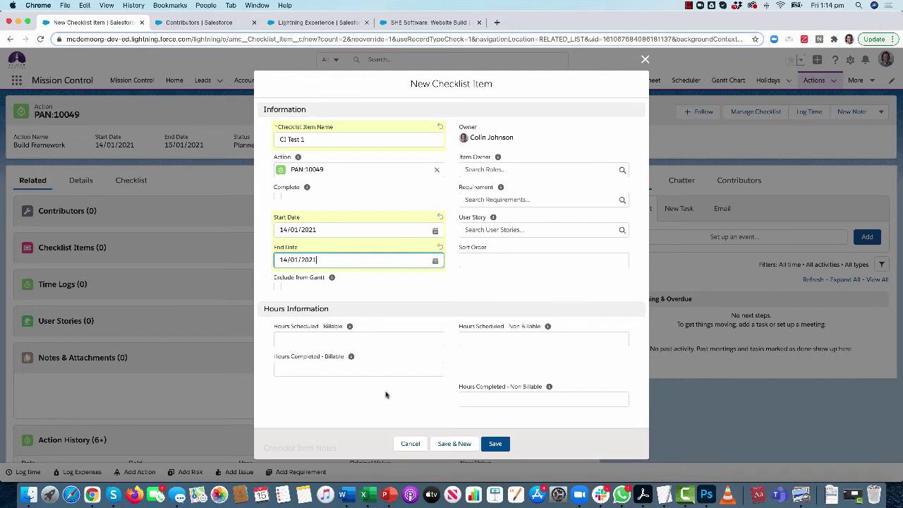
click(408, 443)
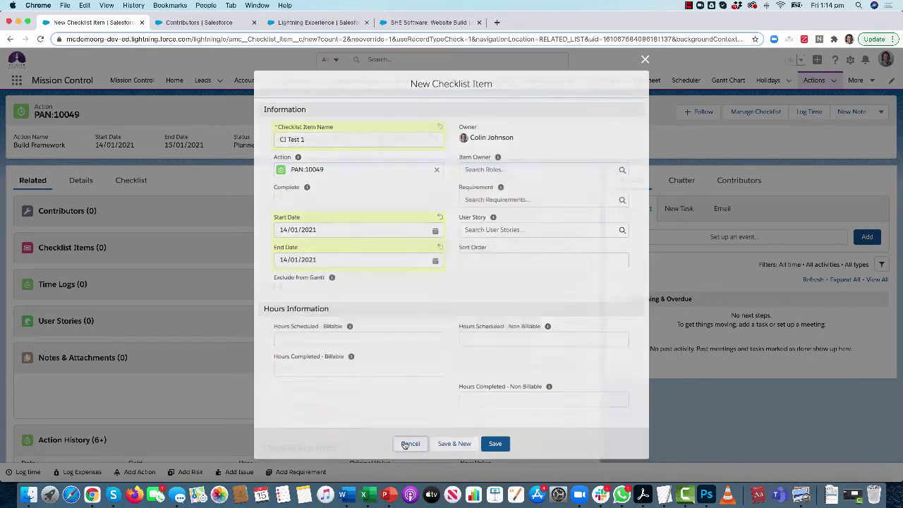
- In the Build Framework action's details, set scheduled hours to 4 billable and 1 non-billable, and save
click(79, 182)
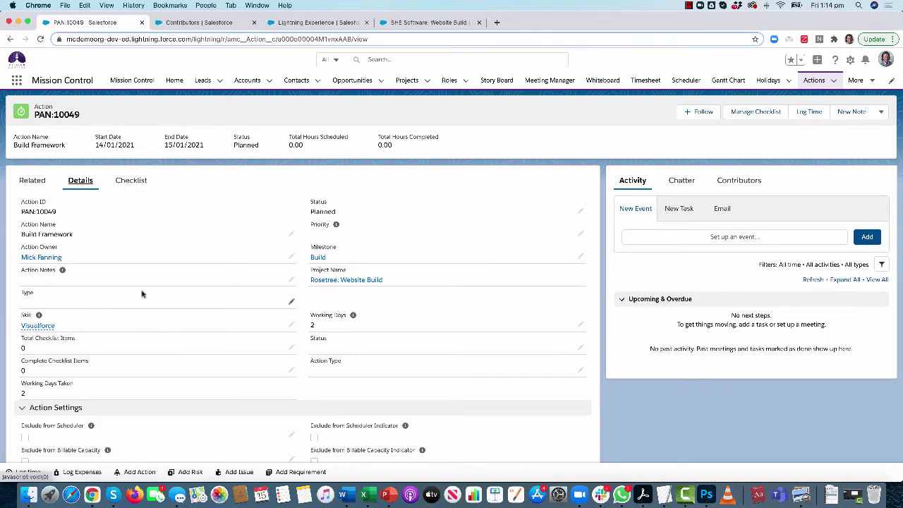
scroll(141, 294, down, 5)
scroll(141, 294, down, 5)
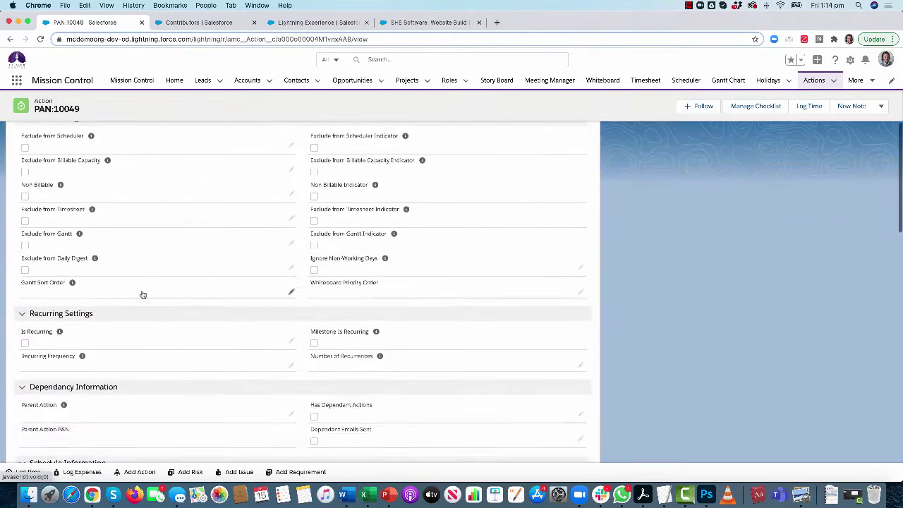
scroll(141, 295, down, 5)
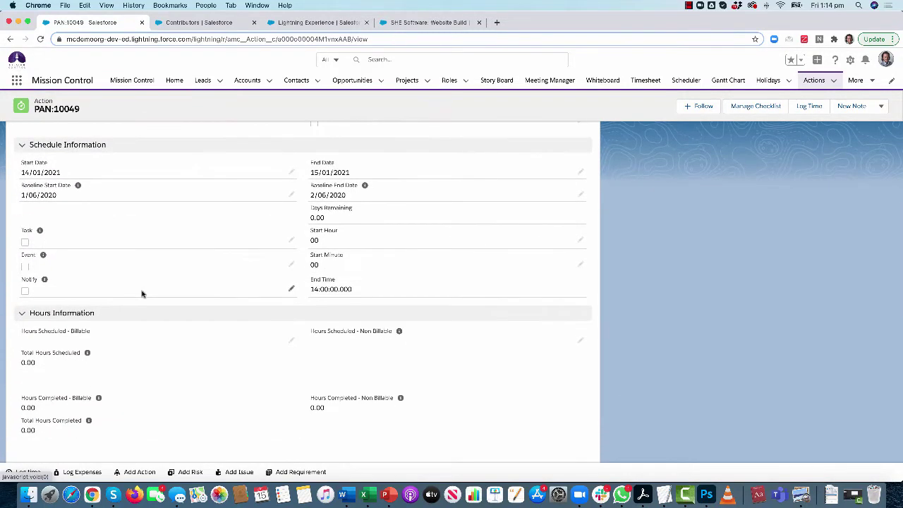
click(292, 341)
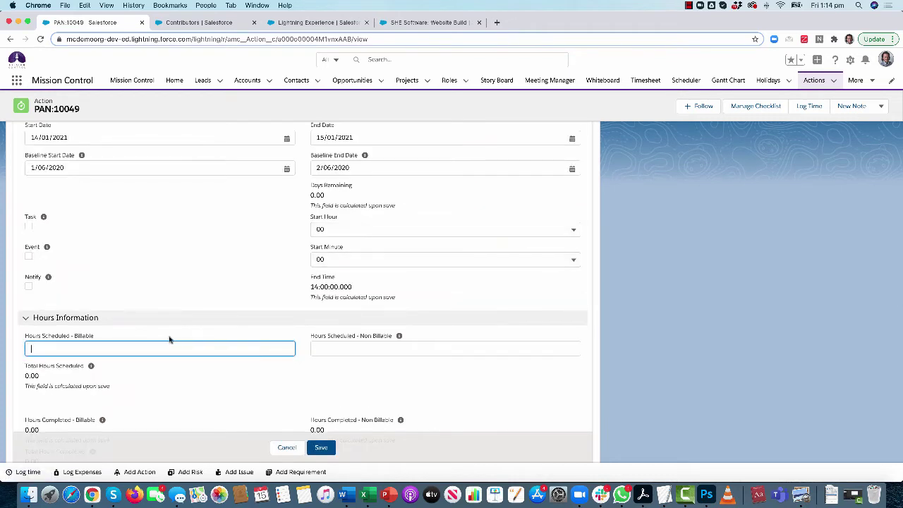
text(4)
click(333, 342)
text(1)
click(321, 448)
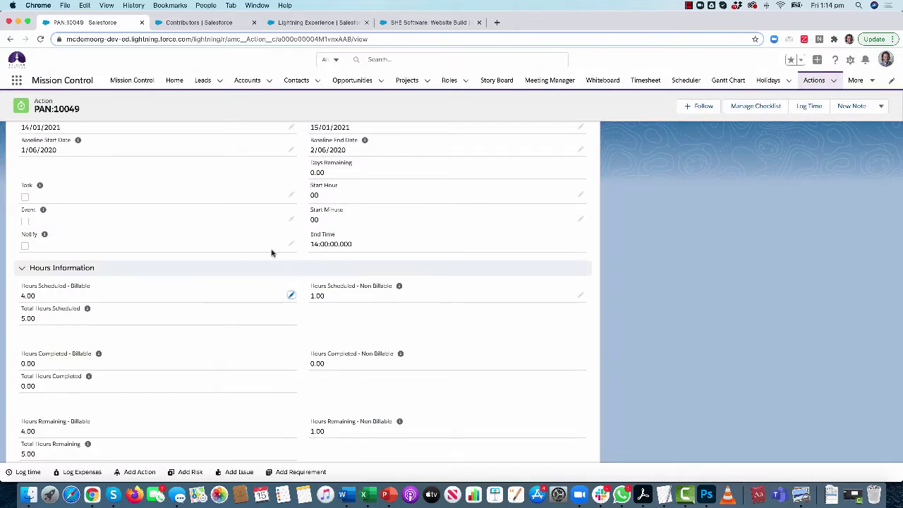
- Check the Build Framework action's related records and its full Contributors list, and return to the action
scroll(97, 235, up, 3)
scroll(97, 235, up, 10)
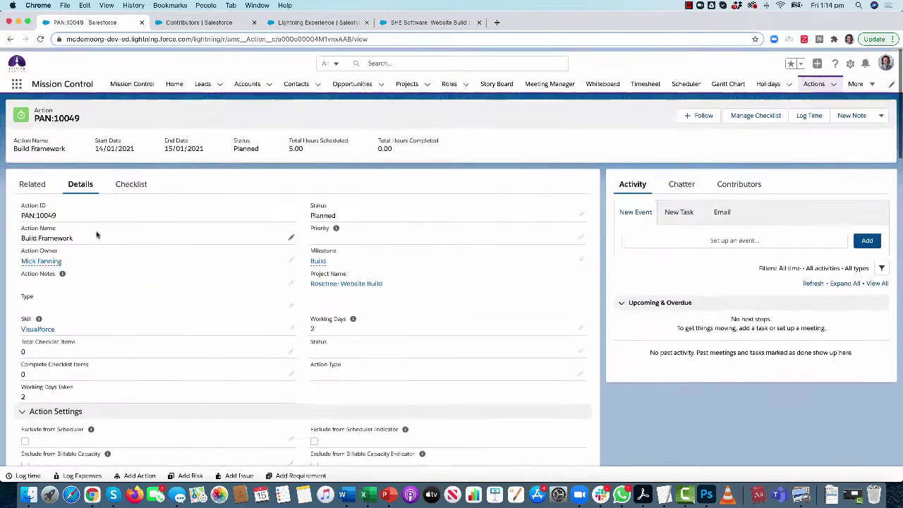
click(28, 181)
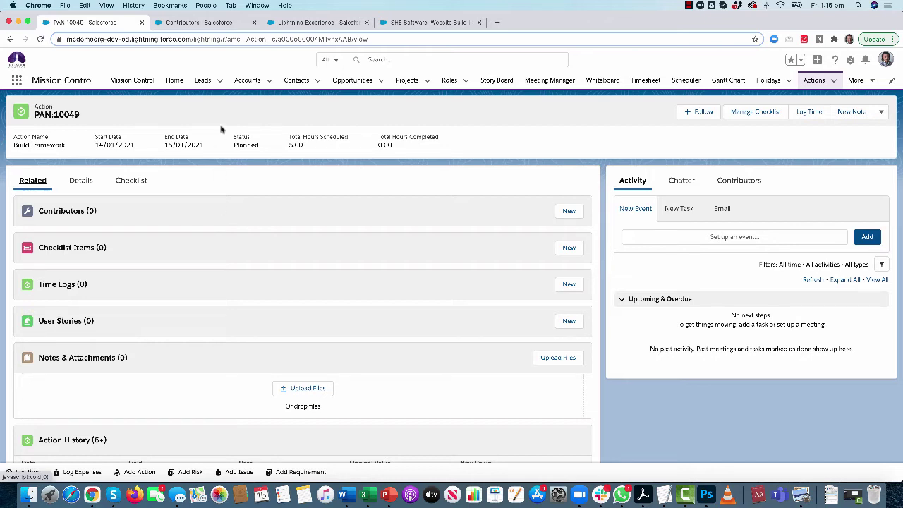
click(187, 22)
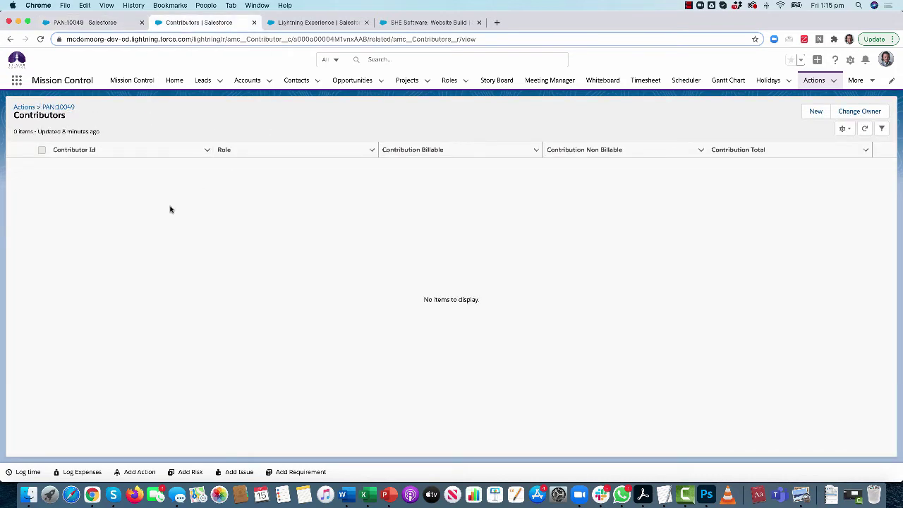
click(89, 23)
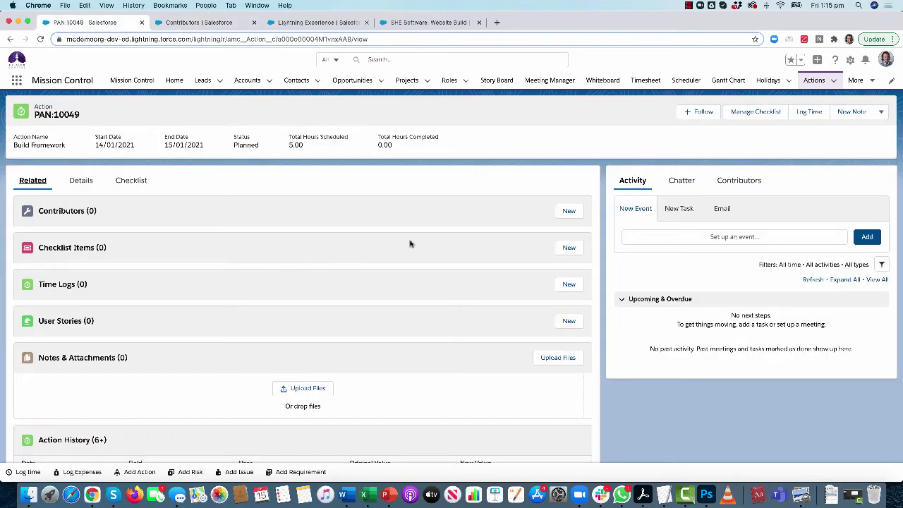
- Start a new checklist item named "CI Test" for the action, with start and end dates of 14/01/2021
click(569, 248)
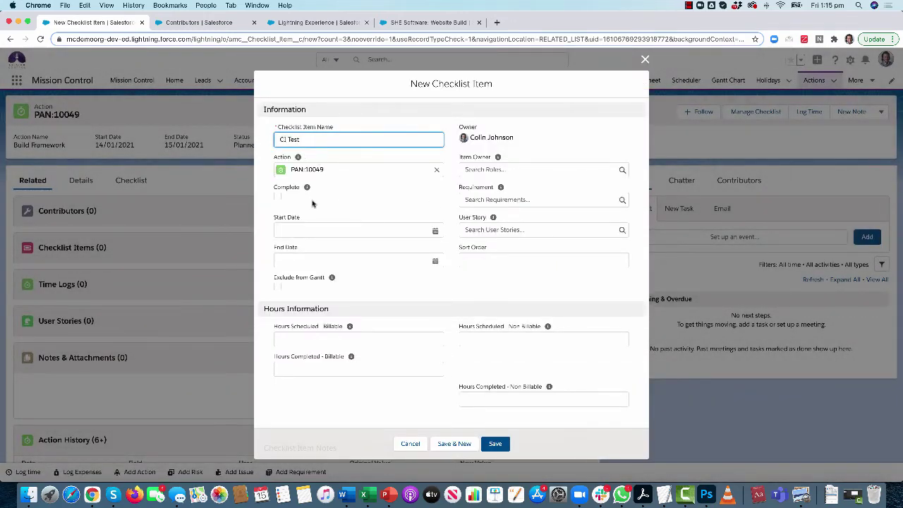
click(303, 228)
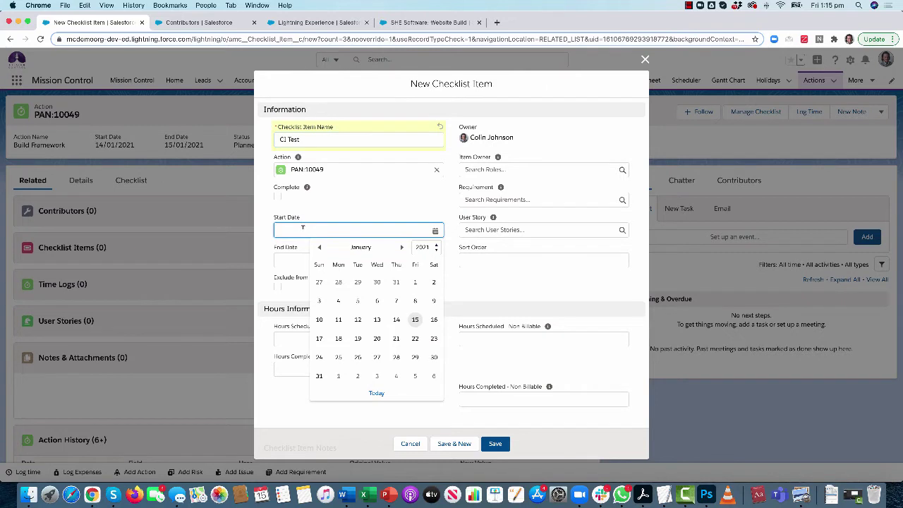
click(395, 319)
click(304, 262)
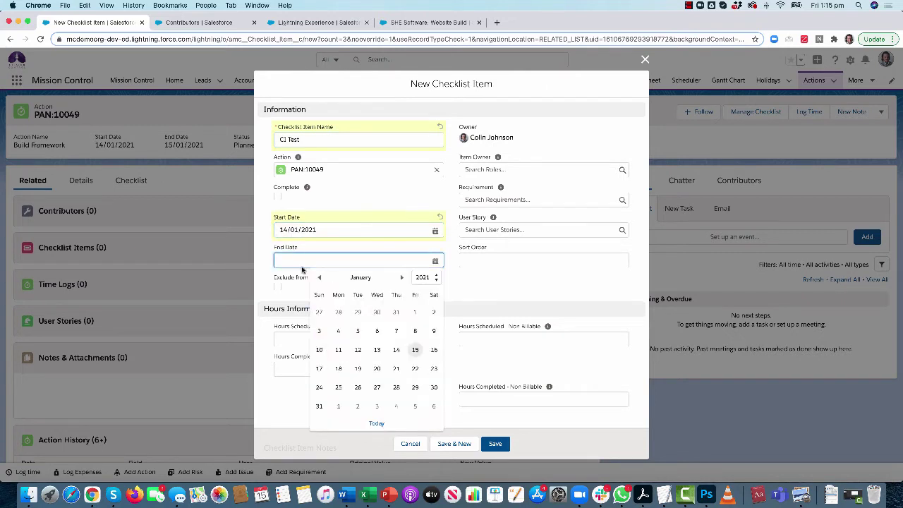
click(393, 349)
- Assign the Project Lead's role as the item owner of the new checklist item
click(488, 170)
text(t)
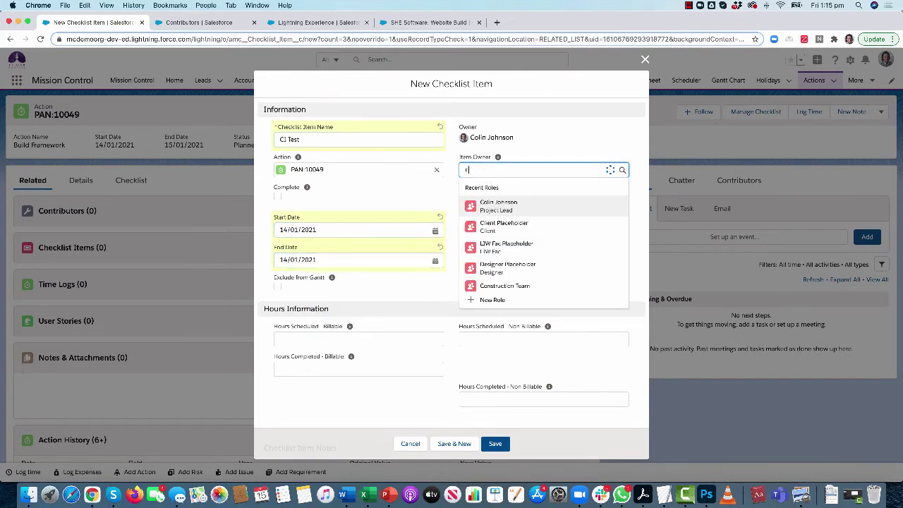
text(po)
text(ol)
text(in)
click(480, 203)
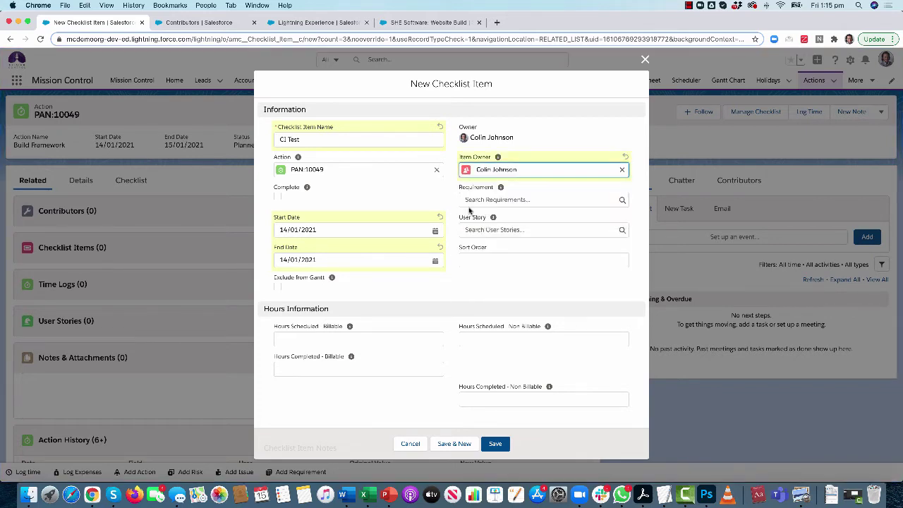
- Set the checklist item's scheduled hours to 2 billable and 2 non-billable, and save it
click(289, 338)
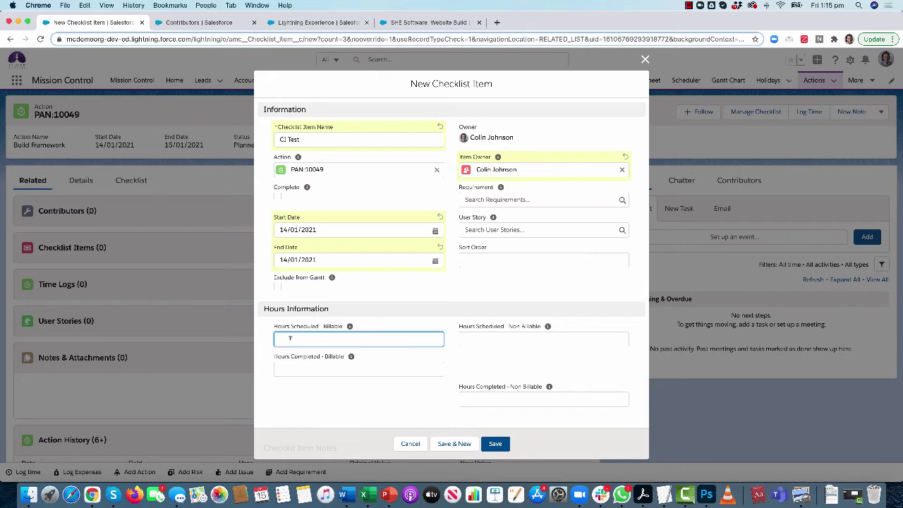
click(471, 337)
click(457, 285)
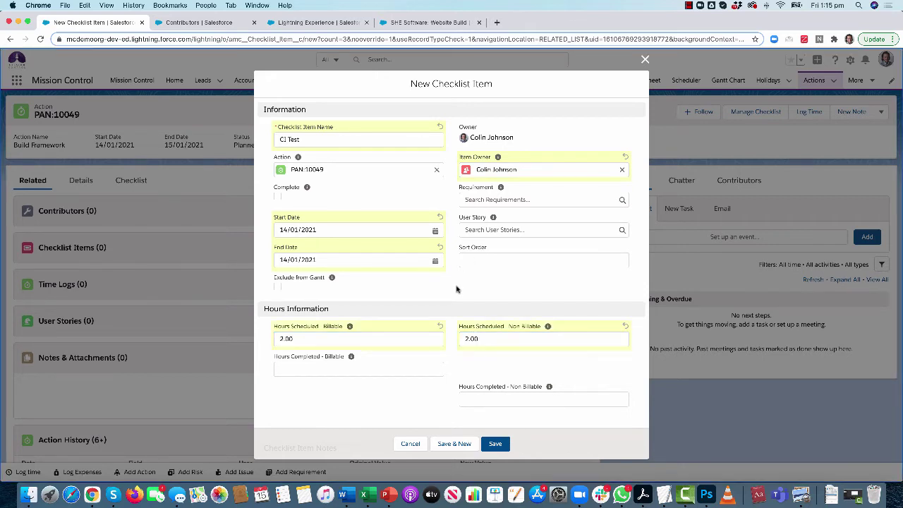
click(494, 443)
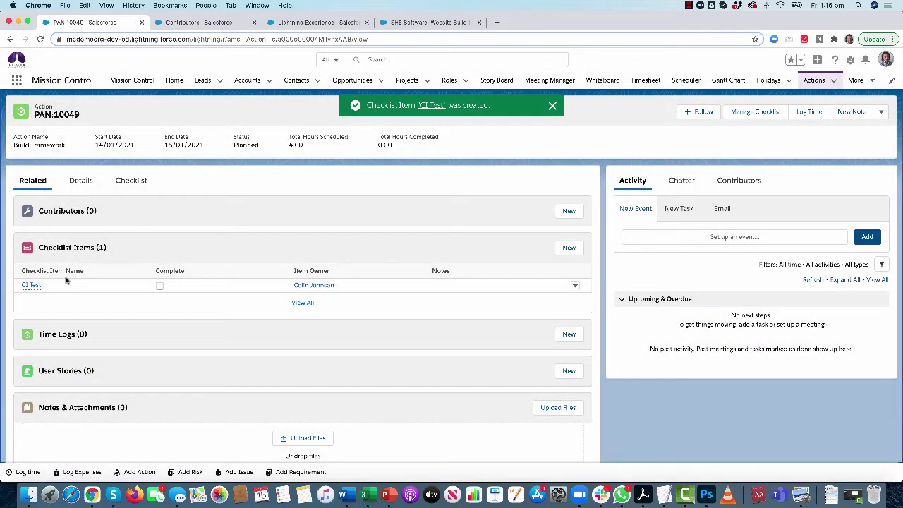
- Reload the Build Framework action and check the scheduled hours in its details
click(41, 39)
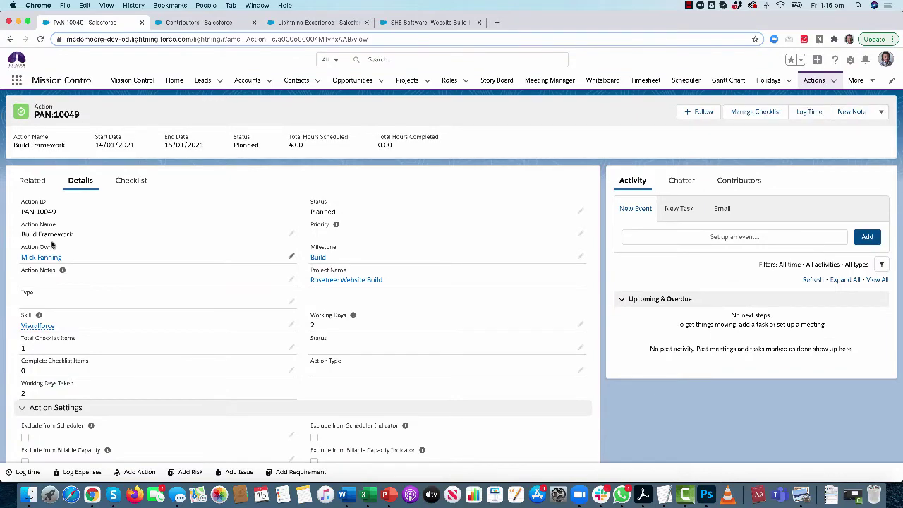
scroll(52, 244, down, 10)
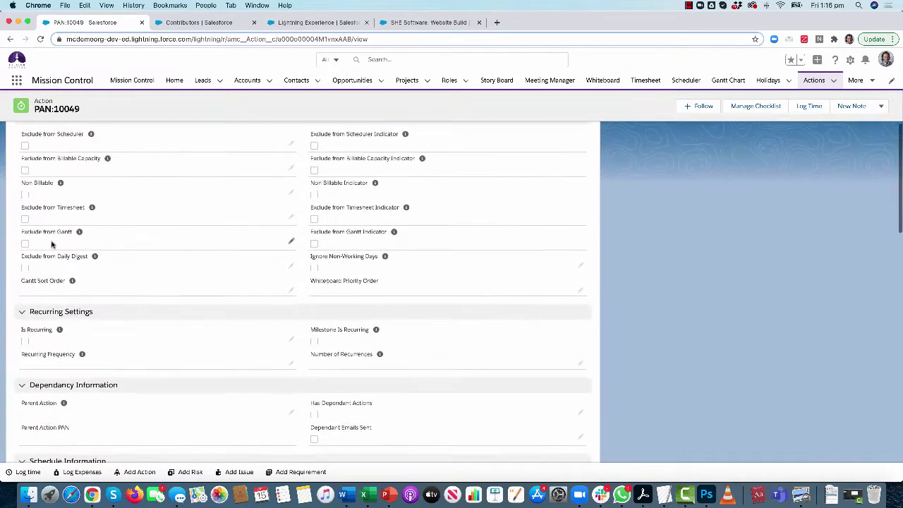
scroll(51, 245, down, 4)
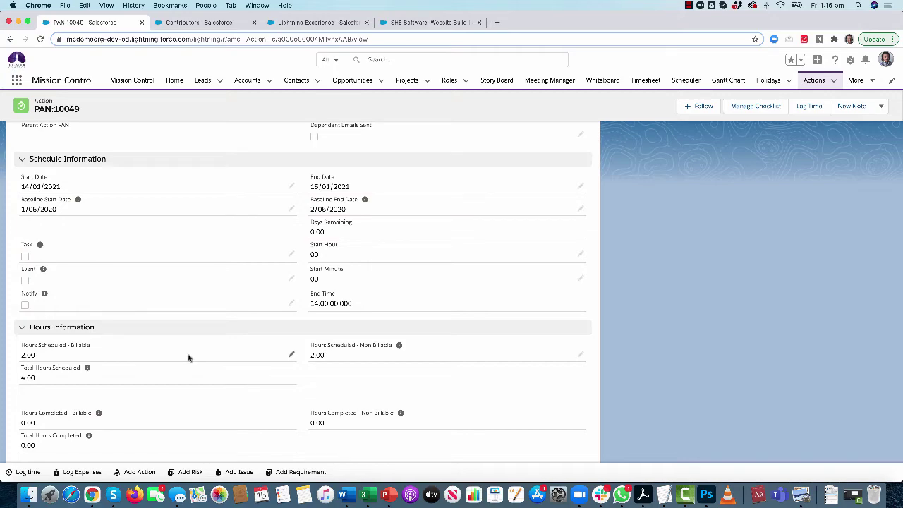
scroll(188, 357, up, 15)
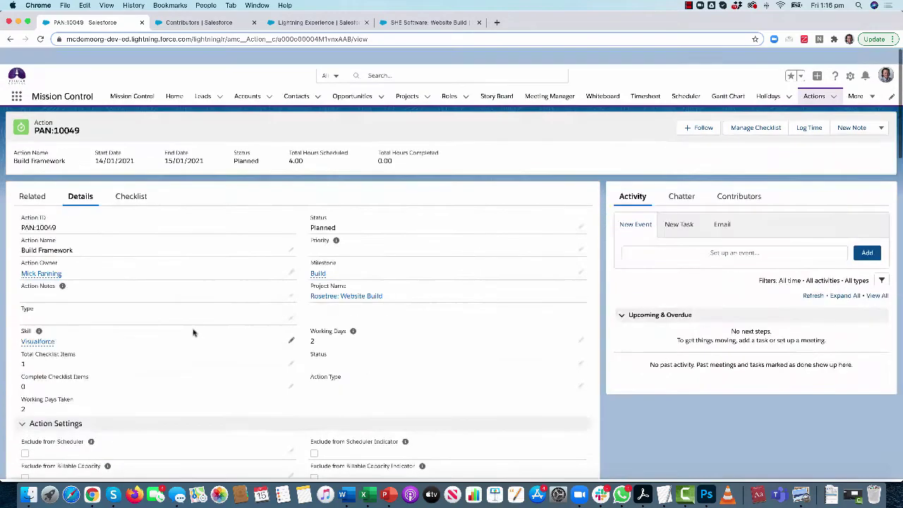
- Refresh the action's full Contributors list, and check the contributors and checklist items among its related records
click(188, 24)
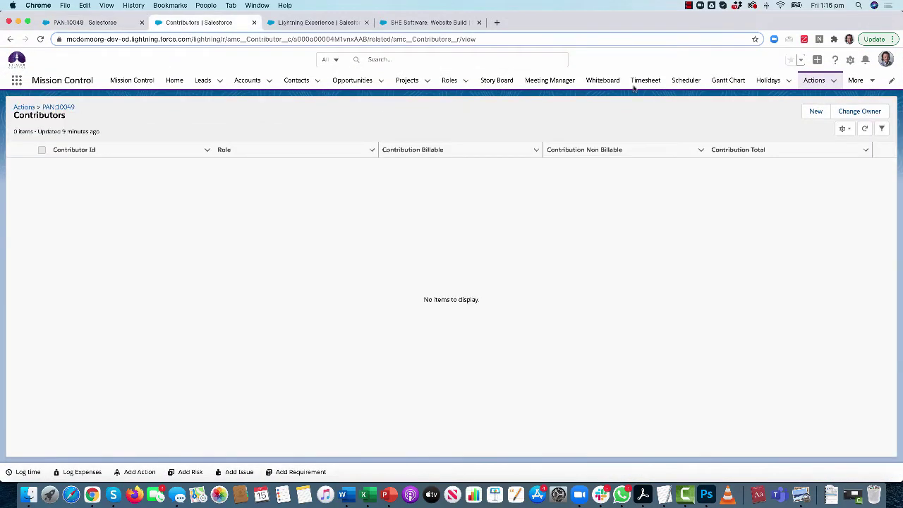
click(865, 129)
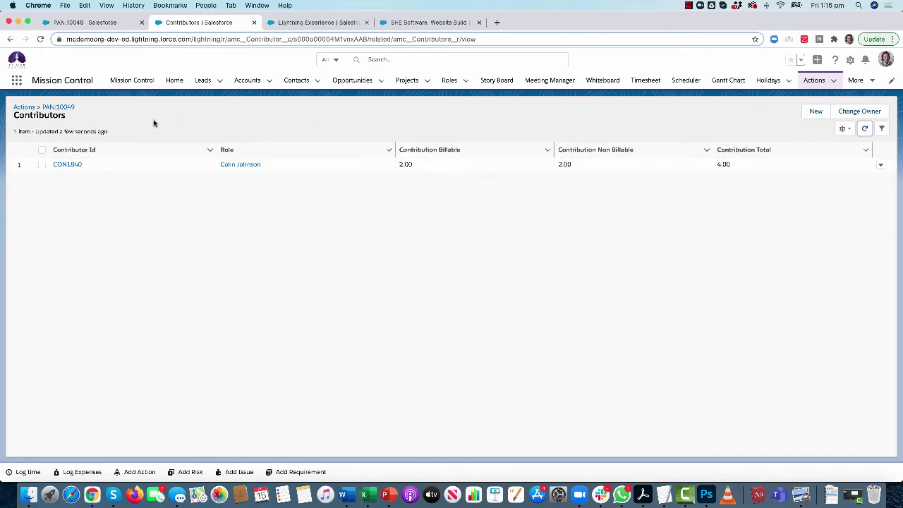
click(88, 26)
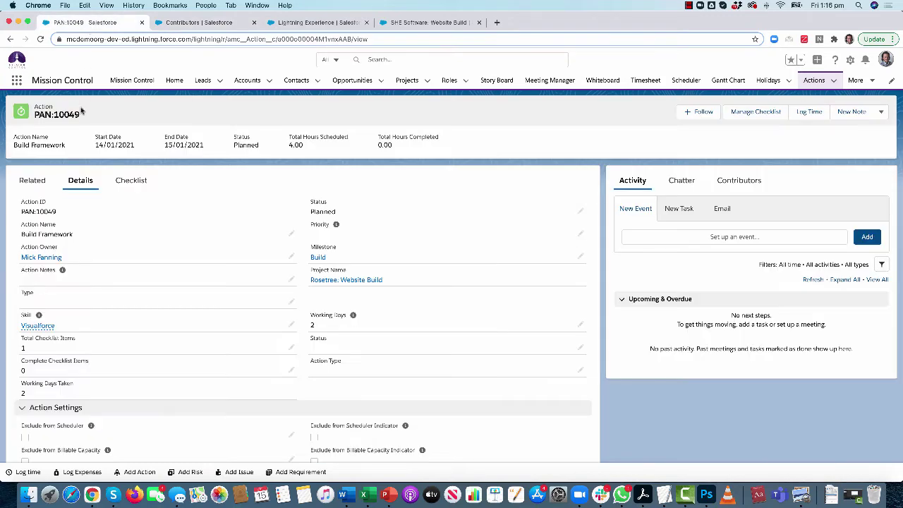
click(34, 181)
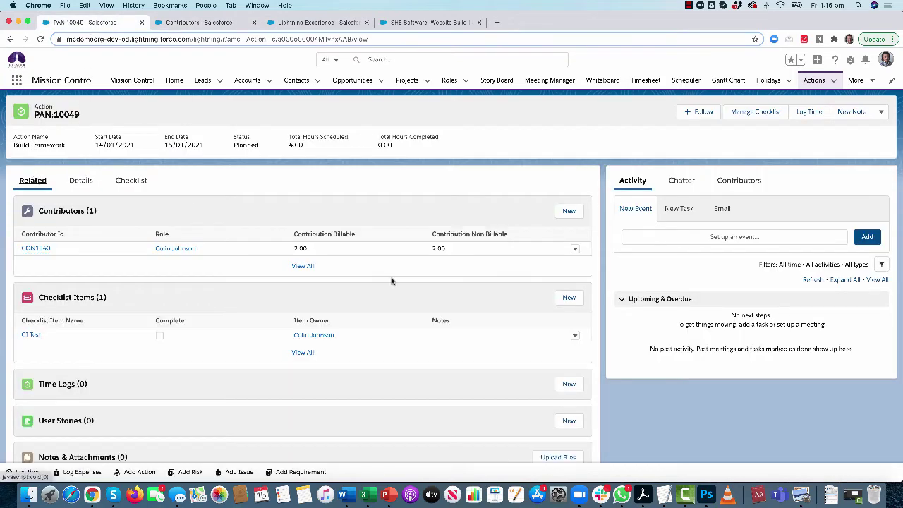
- Start a second checklist item named "CI Test 2" for the action, with start and end dates of 15/01/2021
click(565, 299)
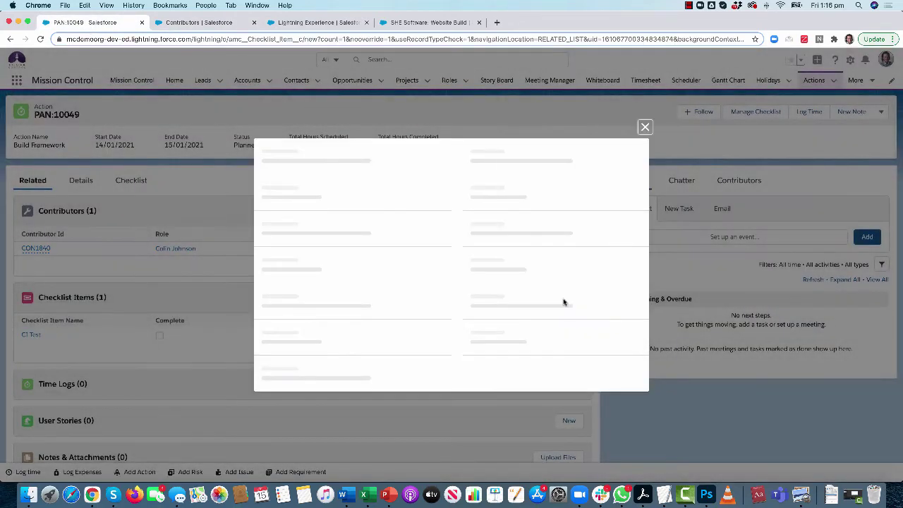
text(Cl)
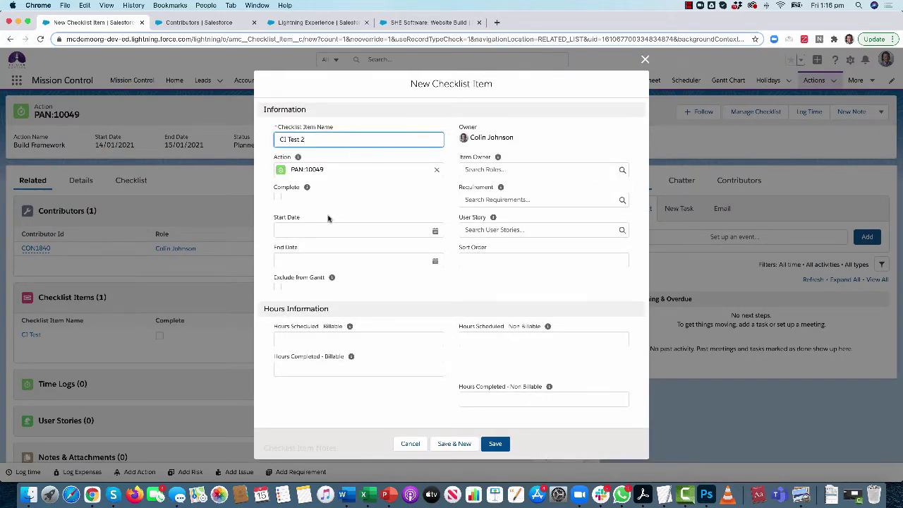
click(310, 227)
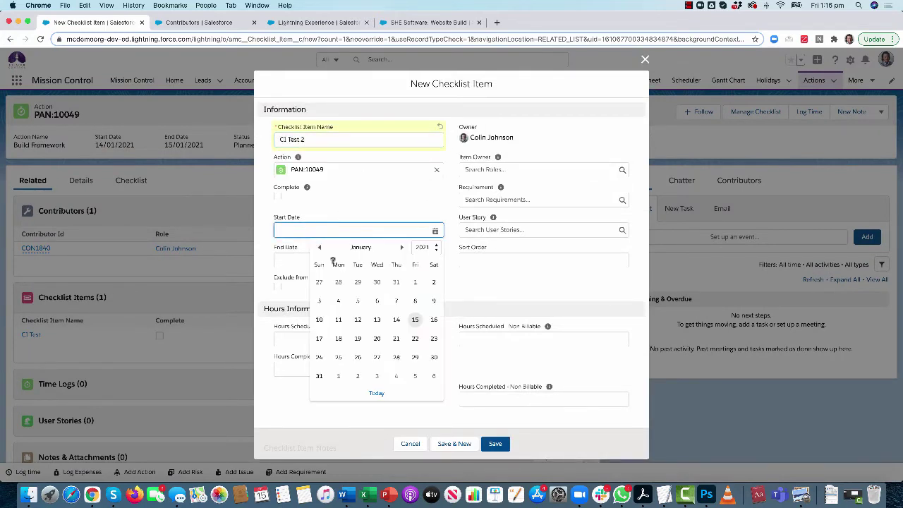
click(415, 318)
click(340, 261)
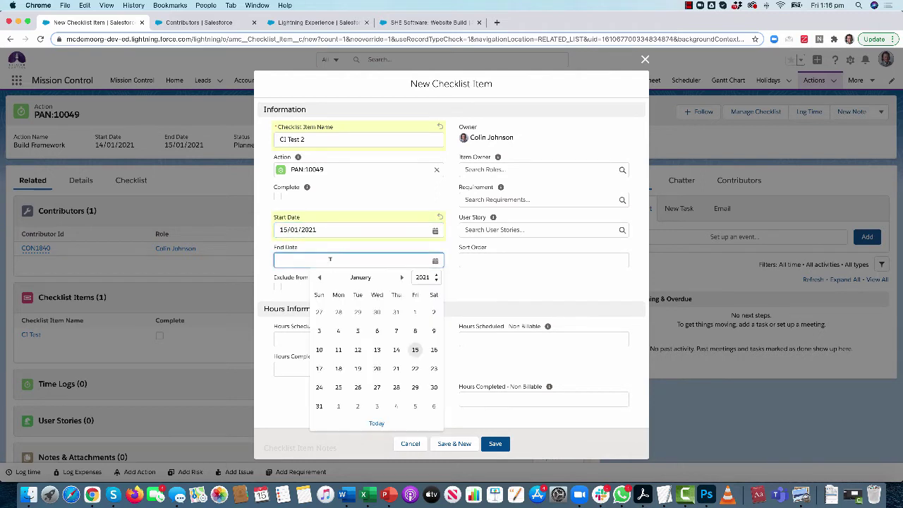
click(414, 350)
- Assign the Technical Developer's role as the item owner of CI Test 2
click(470, 169)
text(ris)
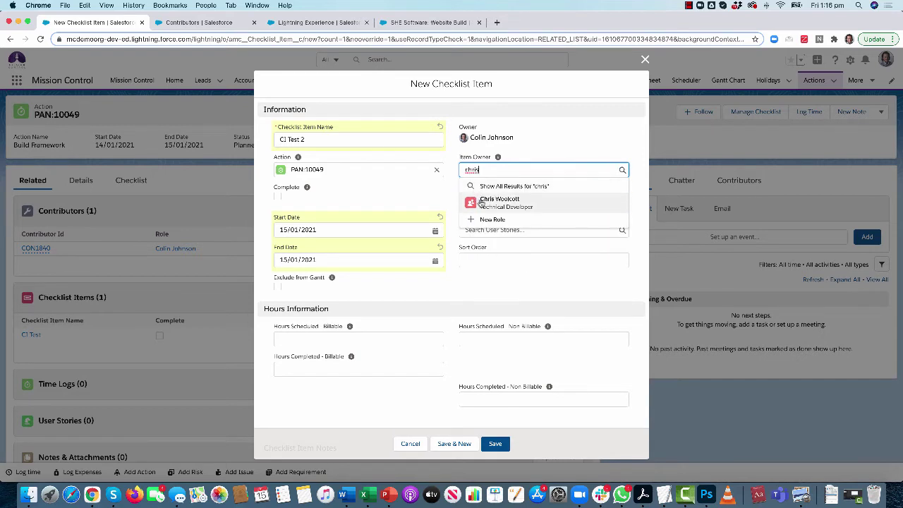
click(494, 199)
- Set CI Test 2's scheduled hours to 3 billable and 1 non-billable, and save the checklist item
click(329, 336)
text(3)
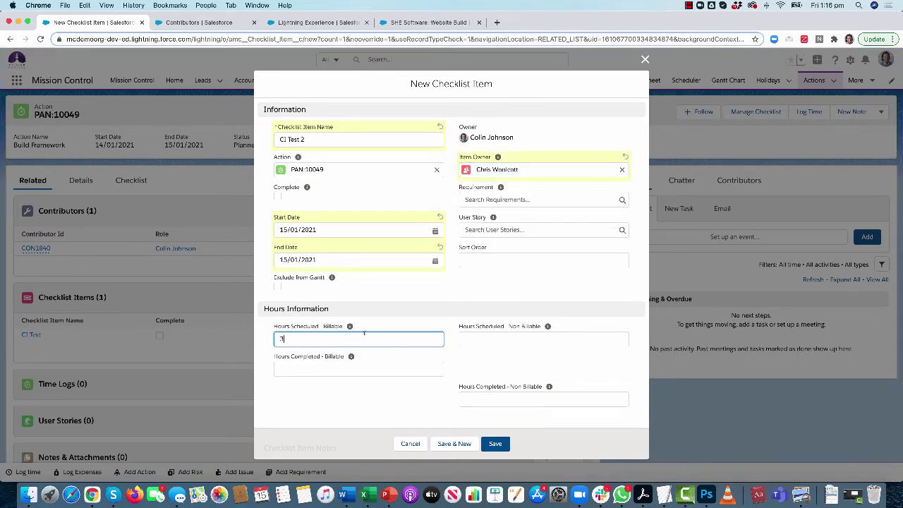
click(479, 338)
text(1)
click(417, 394)
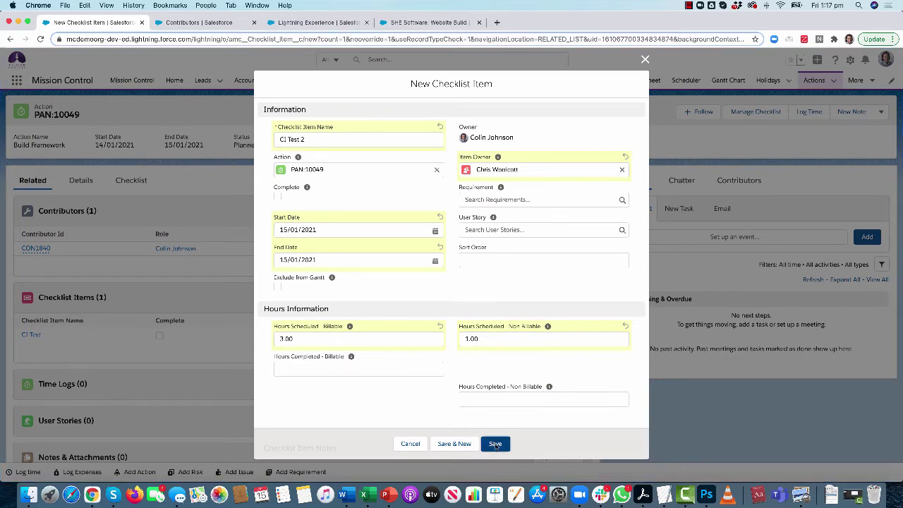
click(495, 444)
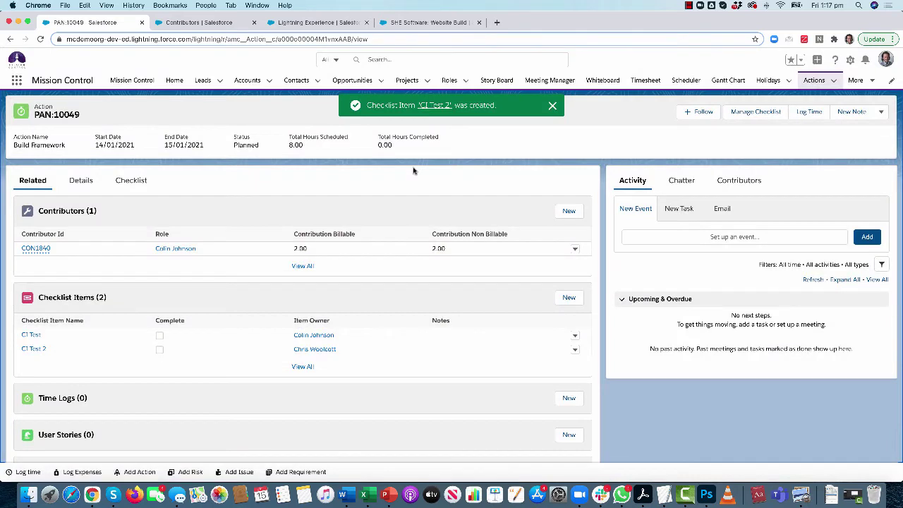
- Reload the action and check its updated Hours Information after adding the second checklist item
click(40, 39)
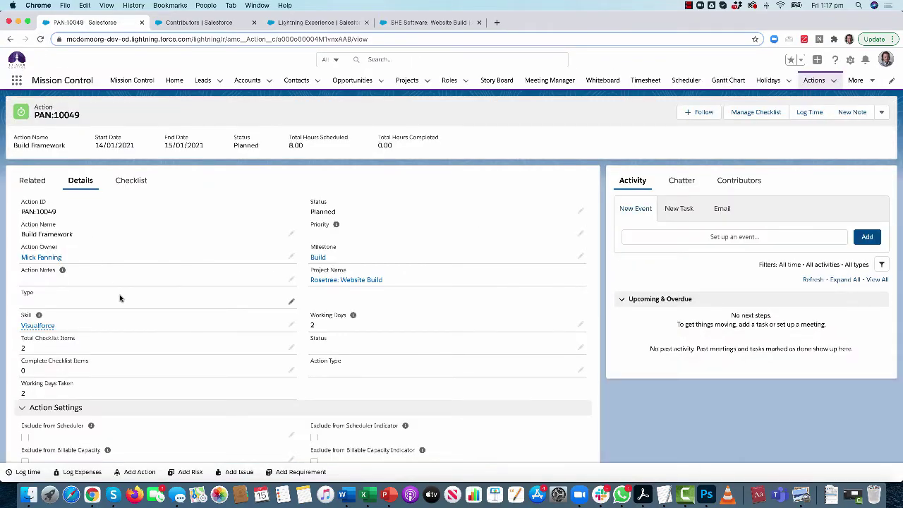
scroll(120, 298, down, 5)
scroll(120, 297, down, 8)
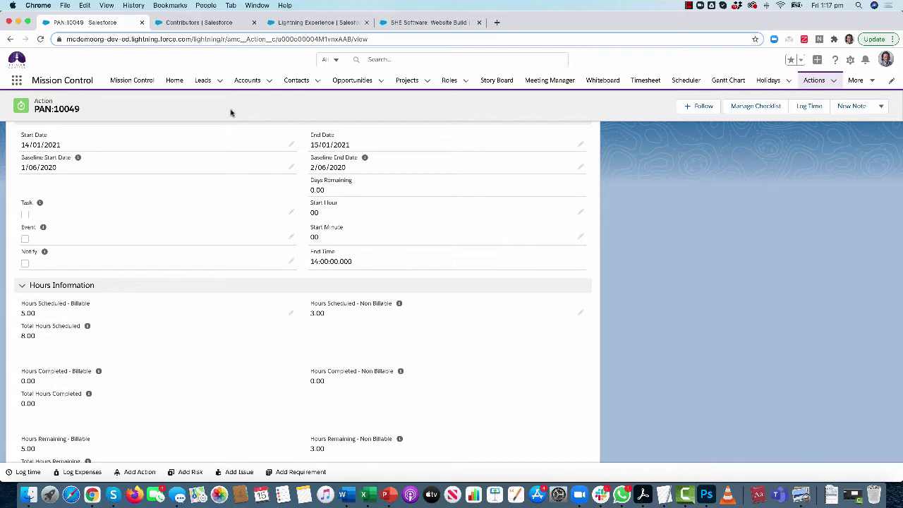
- Refresh the full Contributors list and compare each contributor's hours with the action's details
click(240, 22)
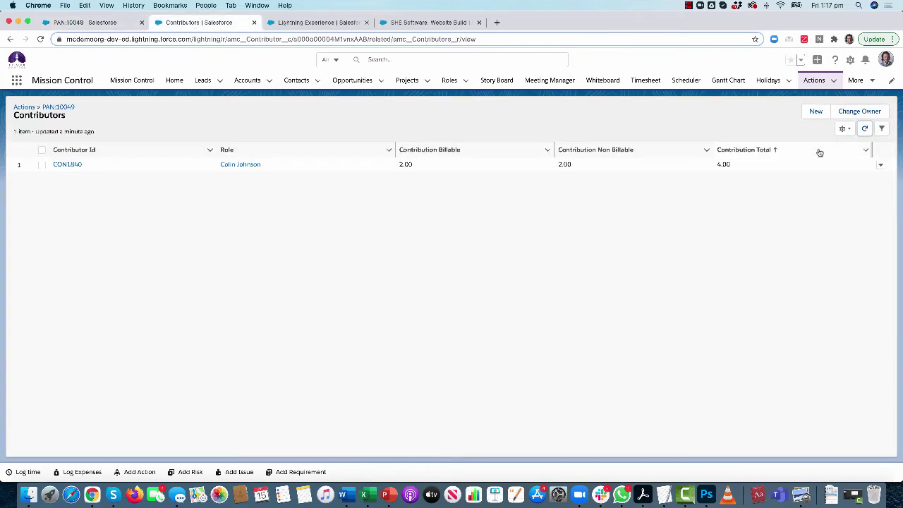
click(865, 130)
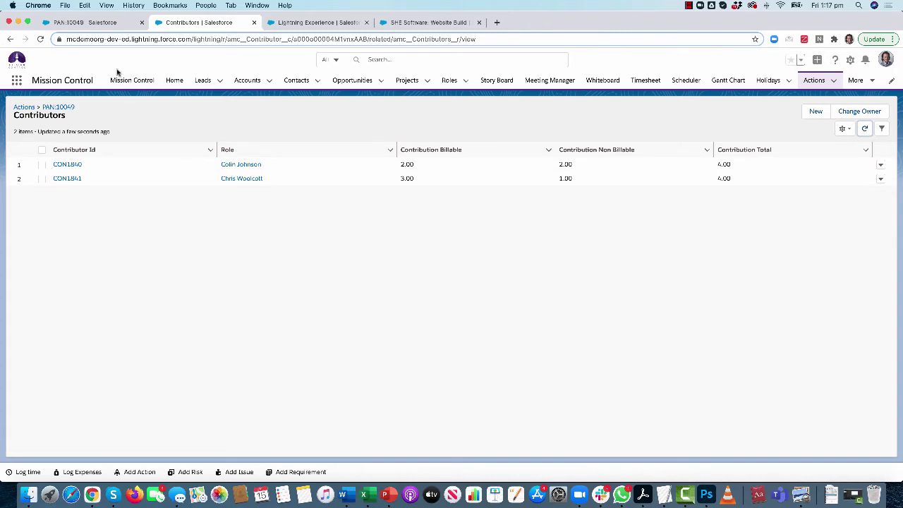
click(78, 23)
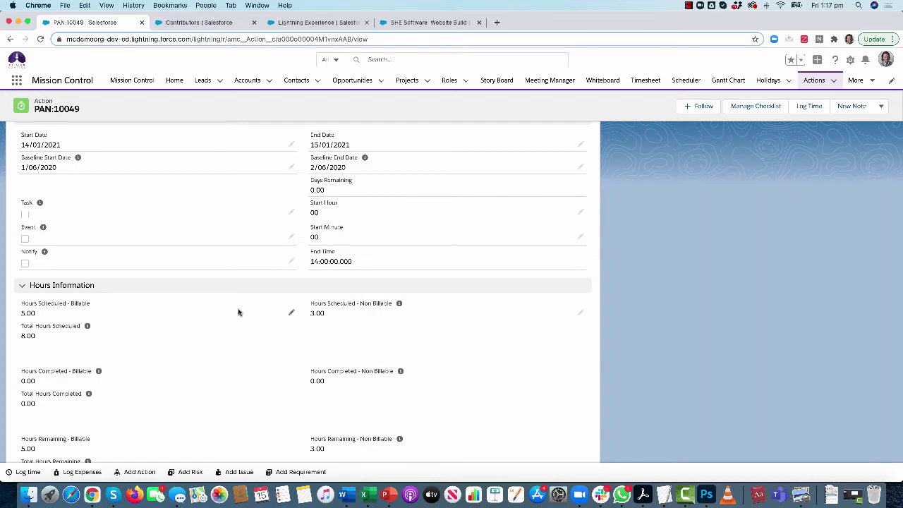
scroll(239, 312, up, 10)
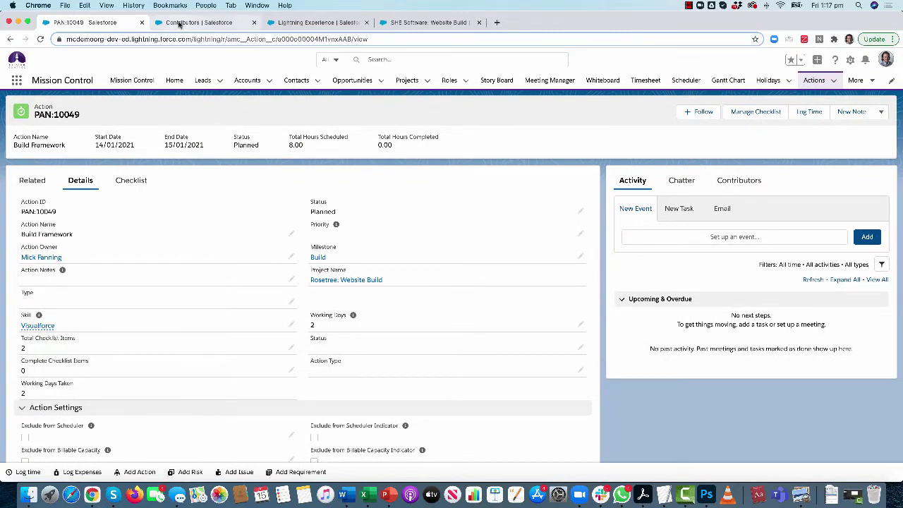
click(179, 25)
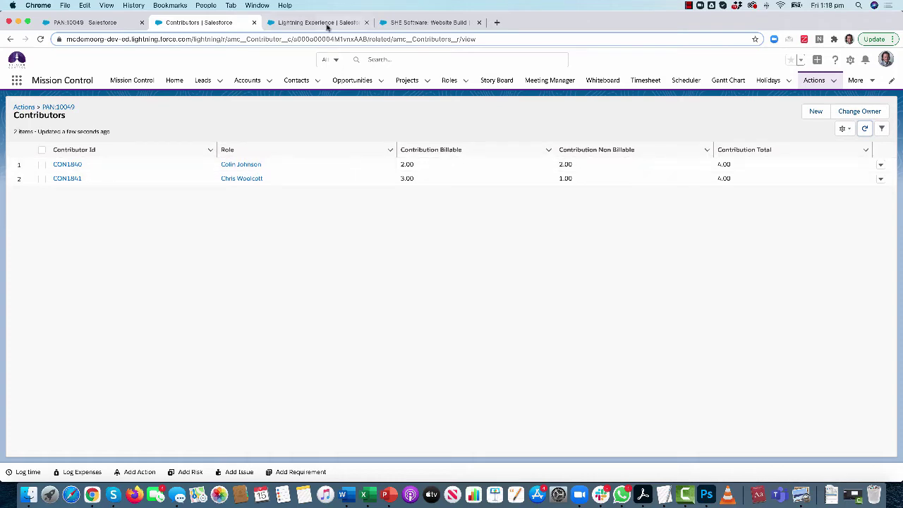
- Open the Timesheet in the Mission Control Console's browser tab and check its Build Framework entry for PAN:10049 against the action
click(317, 22)
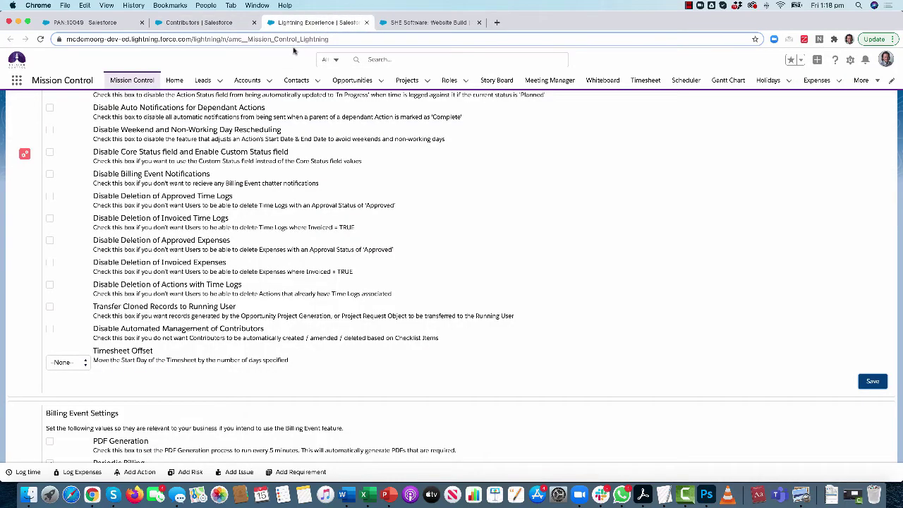
click(645, 81)
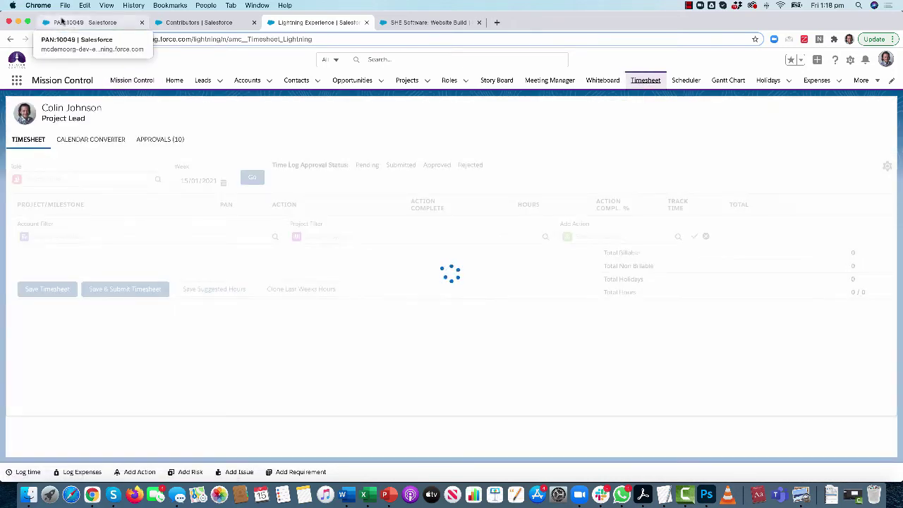
click(63, 23)
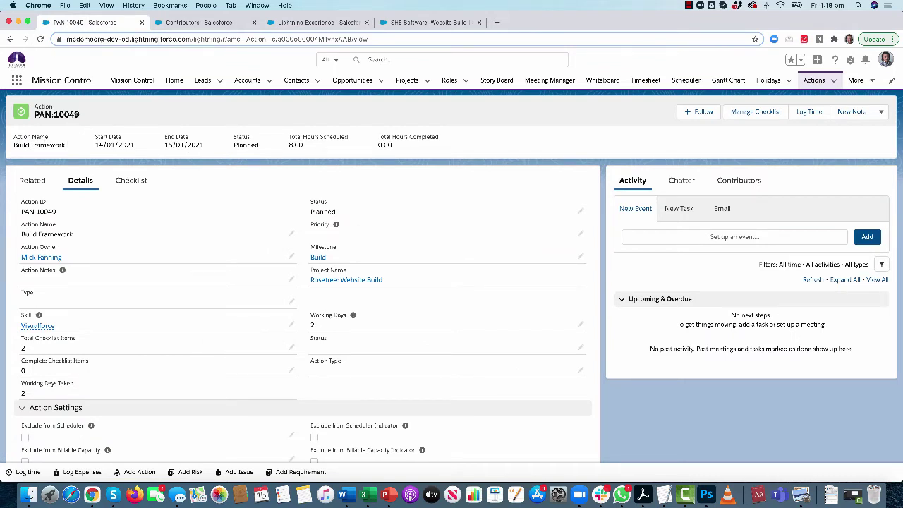
click(295, 24)
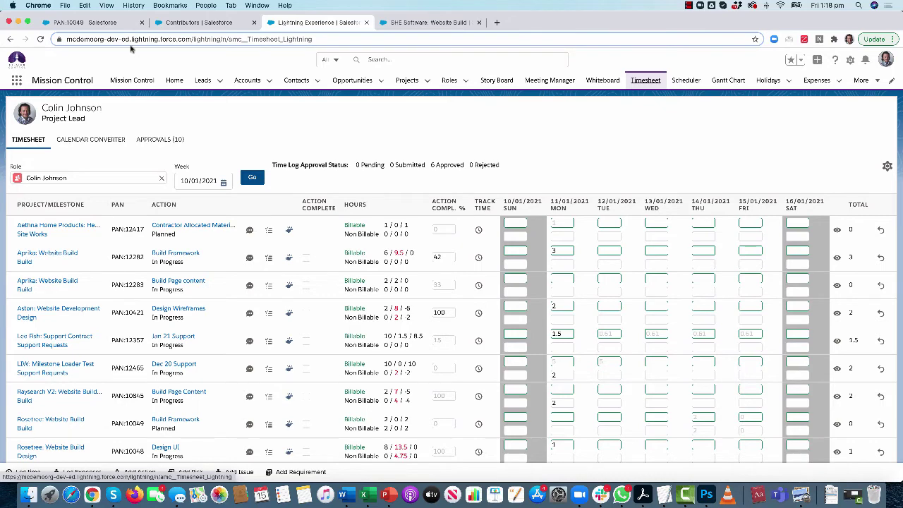
- Check action PAN:10049, return to the Timesheet, and enter 1 billable hour for its Build Framework entry on Tuesday 12/01/2021
click(91, 22)
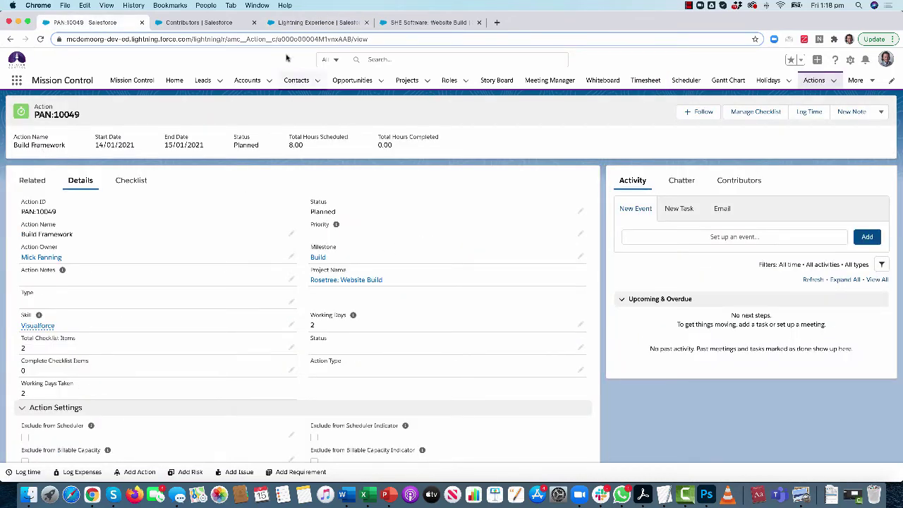
click(301, 20)
scroll(164, 325, down, 3)
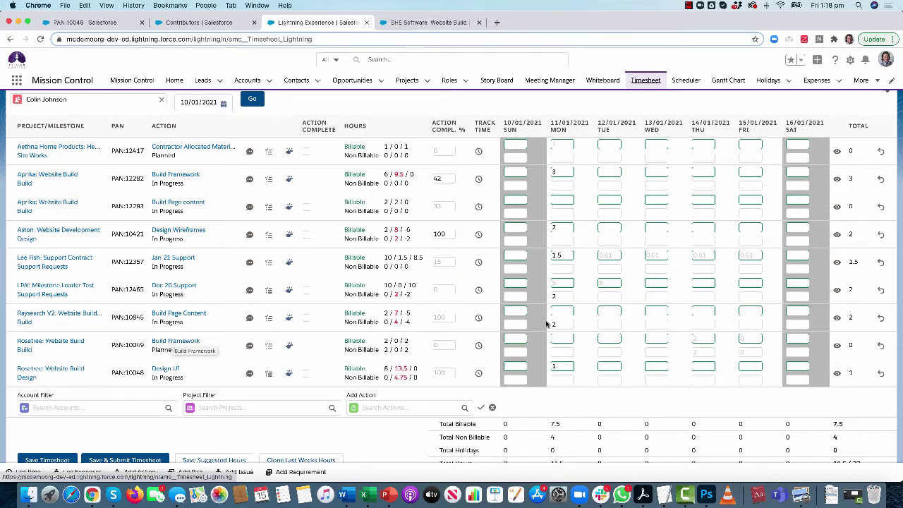
click(606, 339)
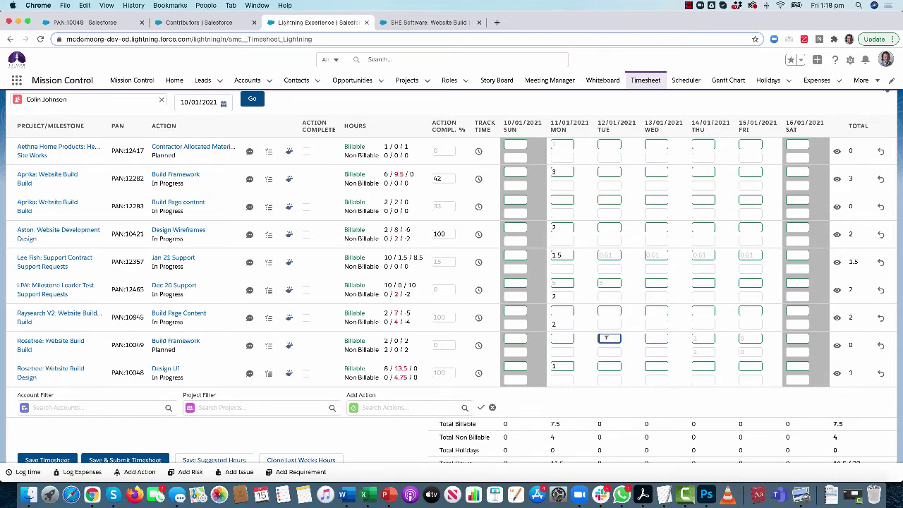
text(1)
key(Tab)
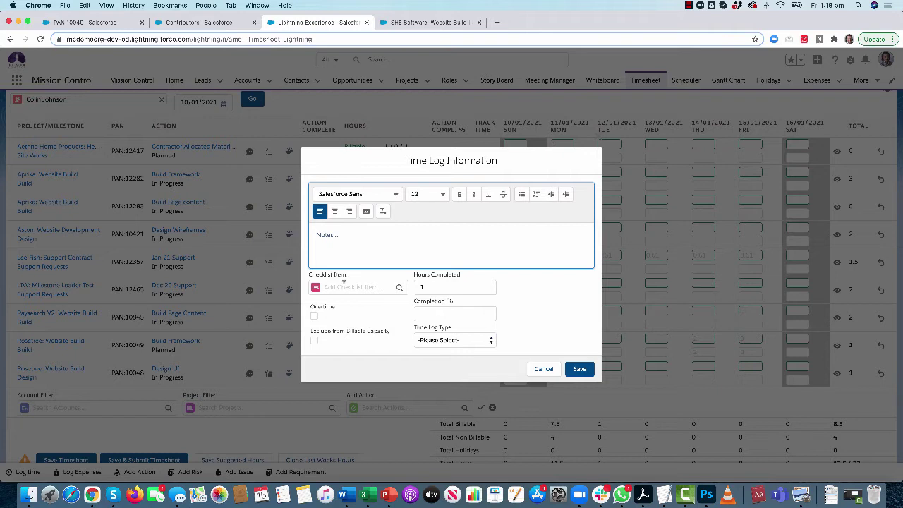
- Link the 1-hour time log to the checklist item CI Test and save the time log information
click(329, 285)
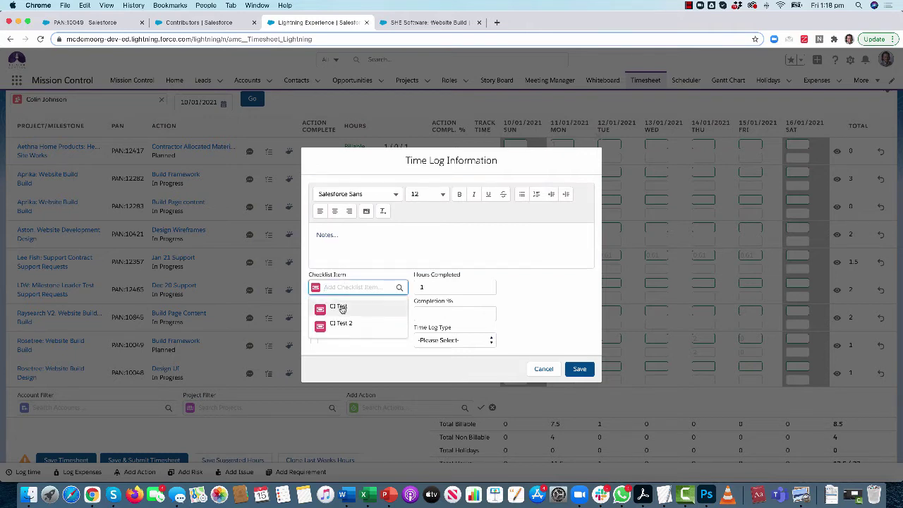
click(342, 309)
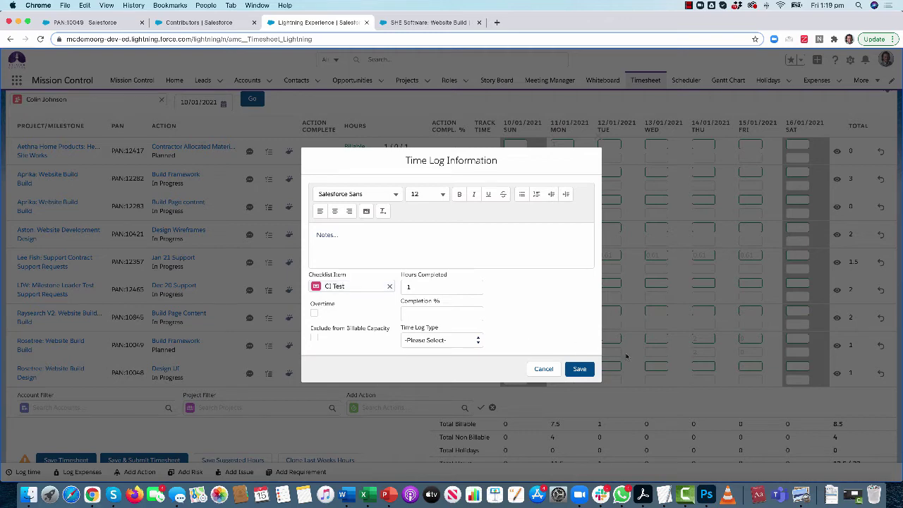
click(580, 370)
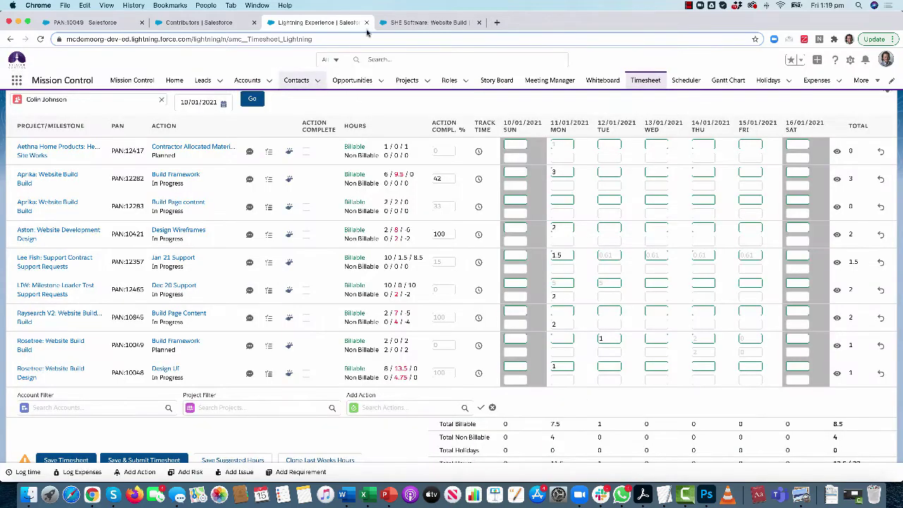
- Switch to the SHE Software: Website Build project and open the checklist item manager for the Client approval action
click(415, 24)
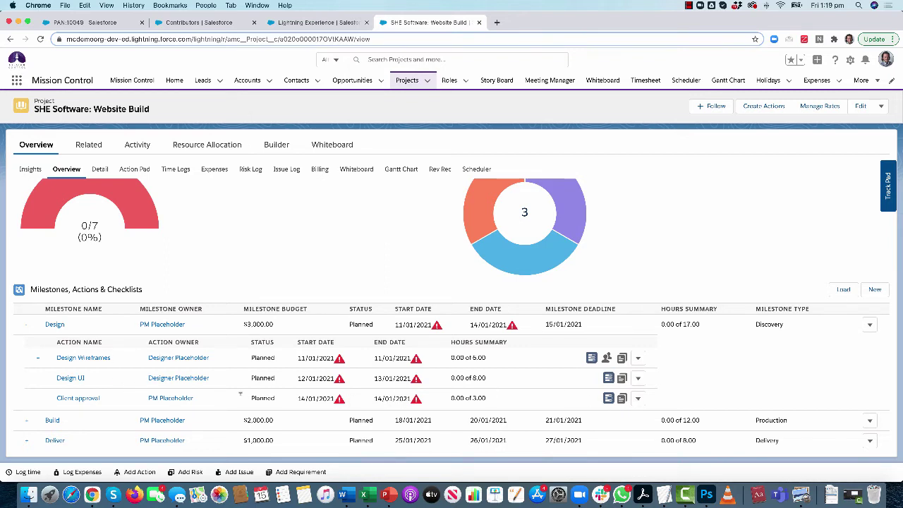
click(638, 398)
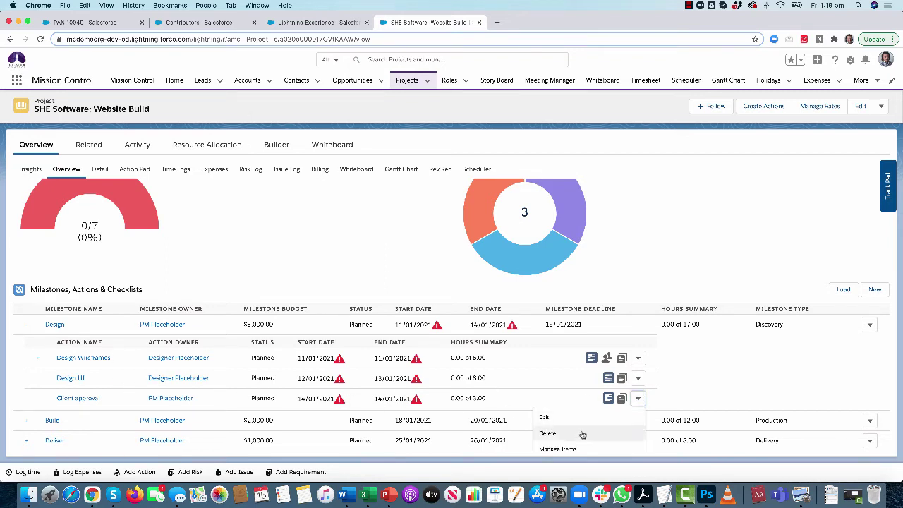
click(572, 449)
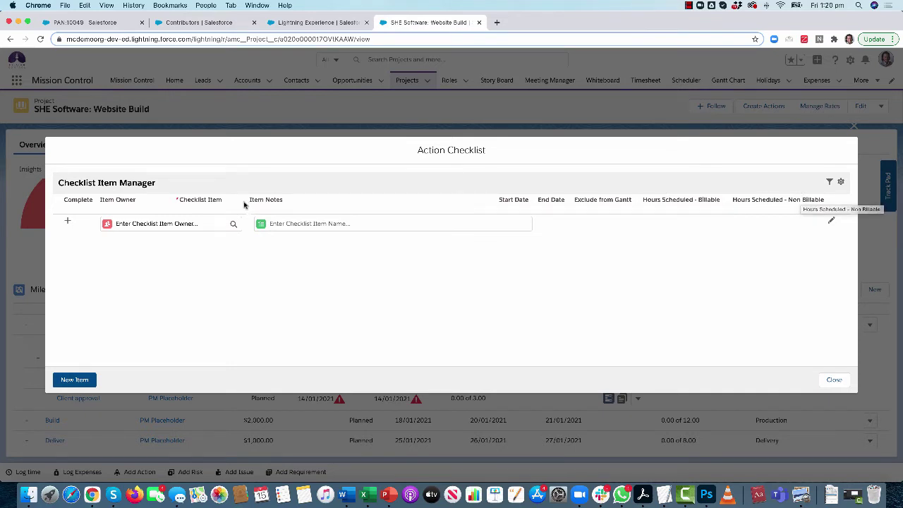
- Quick-add the checklist item CI 1 to the Client approval action with the project lead as its owner
click(142, 223)
text(colin)
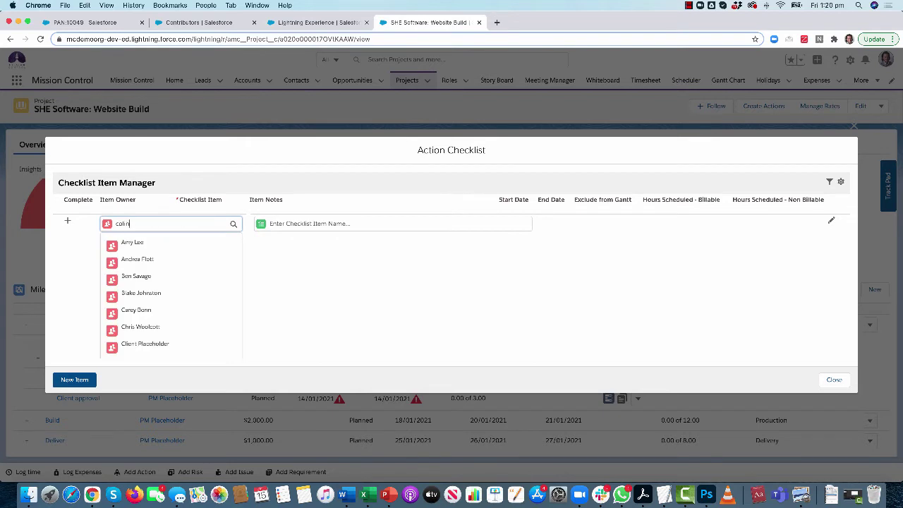
click(145, 243)
click(292, 226)
text(CI 1)
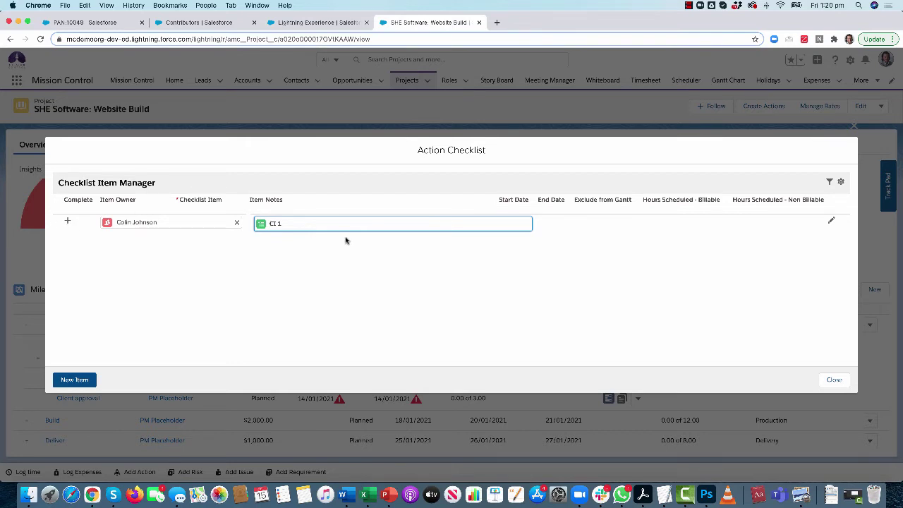
key(Return)
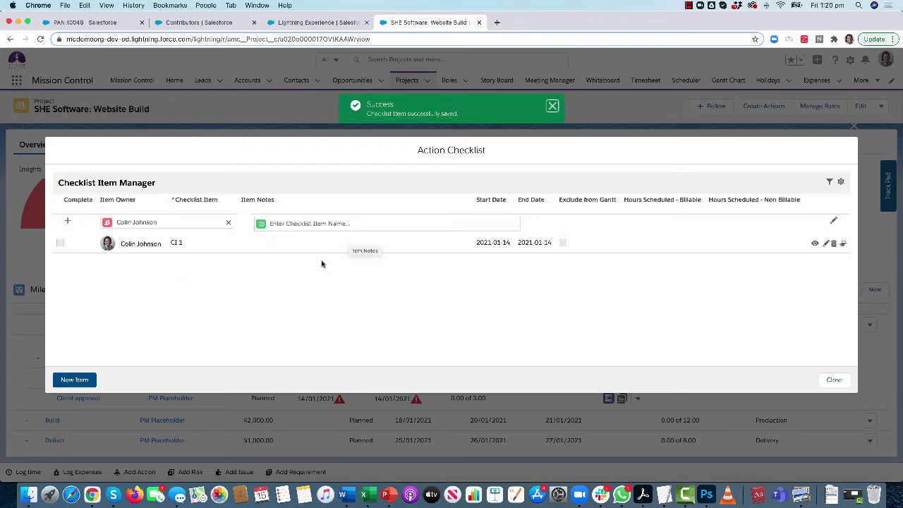
- Create the checklist item CI 2 with a second resource as owner, then save it and start another new item
click(76, 380)
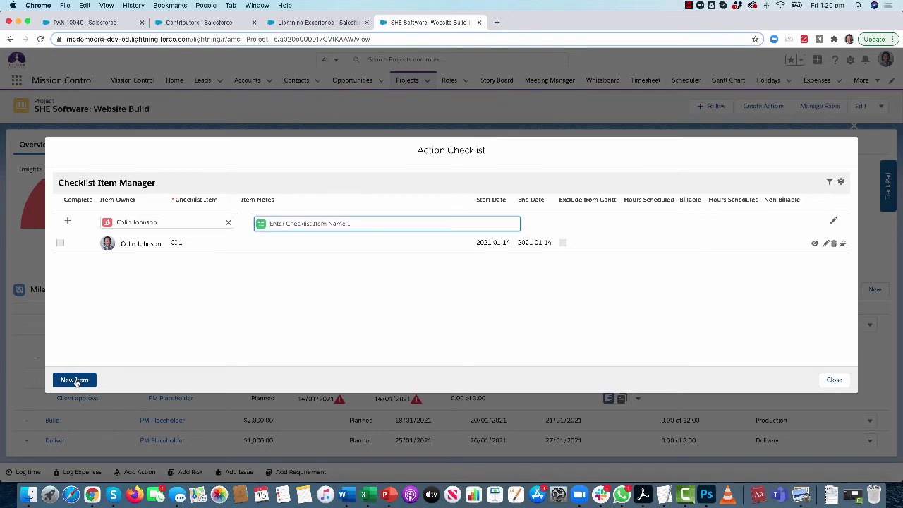
click(76, 380)
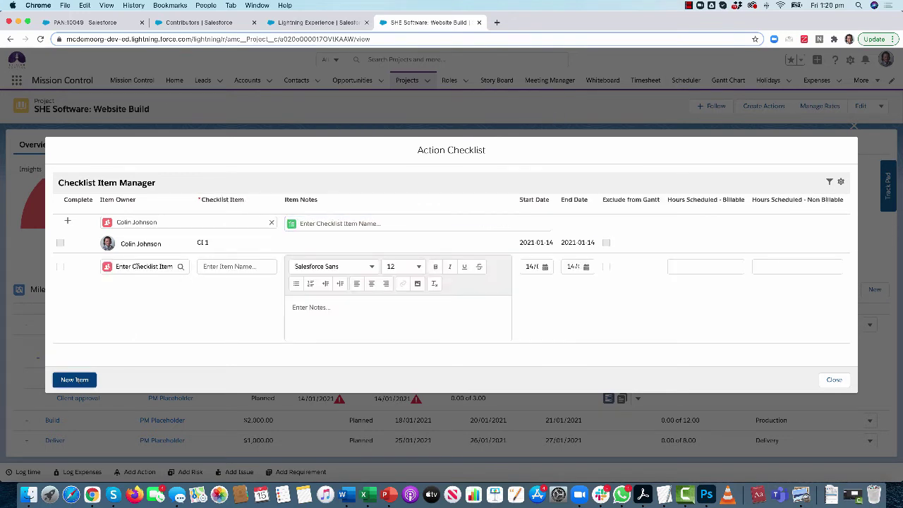
click(132, 265)
text(mick)
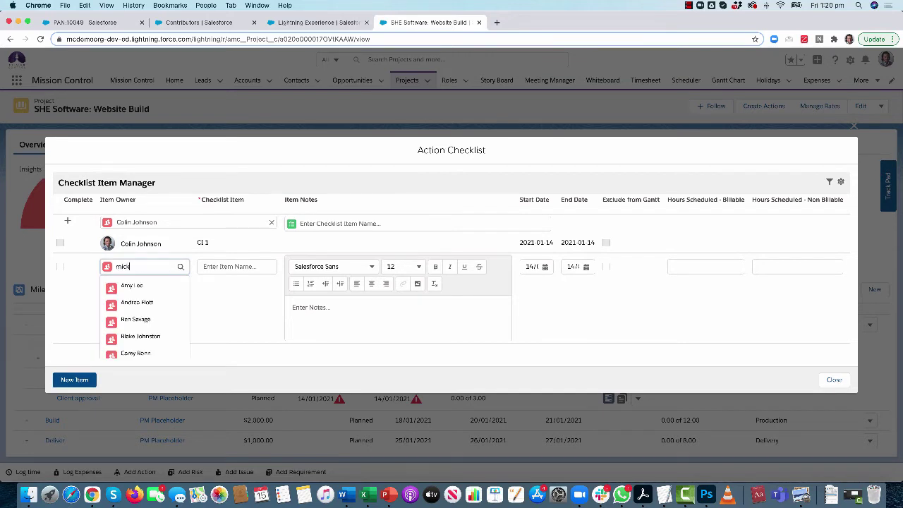
click(131, 288)
click(227, 266)
text(CI 2)
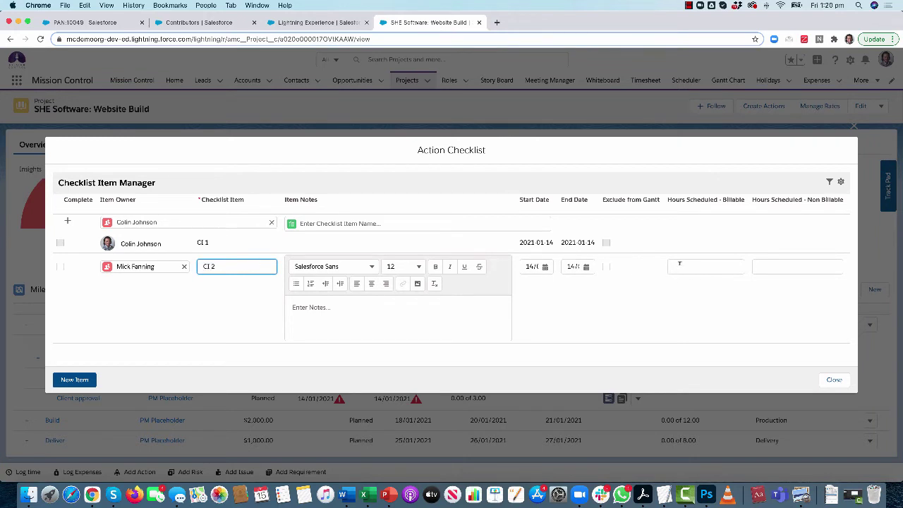
scroll(679, 263, right, 3)
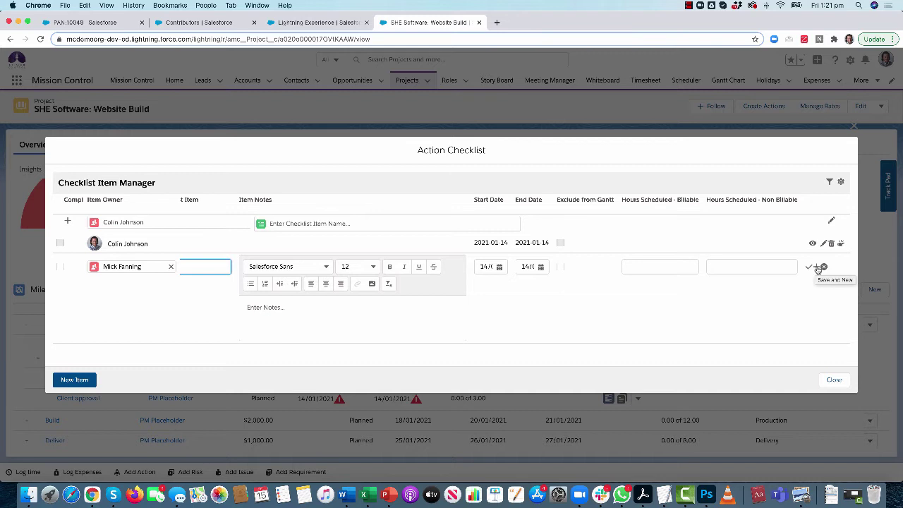
click(818, 268)
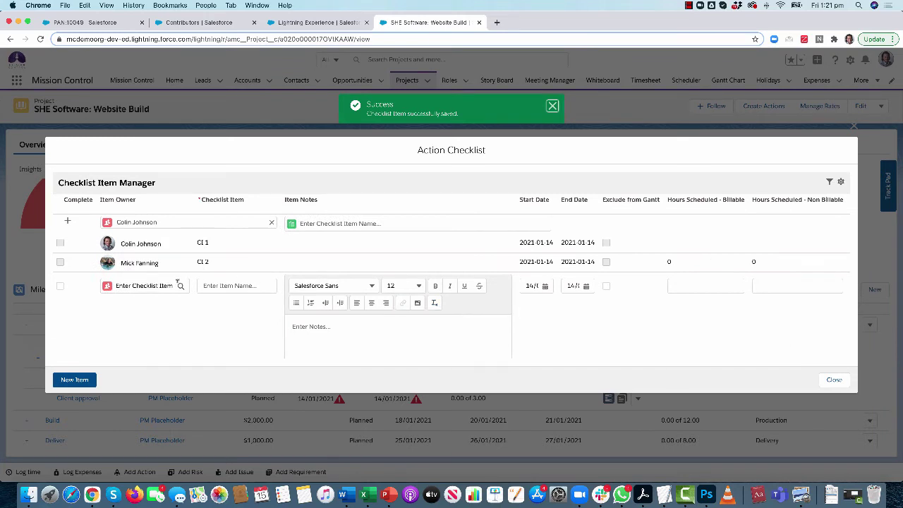
- Assign a third resource as the new checklist item's owner, name the item CI 3, and save it
click(143, 286)
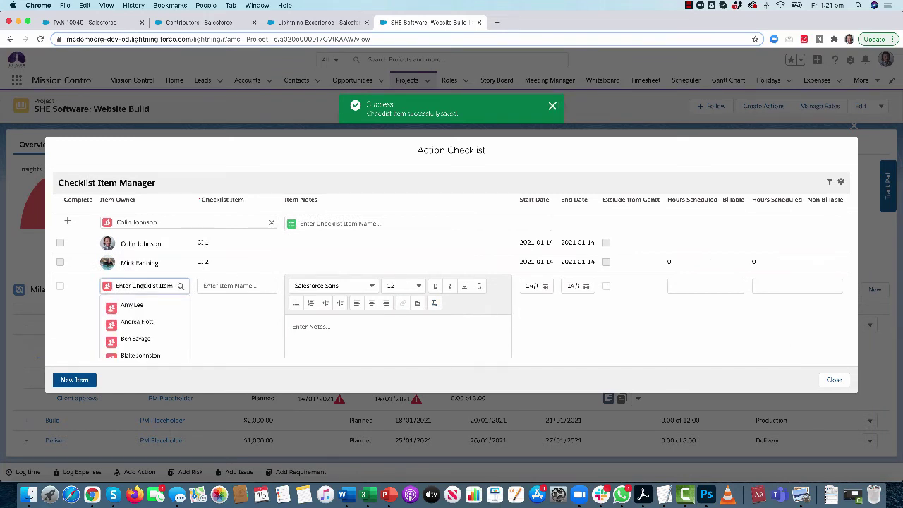
text(chr)
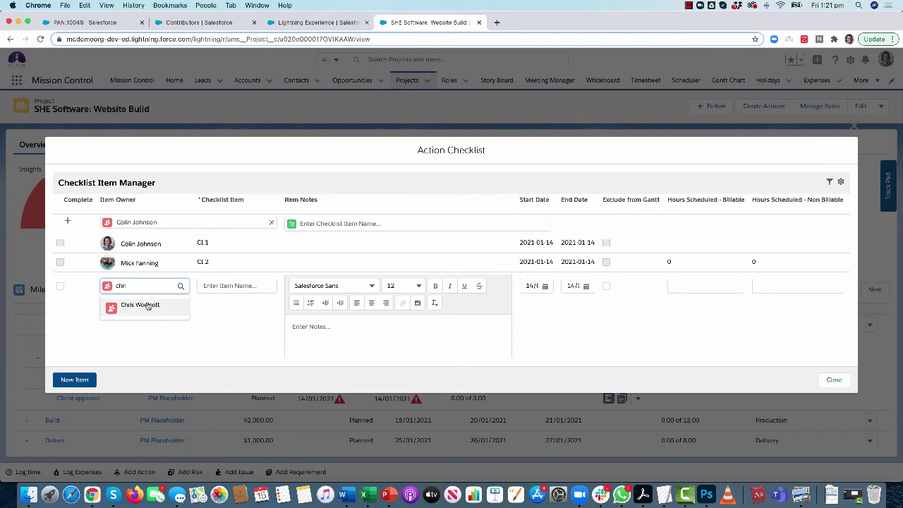
click(148, 306)
click(214, 285)
text(CI 3)
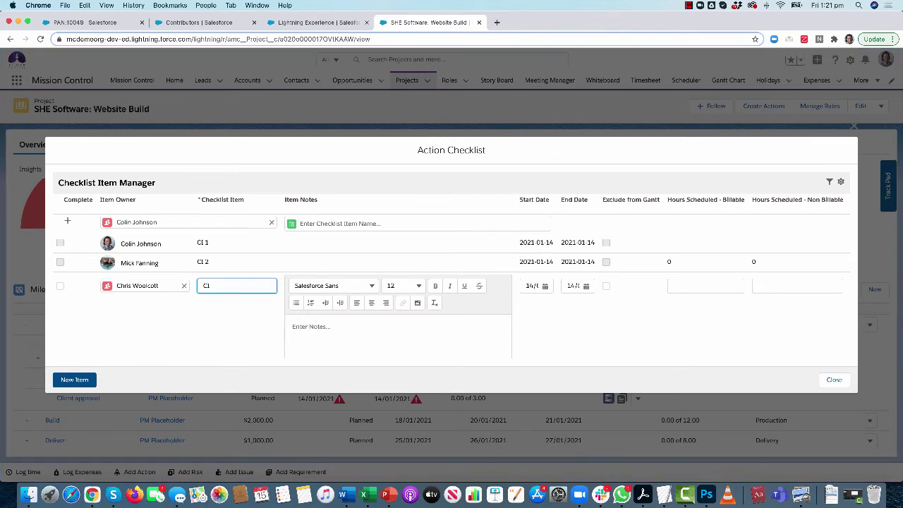
scroll(751, 297, right, 2)
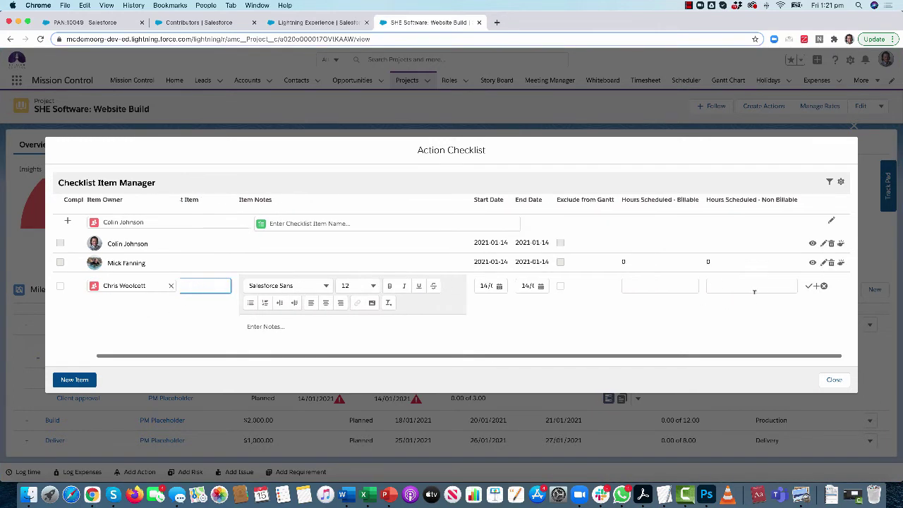
click(809, 286)
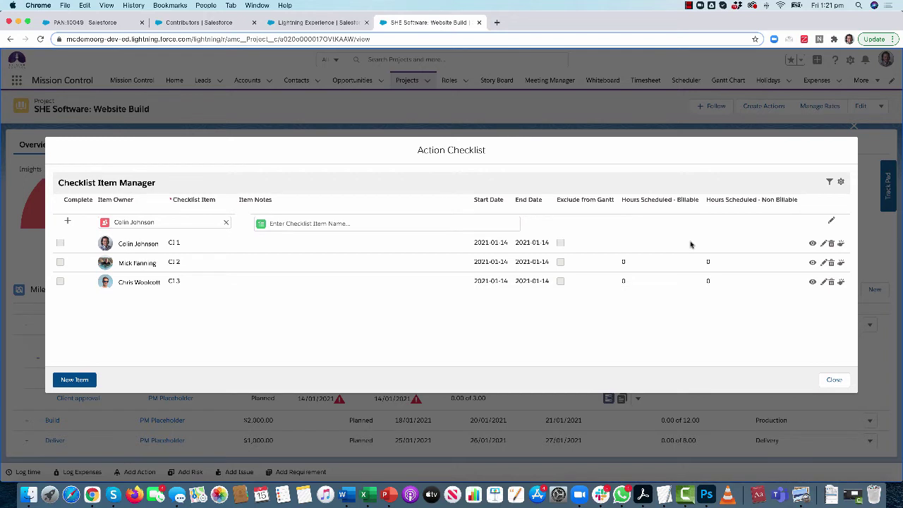
- Open CI 1 for inline editing and save it with its scheduled hours left blank
click(823, 244)
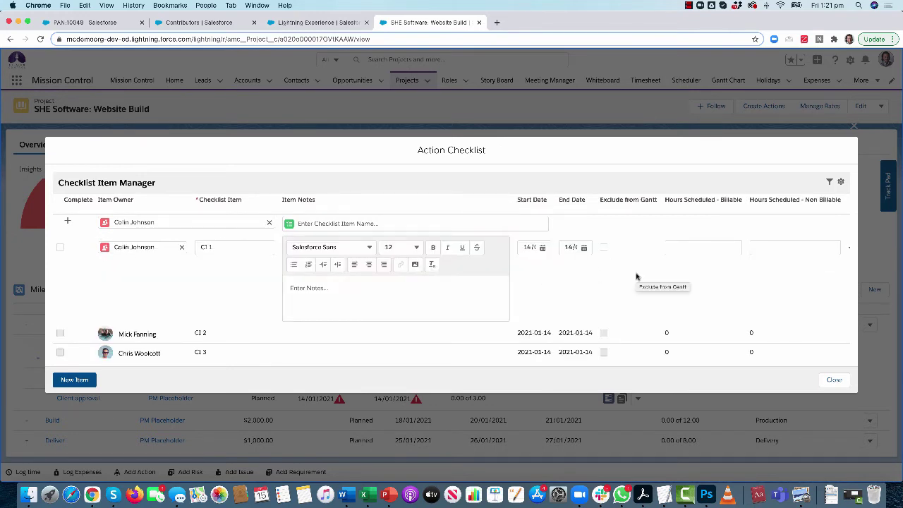
scroll(633, 277, right, 2)
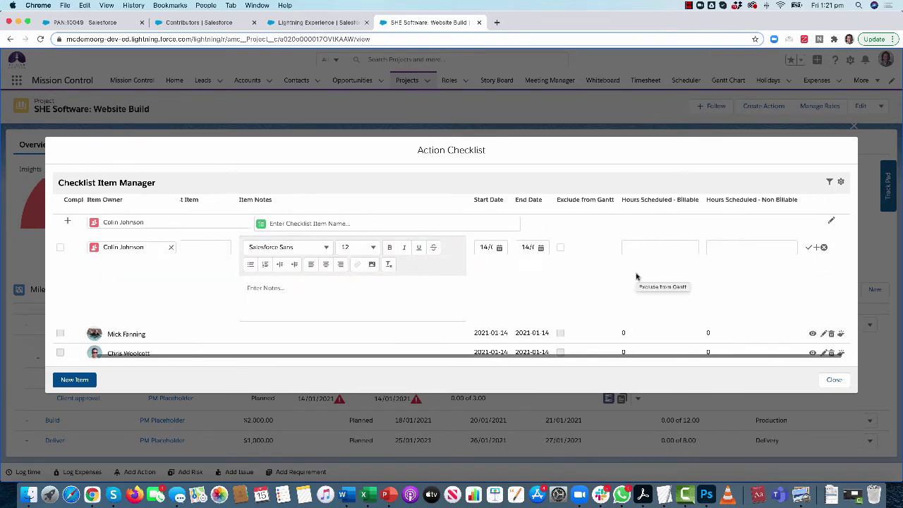
click(810, 248)
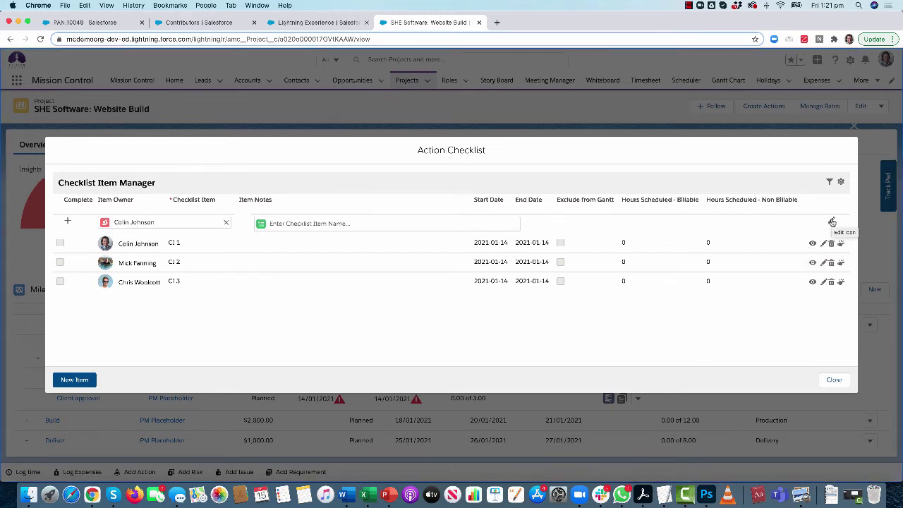
- Put all checklist items into edit mode at once, review their editable fields, and save them together
click(833, 222)
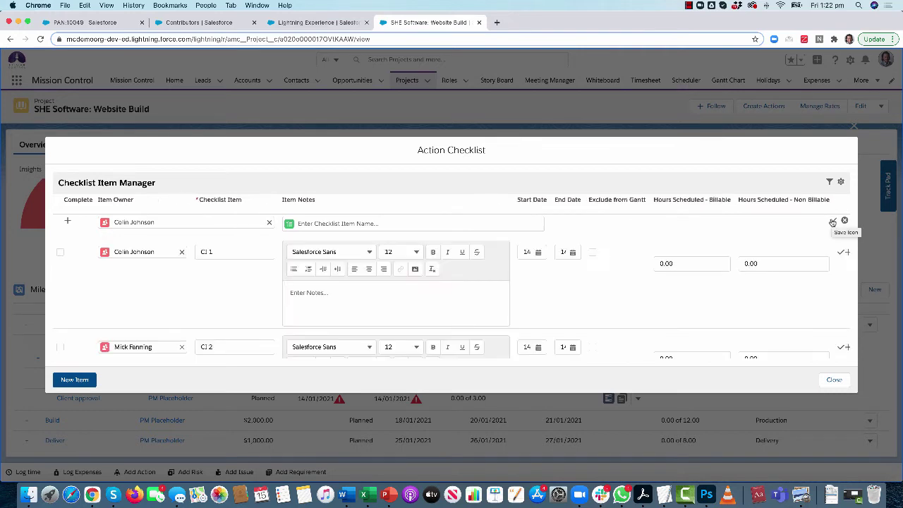
scroll(510, 283, down, 5)
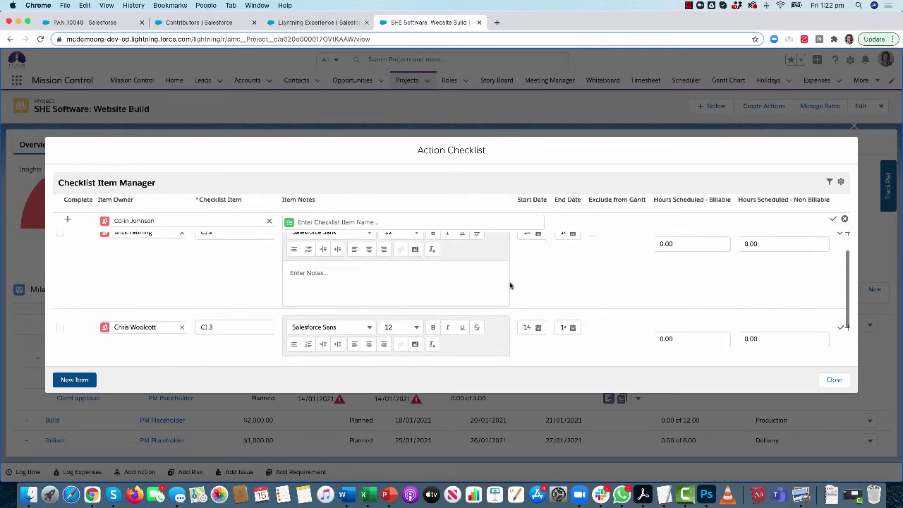
scroll(510, 285, up, 3)
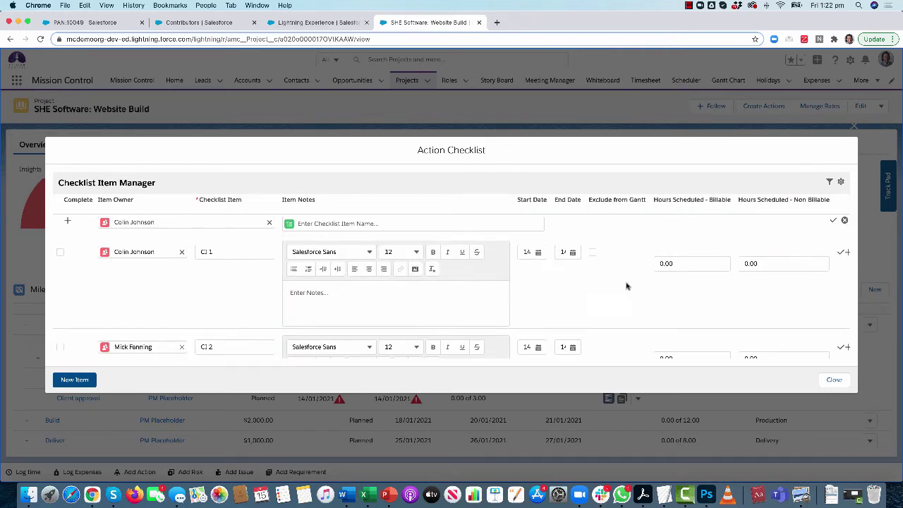
click(833, 223)
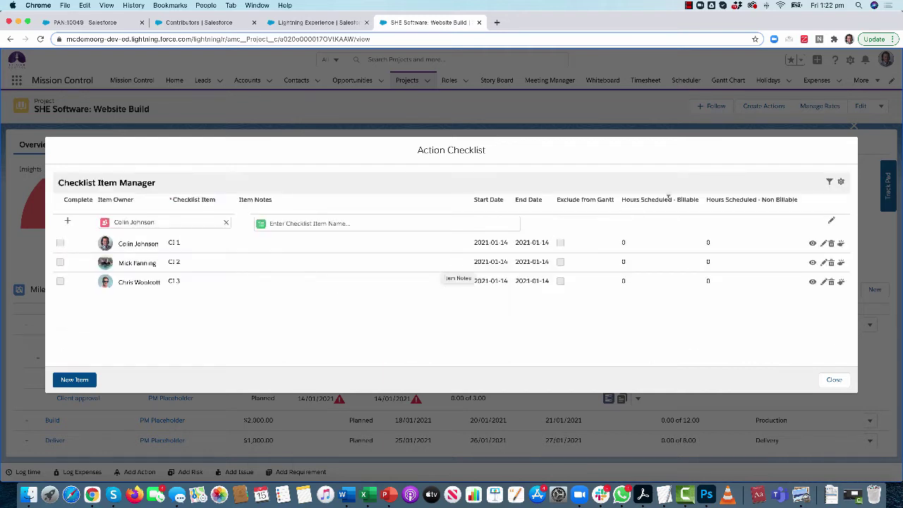
- Examine the checklist item filter options, including item name and completion, and close them without applying a filter
click(829, 182)
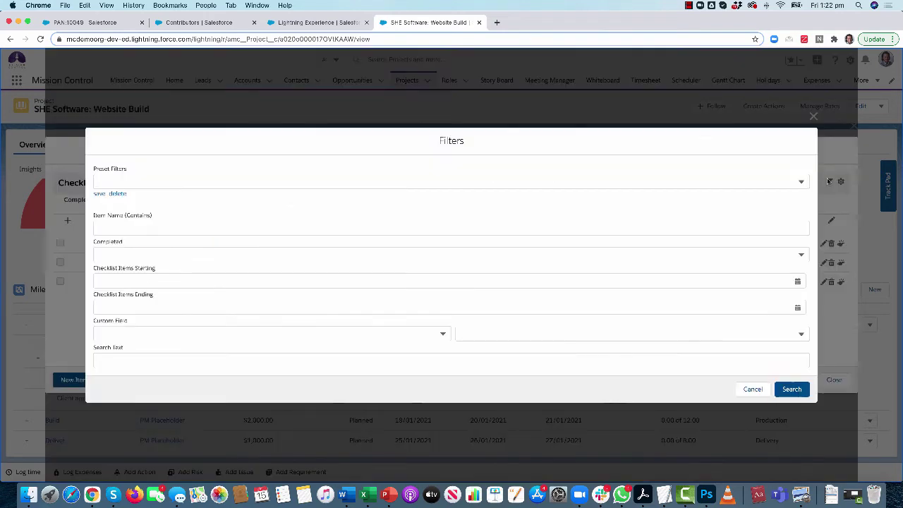
click(115, 223)
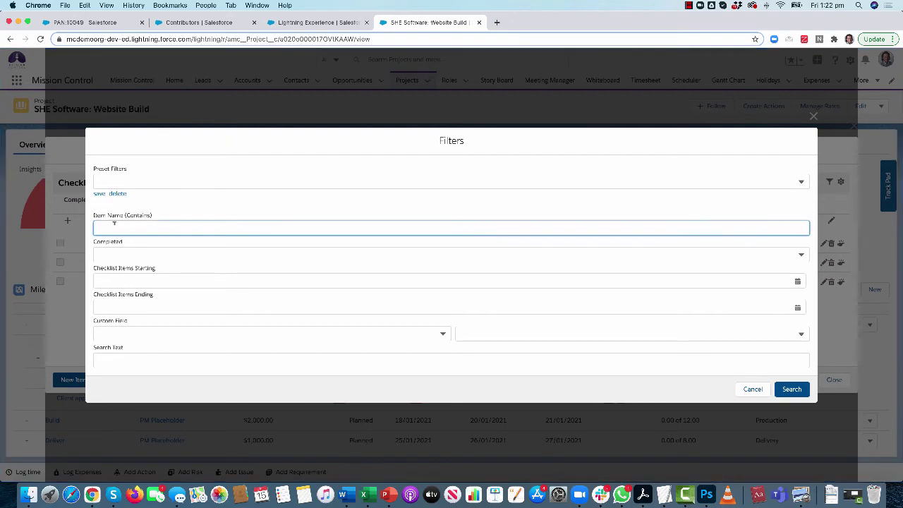
click(113, 255)
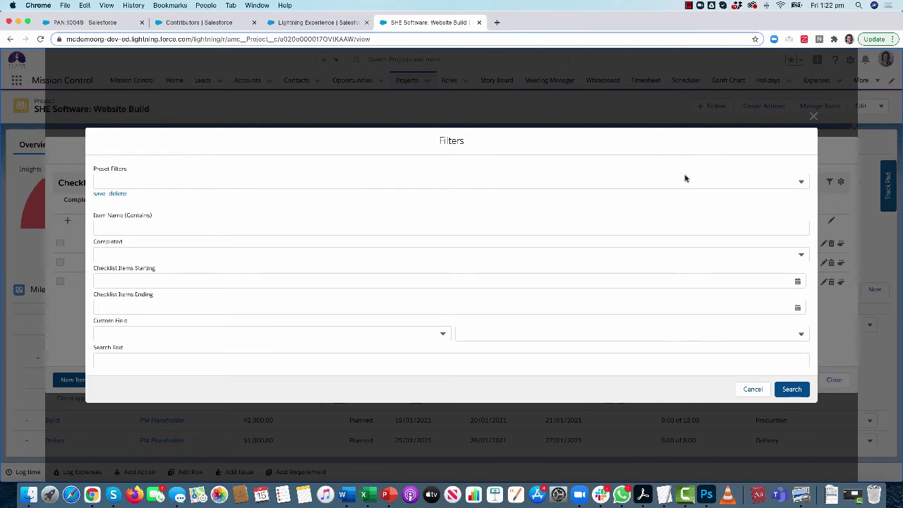
click(813, 117)
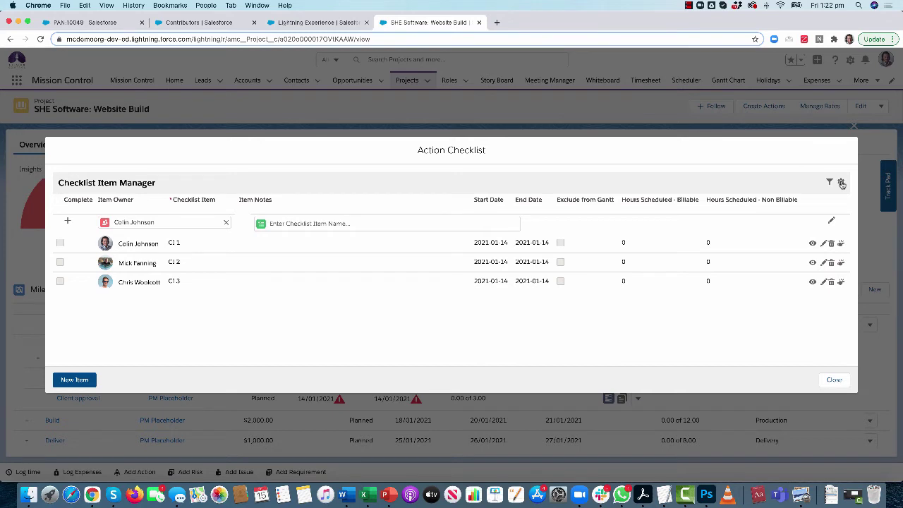
- Examine the Checklist Item Manager settings, including the column field and sort order choices, and close them without changing any option
click(841, 184)
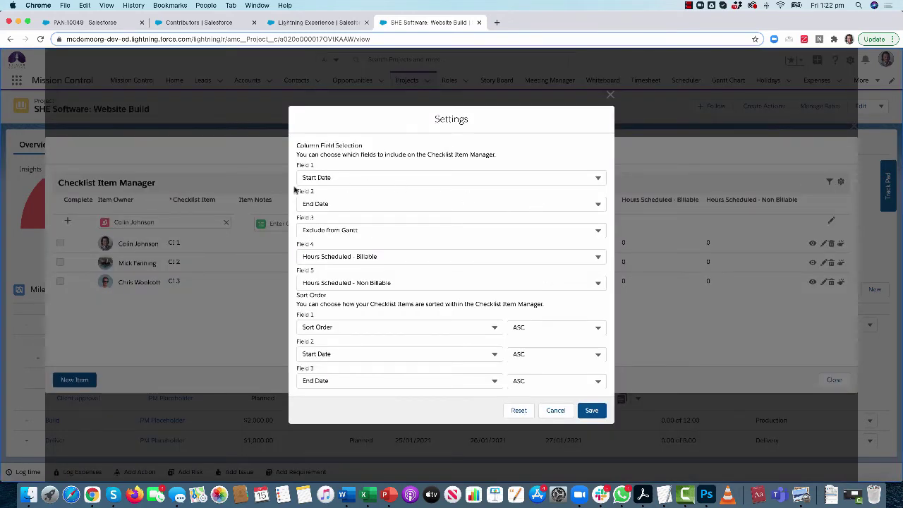
click(609, 98)
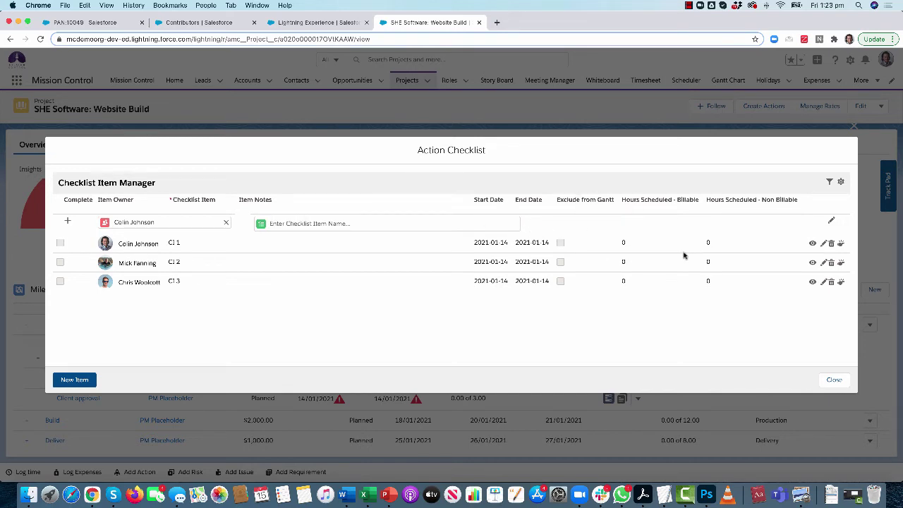
click(840, 183)
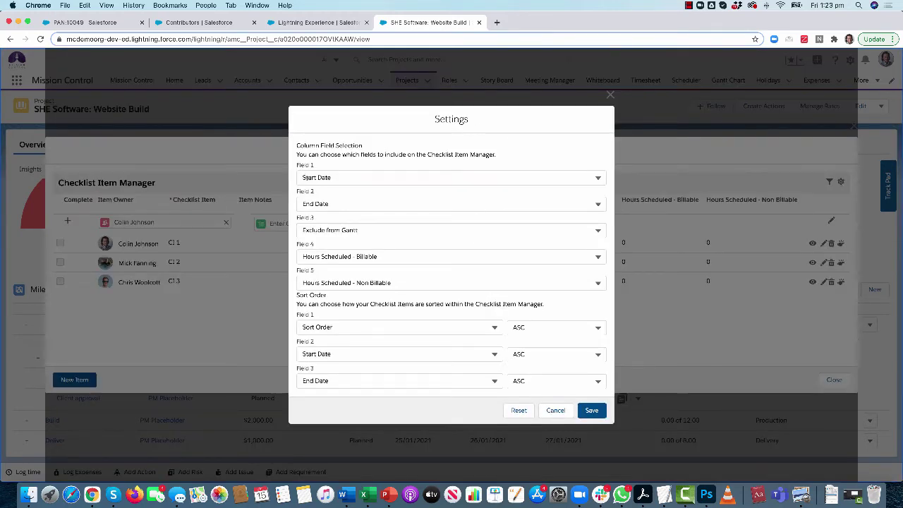
click(339, 177)
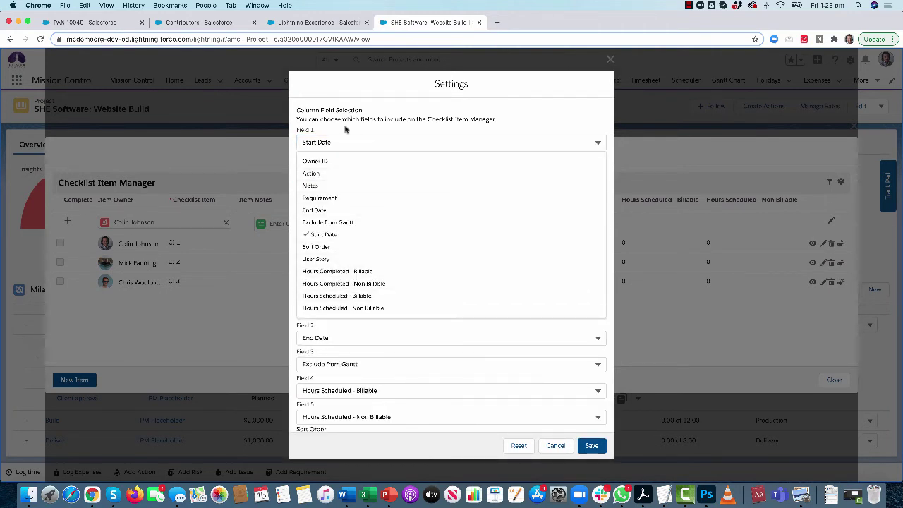
click(325, 143)
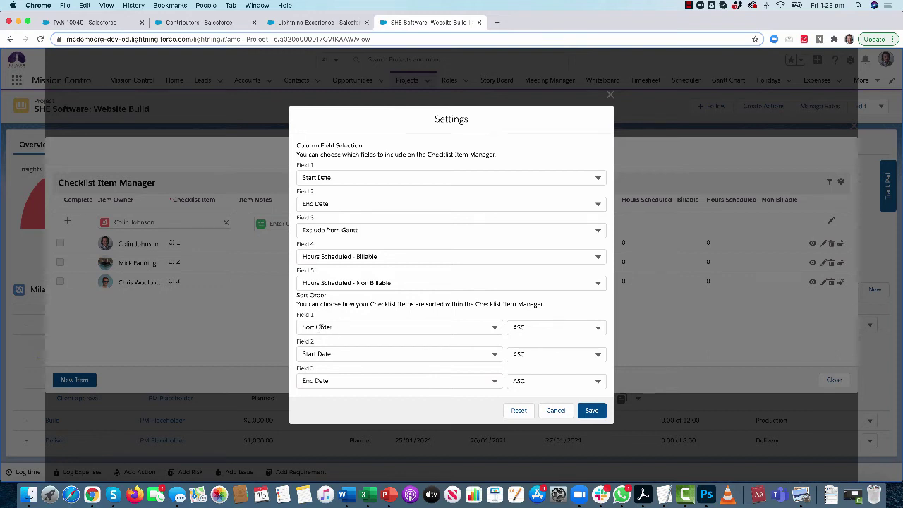
click(336, 354)
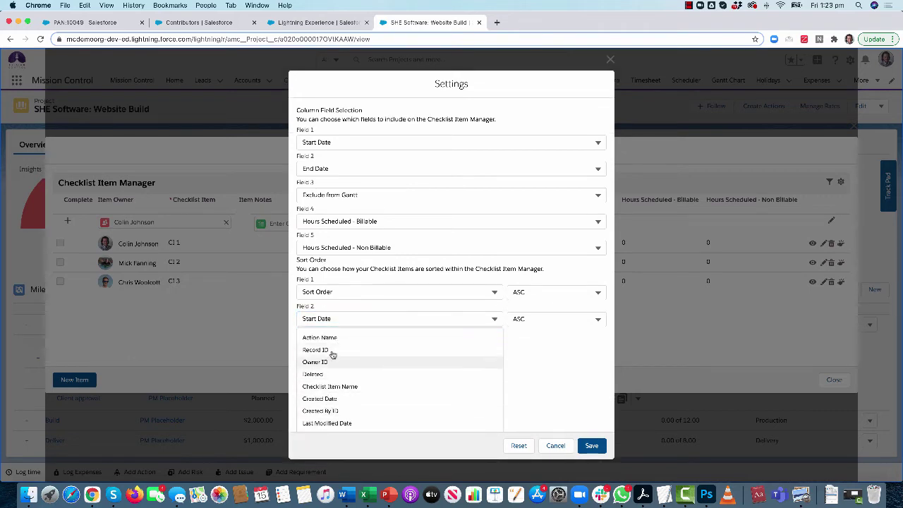
scroll(332, 384, down, 3)
scroll(331, 381, up, 3)
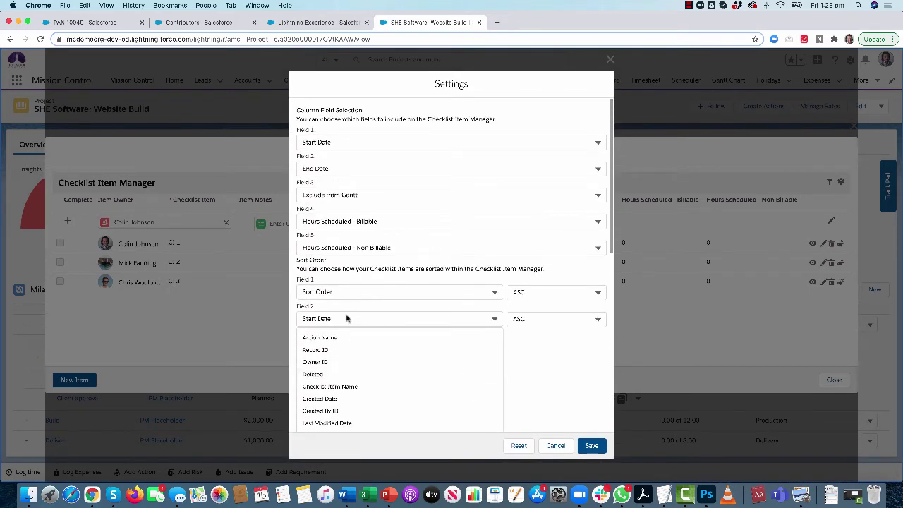
click(345, 319)
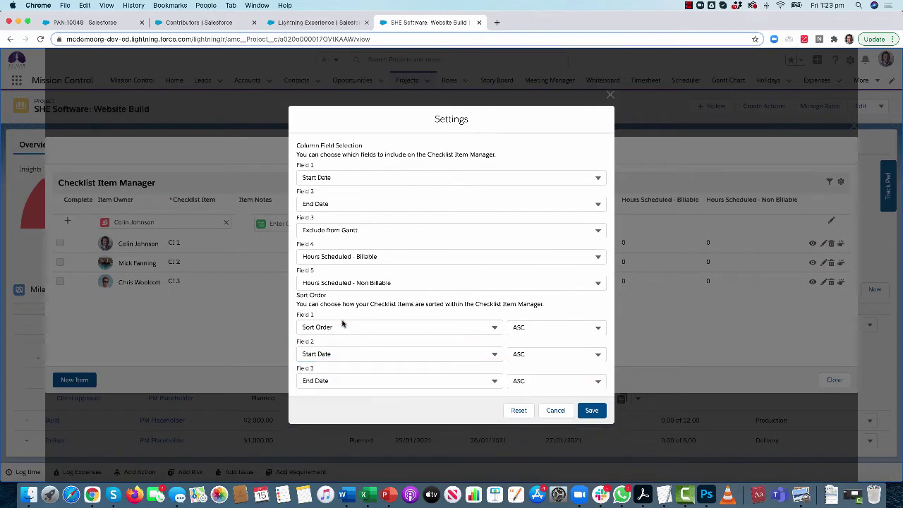
click(585, 413)
click(611, 95)
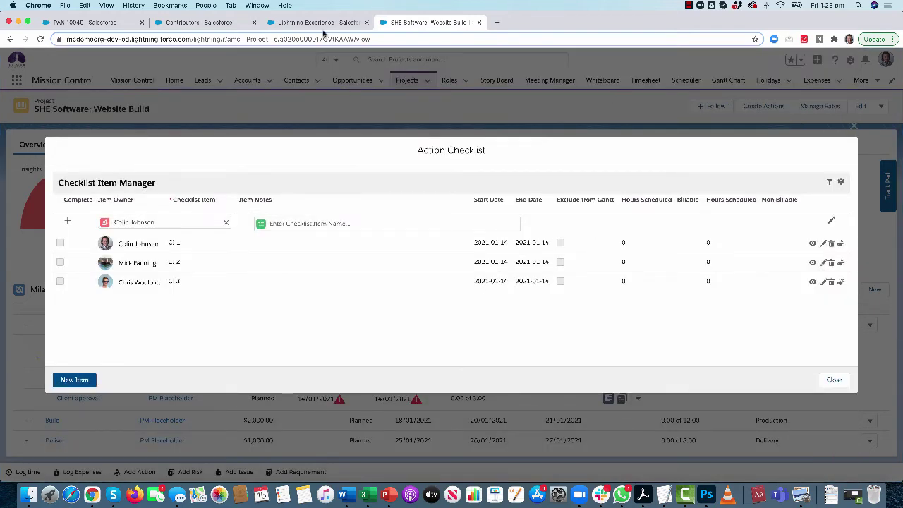
- Switch to the Build Framework action record and review the columns of the Checklist Item Manager embedded on its page
click(101, 25)
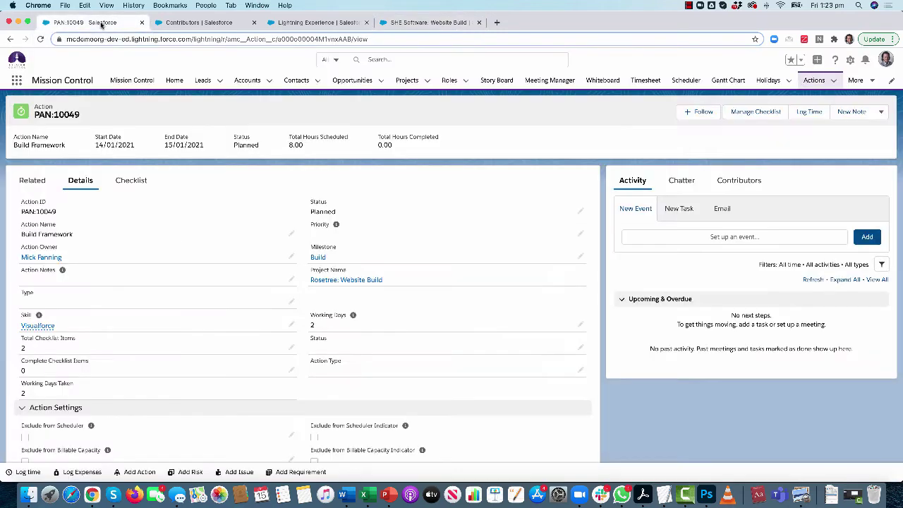
click(130, 183)
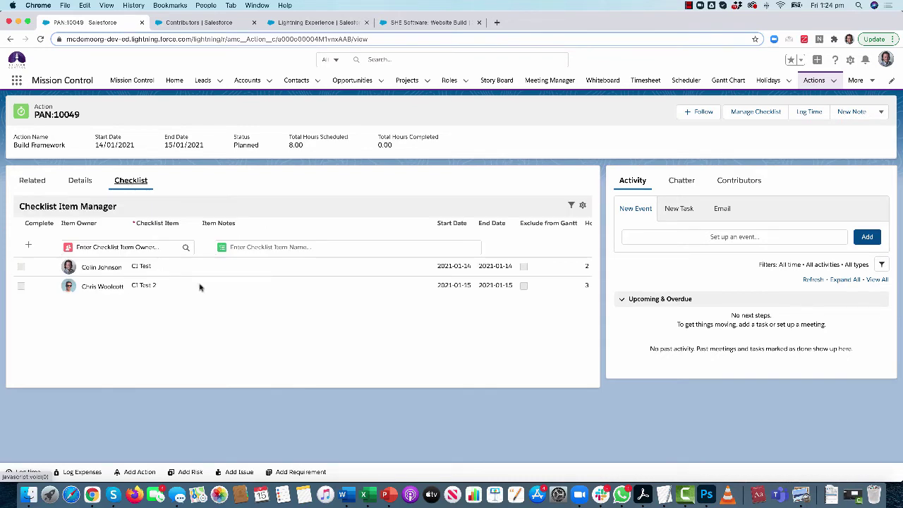
scroll(268, 283, right, 5)
scroll(268, 282, left, 5)
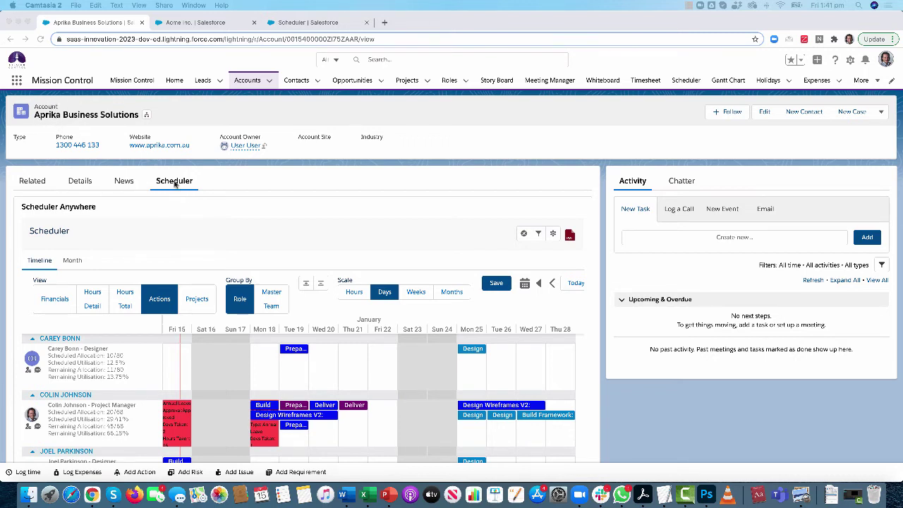
- Look through the resource timeline in the Scheduler embedded on the Aprika Business Solutions account
click(237, 185)
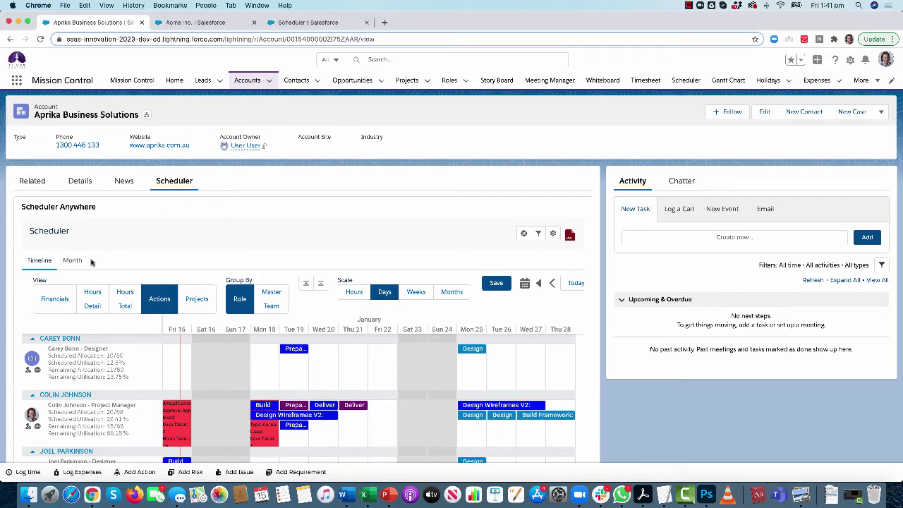
scroll(189, 379, down, 1)
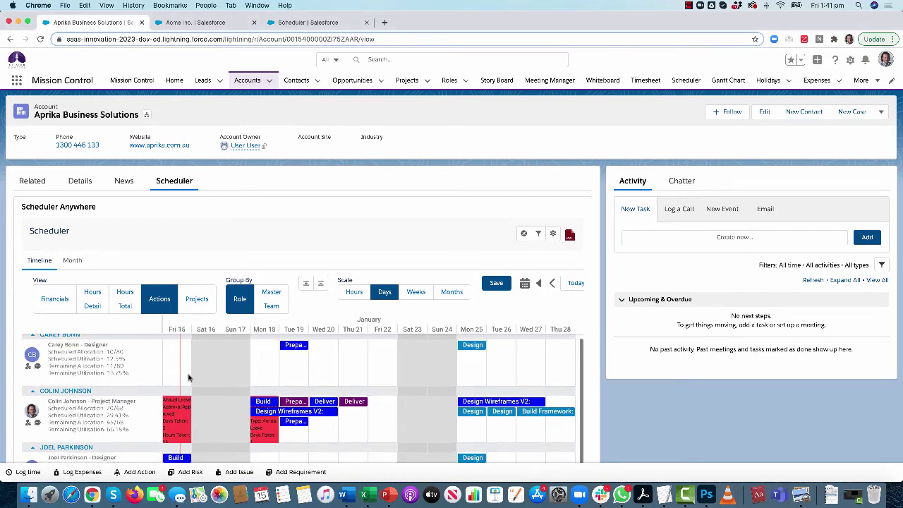
scroll(337, 403, down, 3)
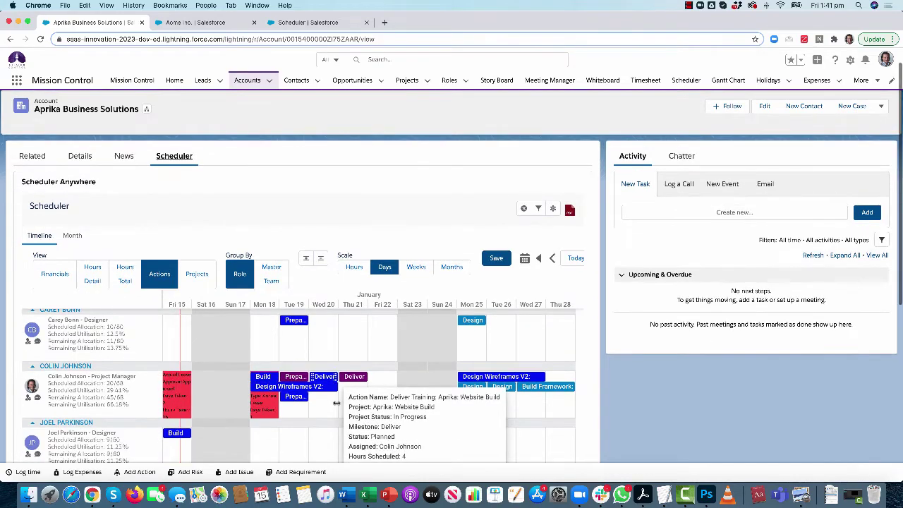
scroll(337, 403, down, 1)
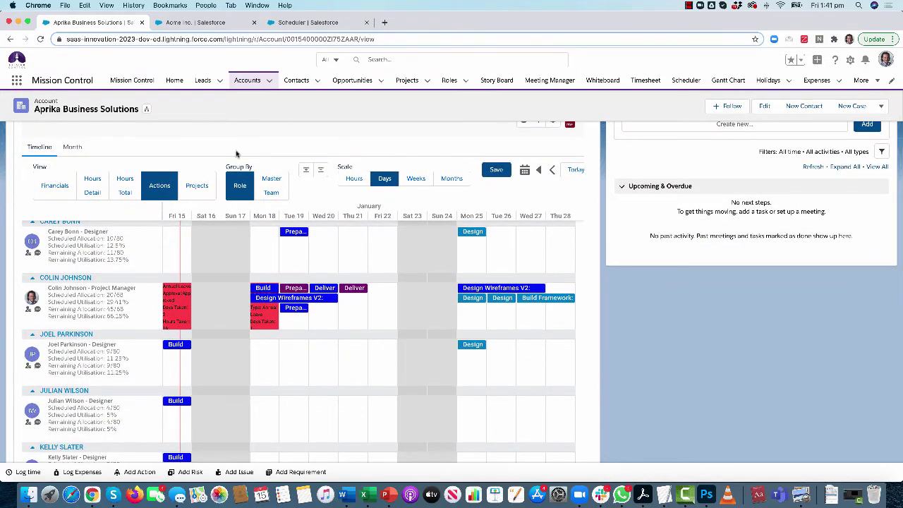
scroll(237, 152, up, 4)
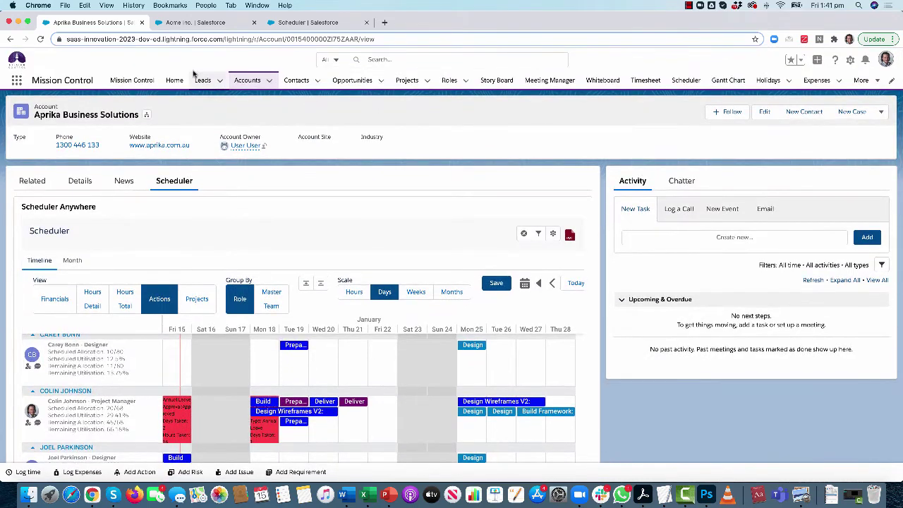
- Switch to the Acme Inc. account and open its record page for editing in the Lightning App Builder
click(190, 24)
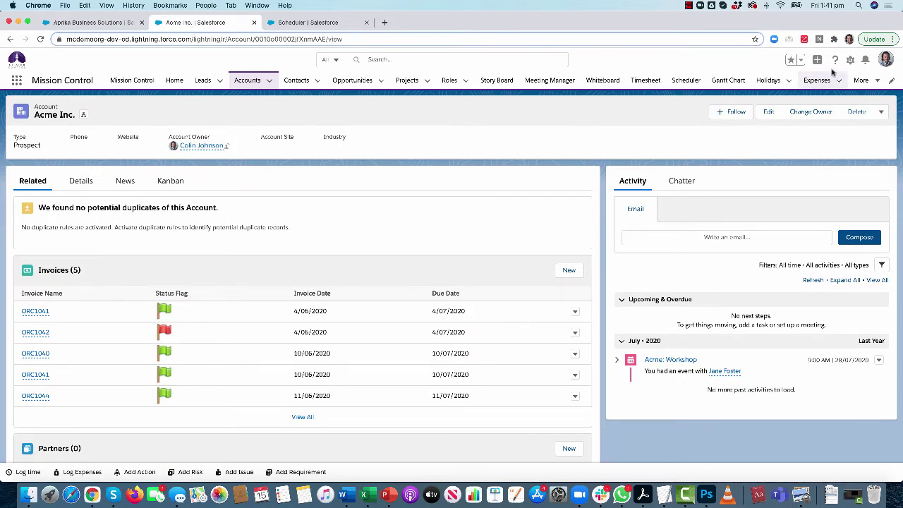
click(851, 62)
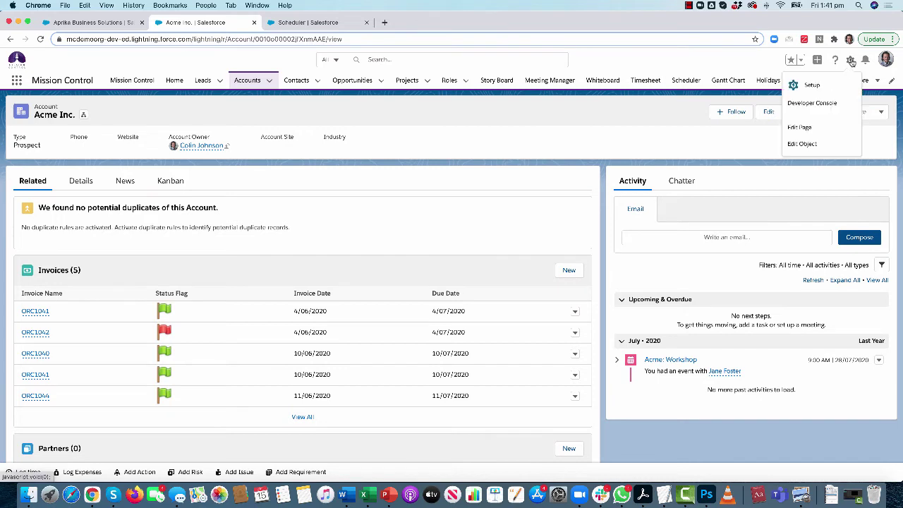
click(808, 130)
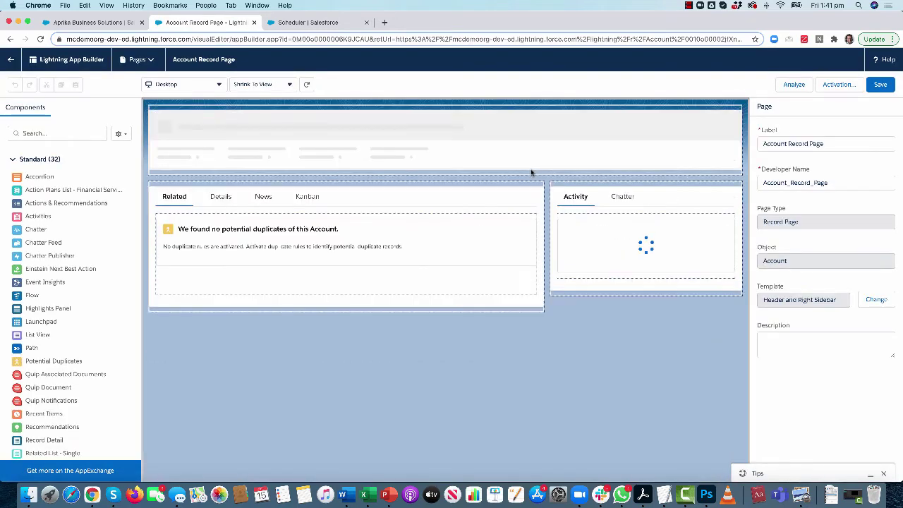
- Add a tab with the custom label Scheduler to the tab set containing Related, Details, News and Kanban
click(334, 199)
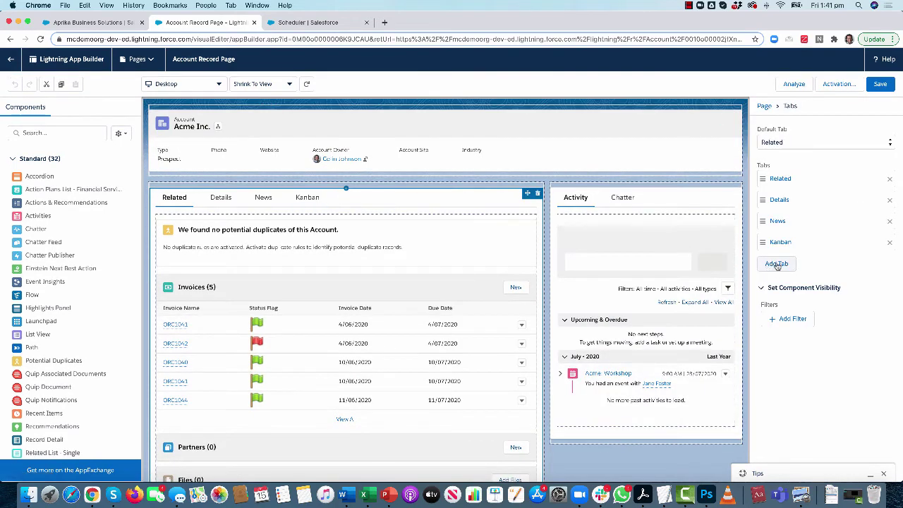
click(777, 264)
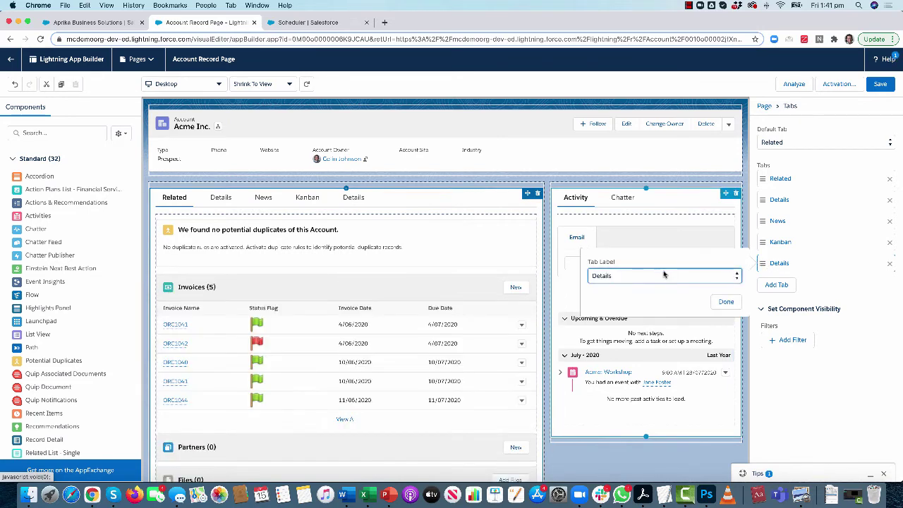
click(671, 274)
click(604, 175)
text(Scheduler)
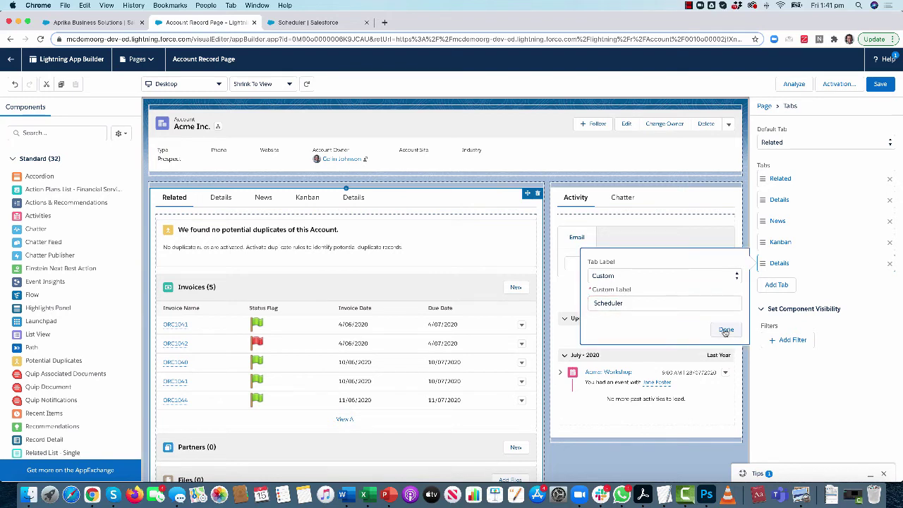
click(725, 331)
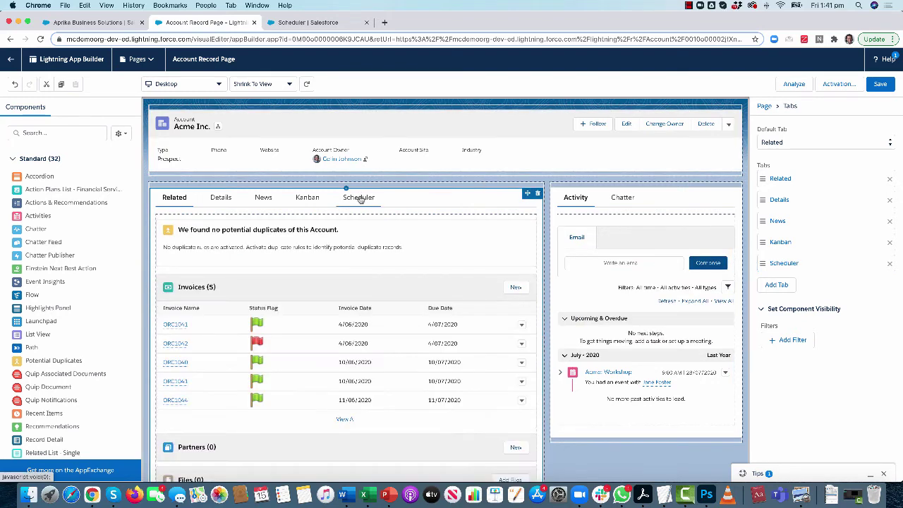
- Place a Visualforce component in the empty Scheduler tab of the account record page
click(360, 198)
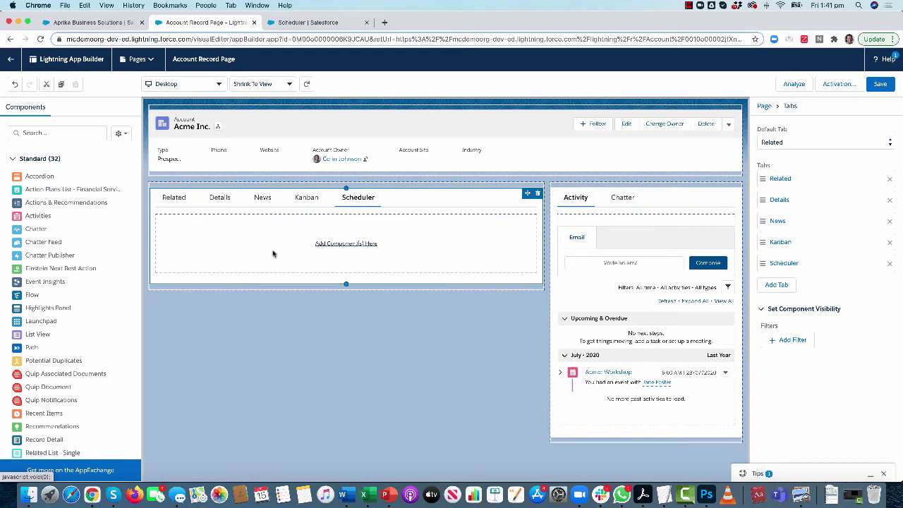
scroll(82, 323, down, 5)
scroll(81, 324, down, 2)
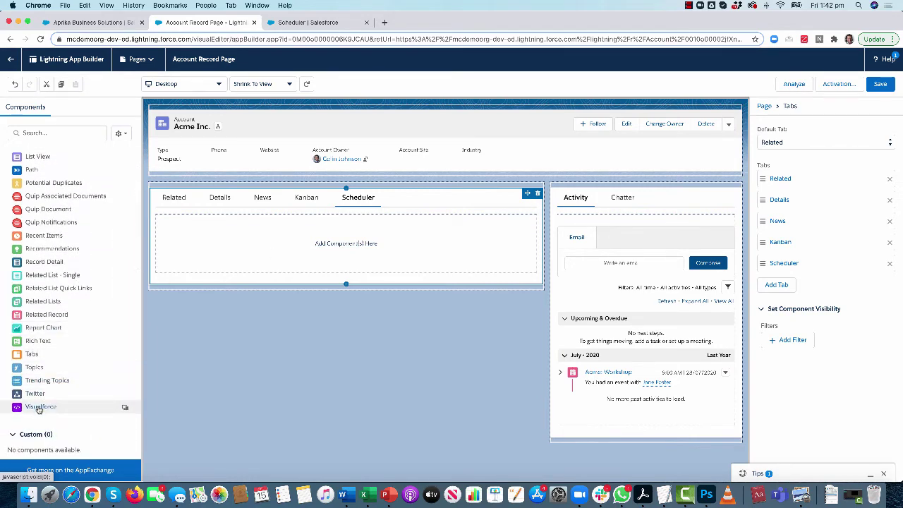
drag(38, 409, 314, 262)
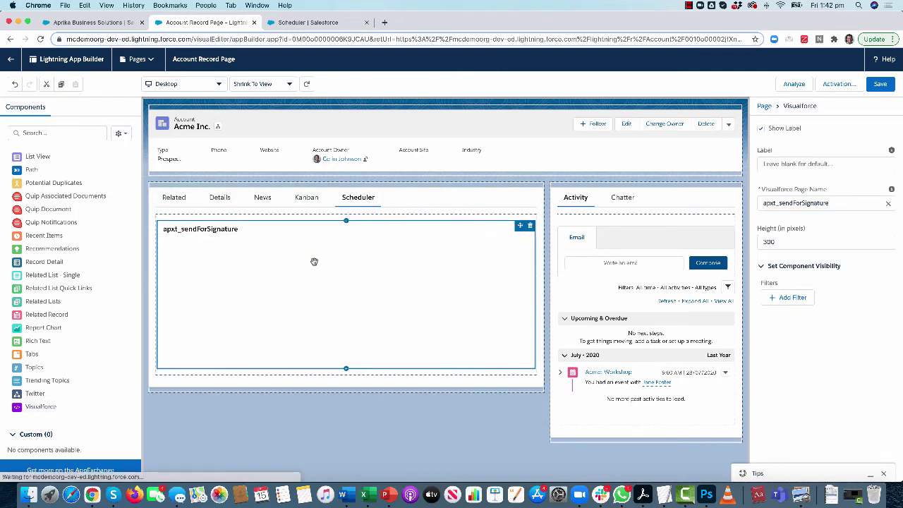
- Set the Visualforce component's page to Scheduler Anywhere and its height to 1200 pixels, and save the record page
click(889, 204)
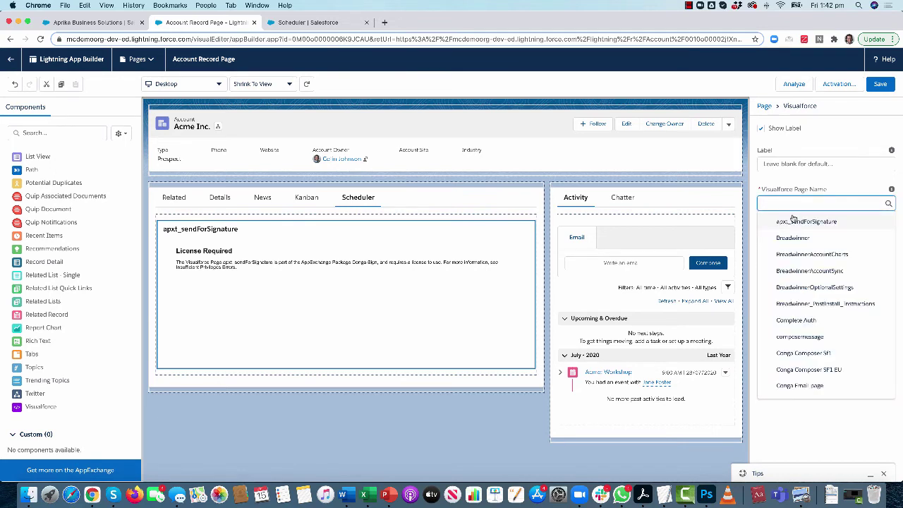
scroll(795, 302, down, 10)
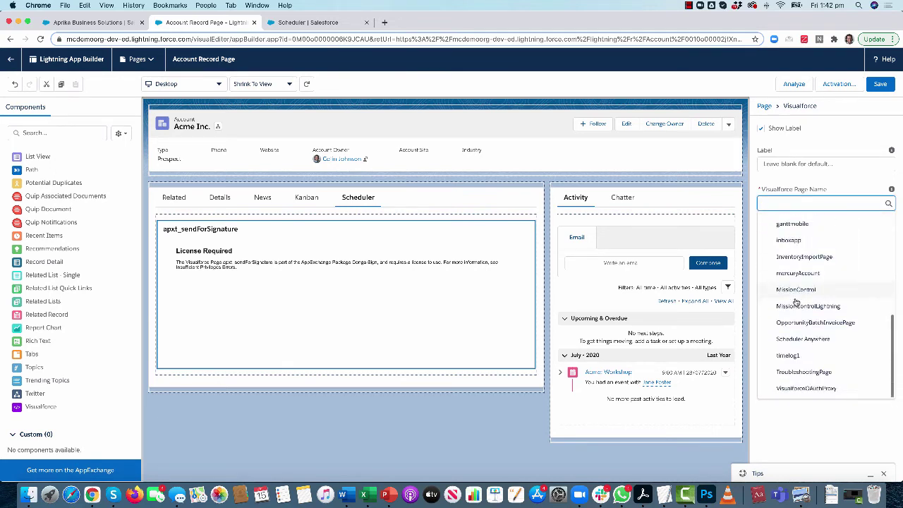
click(798, 338)
click(767, 240)
text(1200)
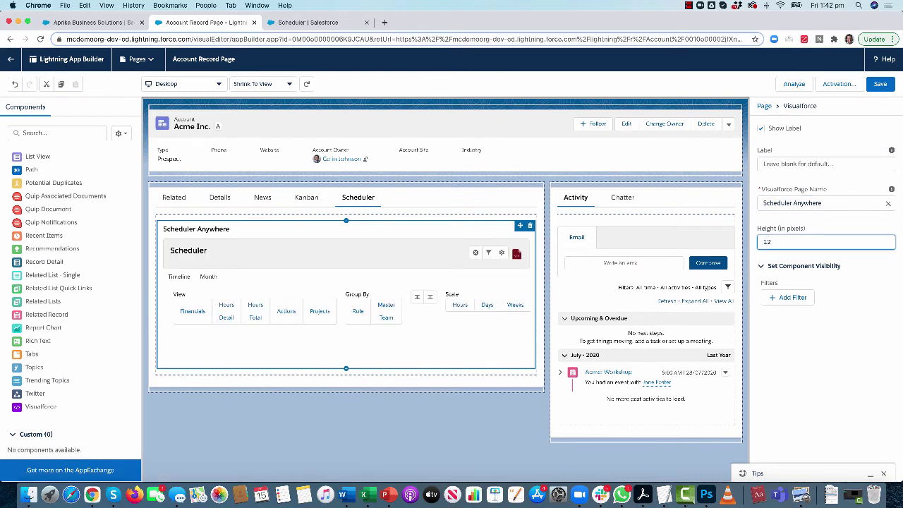
click(788, 223)
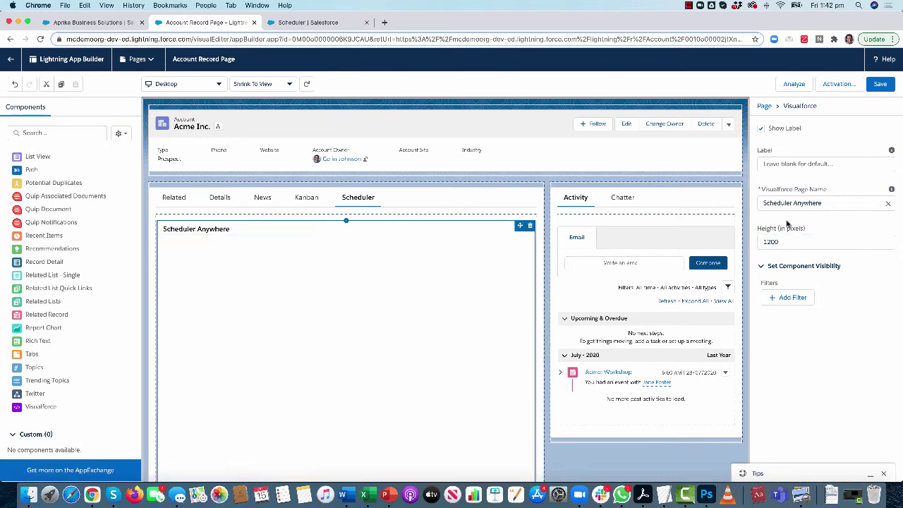
click(878, 85)
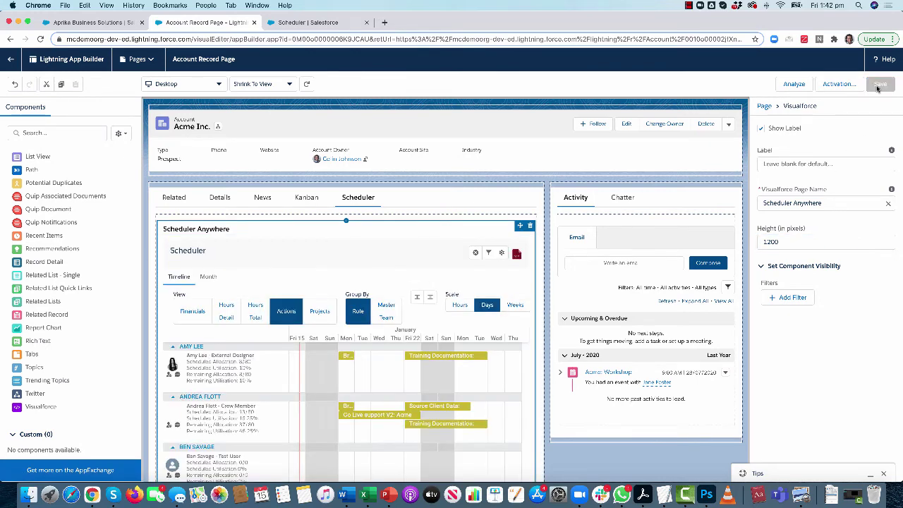
- Hide the Scheduler Anywhere component's label, save the page, and return to the Acme Inc. account record
click(761, 129)
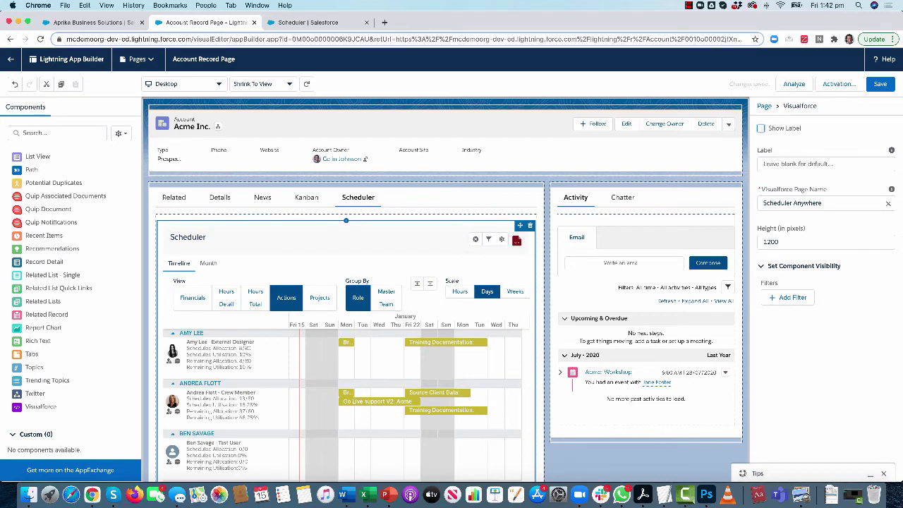
click(883, 88)
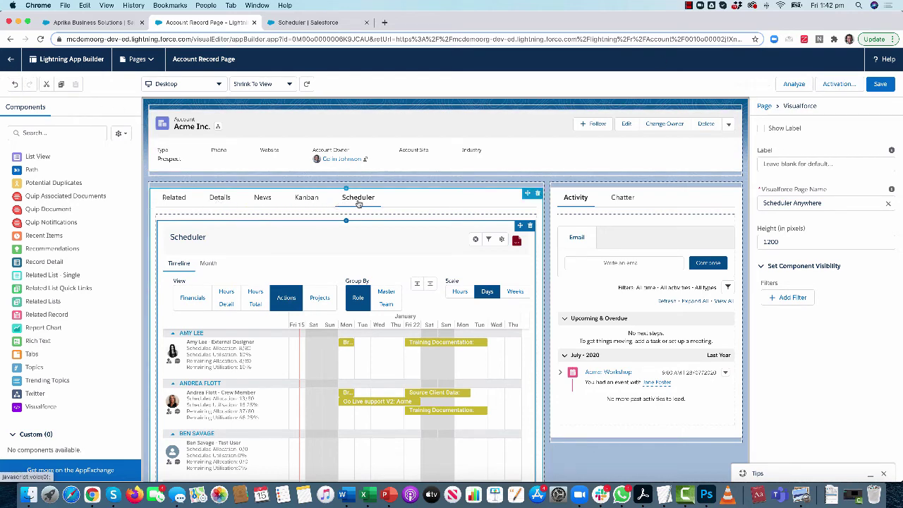
click(9, 59)
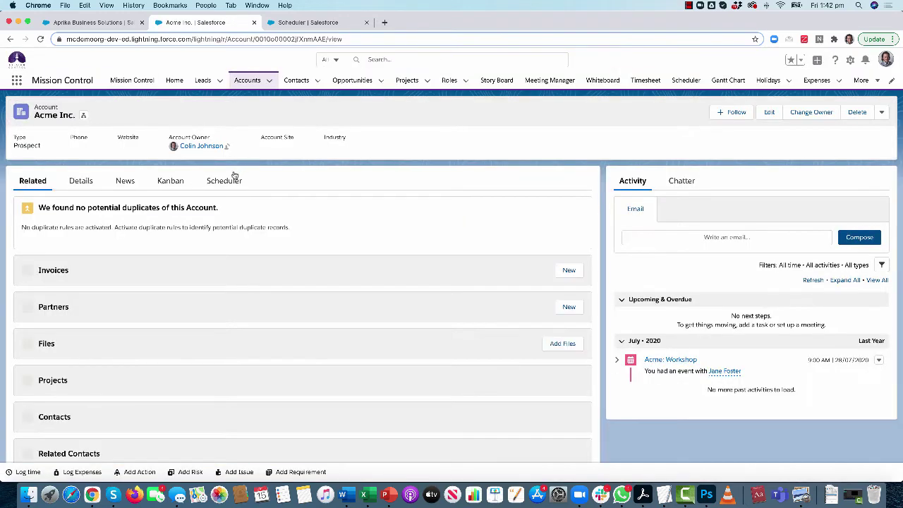
- View the embedded Scheduler on the Acme Inc. account page, and switch to the standalone Scheduler page
click(224, 182)
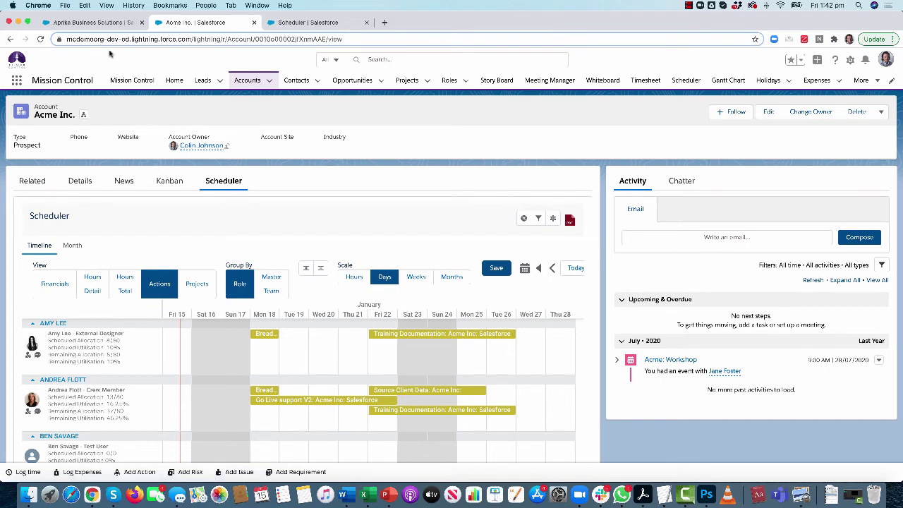
click(299, 26)
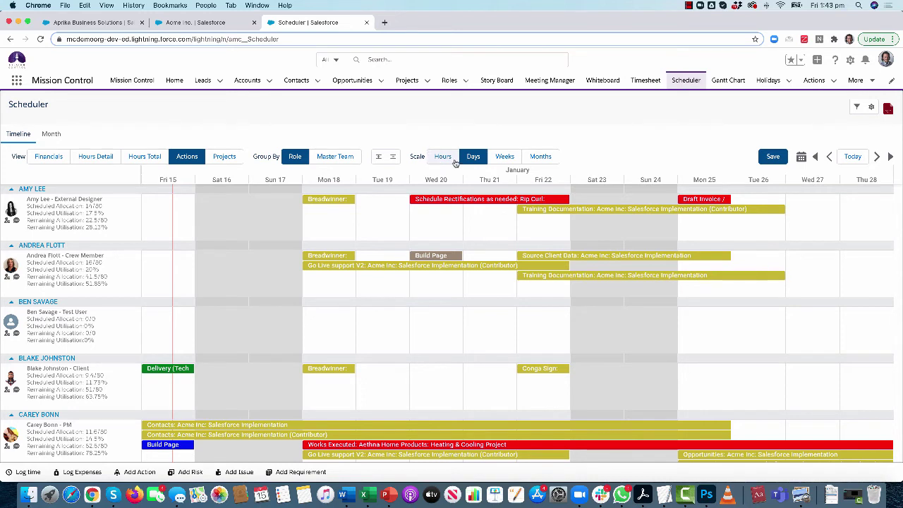
- Show the Scheduler timeline on the Months scale, set the months view to 6 visible months, and save the settings
click(540, 157)
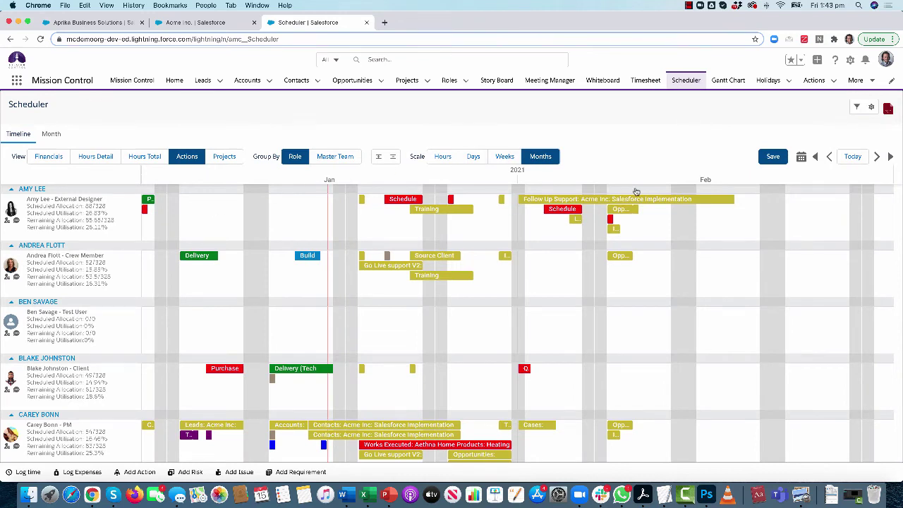
click(871, 107)
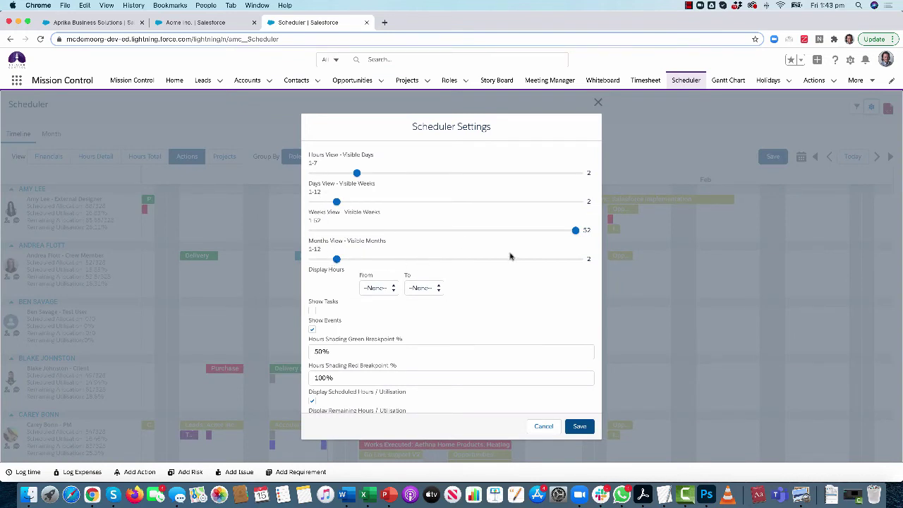
click(580, 260)
click(446, 260)
click(436, 259)
click(578, 427)
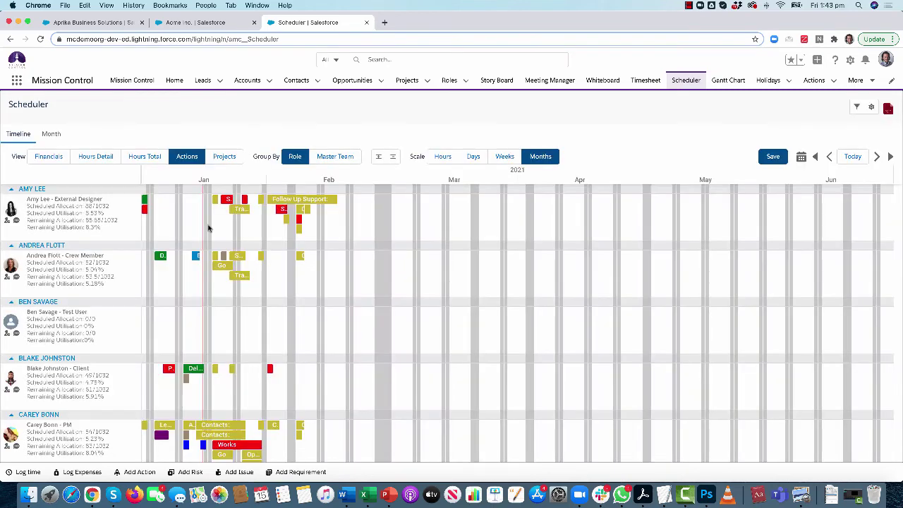
- View the Scheduler's monthly Hours Total figures, and return to the Actions view on the Days scale
click(144, 157)
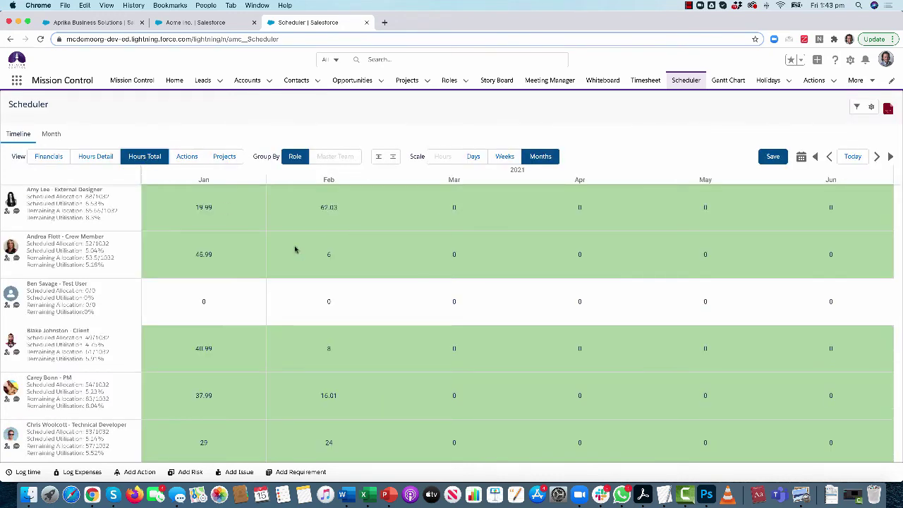
click(186, 156)
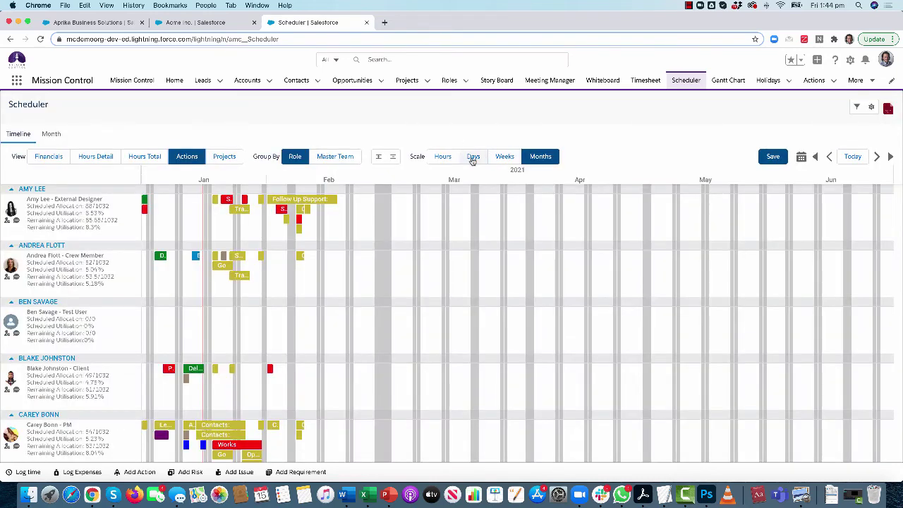
click(472, 158)
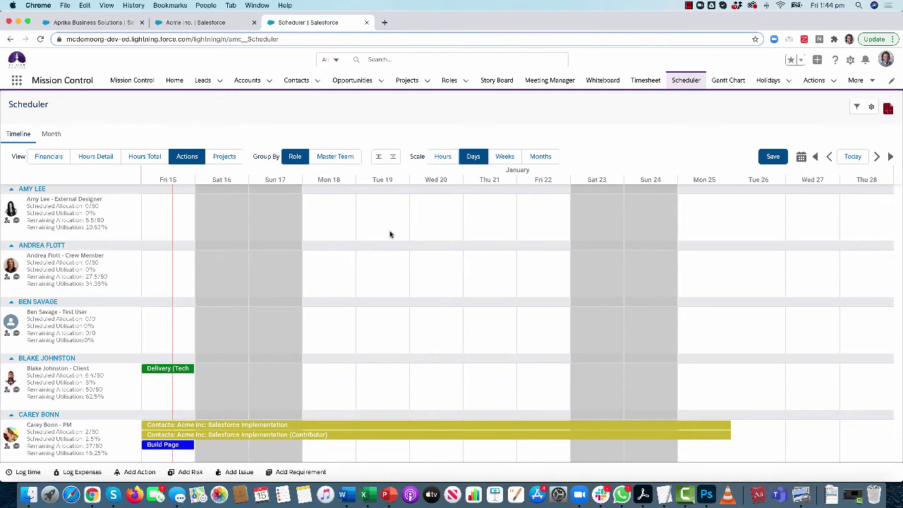
- Review the Hours Source options in the Scheduler settings, and close the settings without saving
click(872, 108)
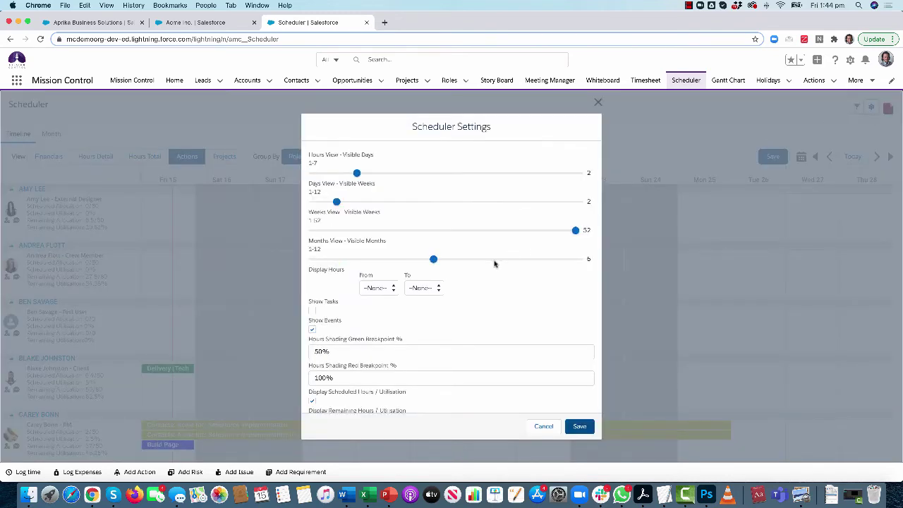
scroll(494, 263, down, 3)
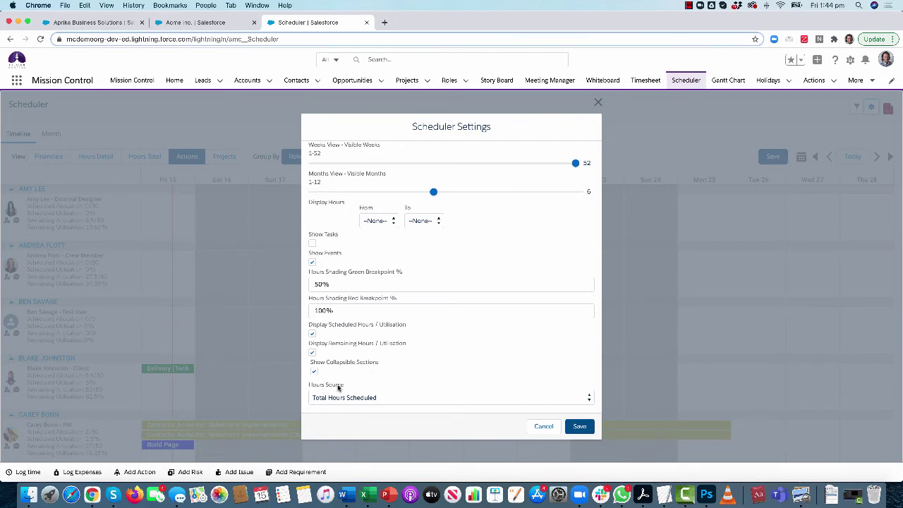
click(379, 397)
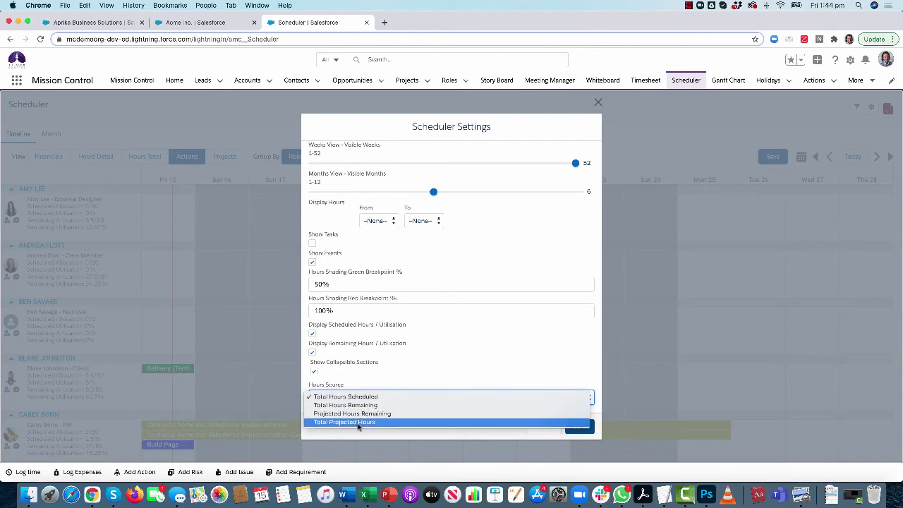
click(541, 345)
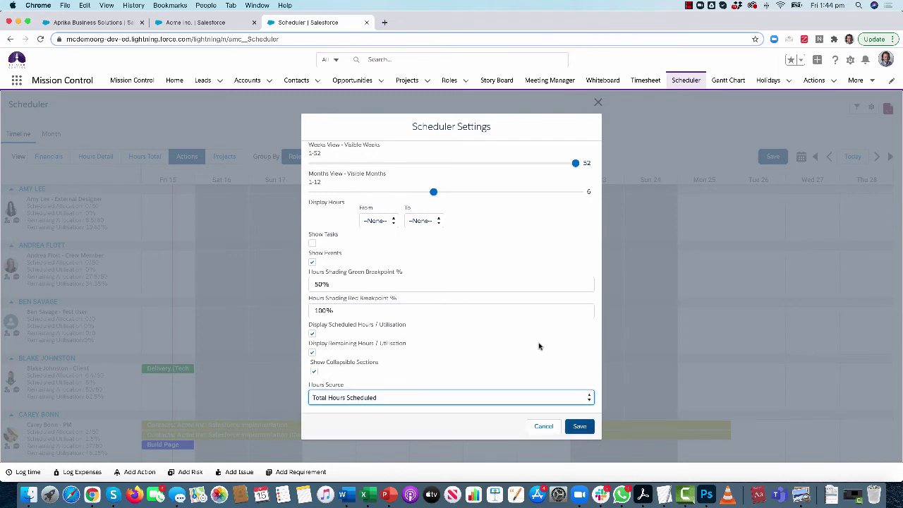
click(542, 427)
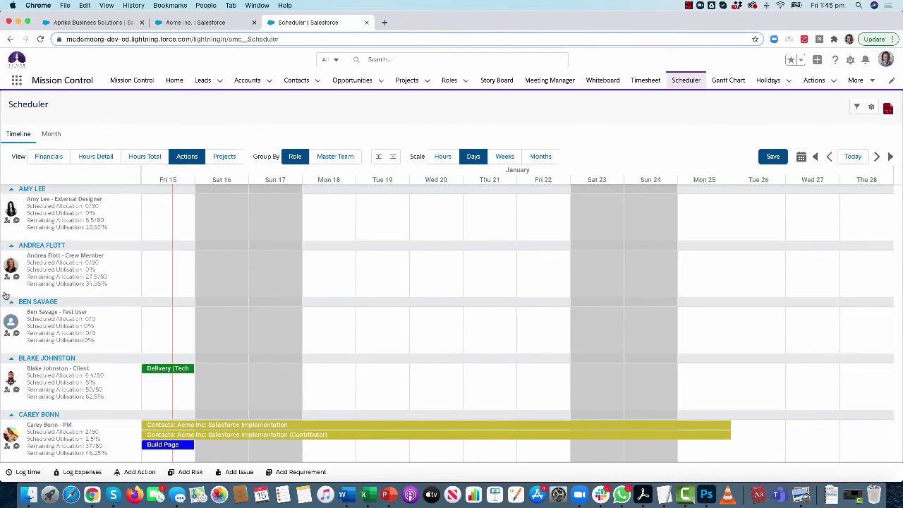
- Examine the Show Collapsible Sections option in the Scheduler settings, and close the settings without saving
click(872, 106)
scroll(403, 313, down, 3)
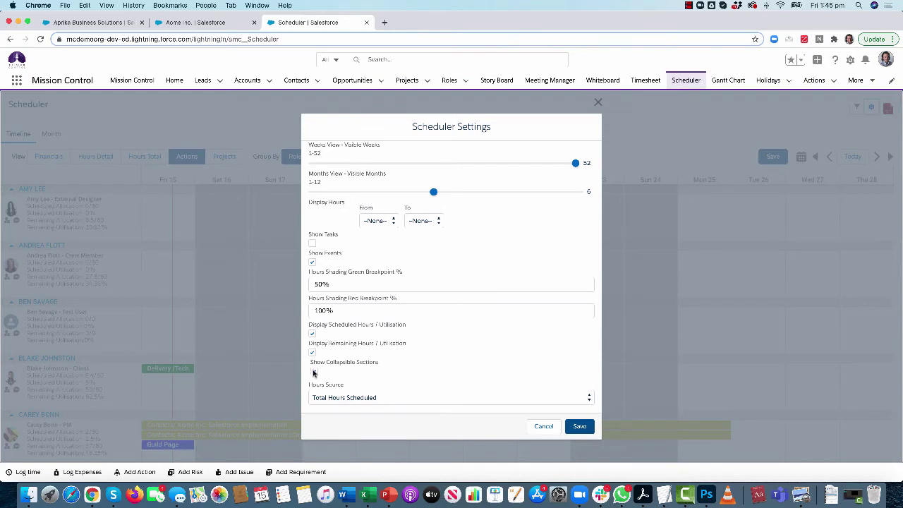
click(313, 373)
click(598, 102)
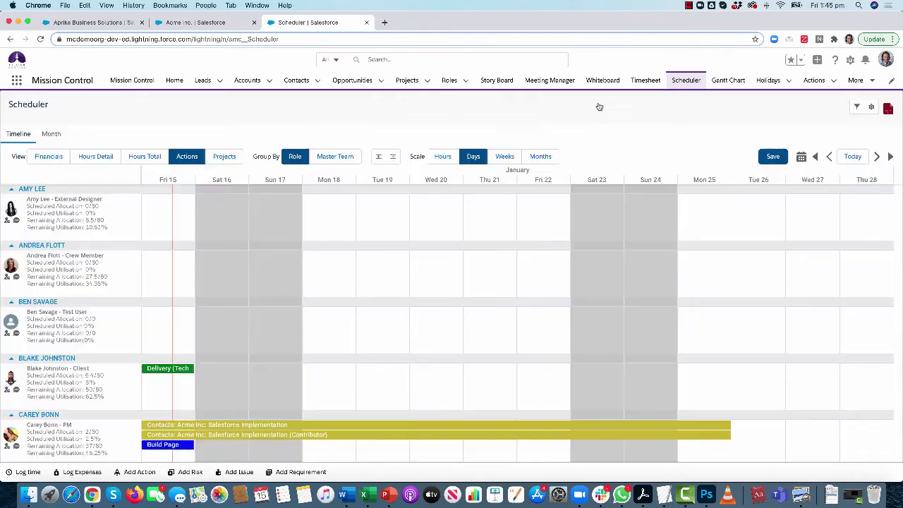
- Try collapsing and expanding the Scheduler timeline's sections, and leave the second and third resources' sections collapsed
click(12, 302)
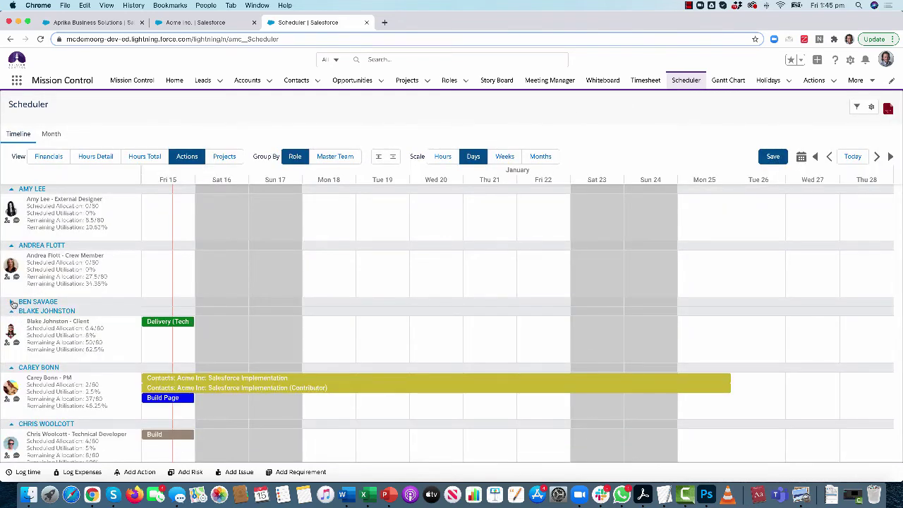
click(392, 159)
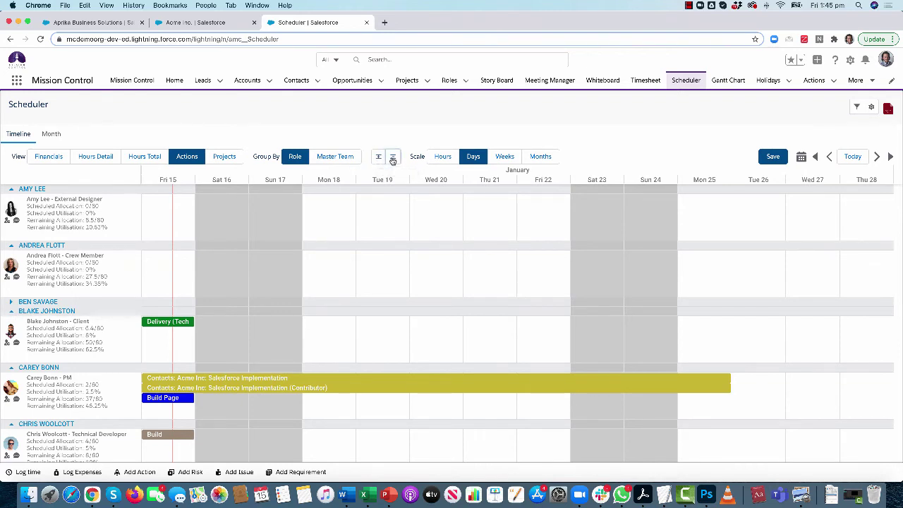
click(378, 157)
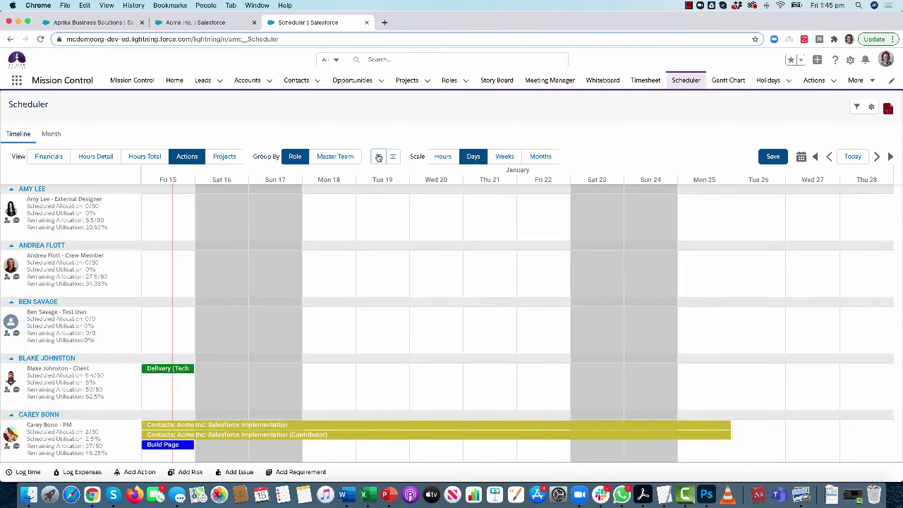
click(10, 246)
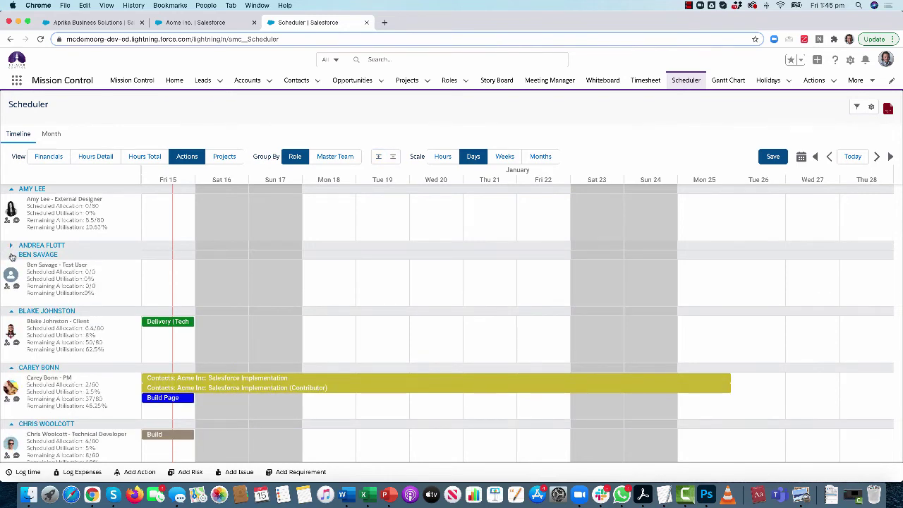
click(11, 255)
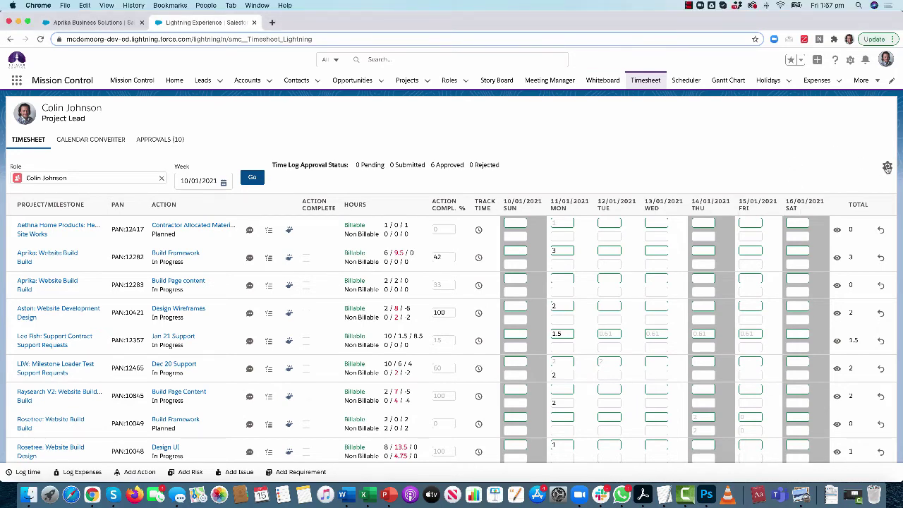
- Set the timesheet's timeframe to 1 Month, save the settings, and look across the whole month's day columns
click(888, 168)
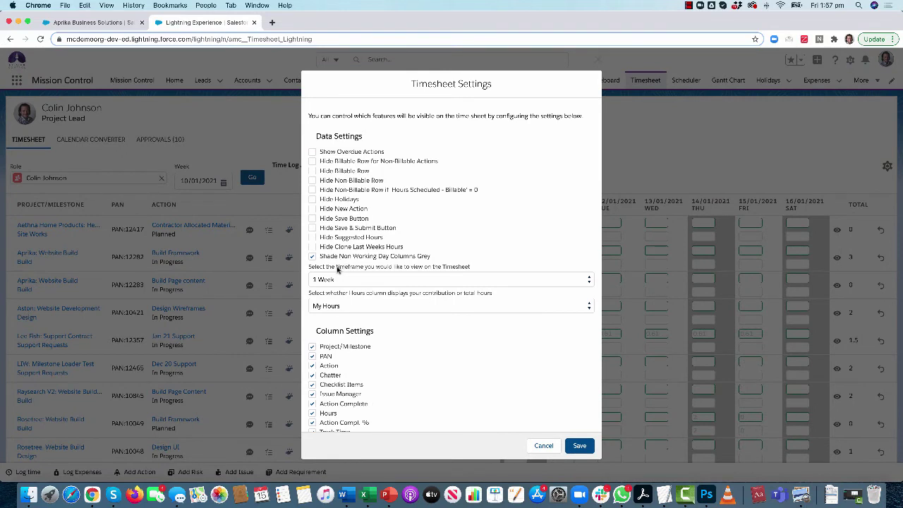
click(346, 282)
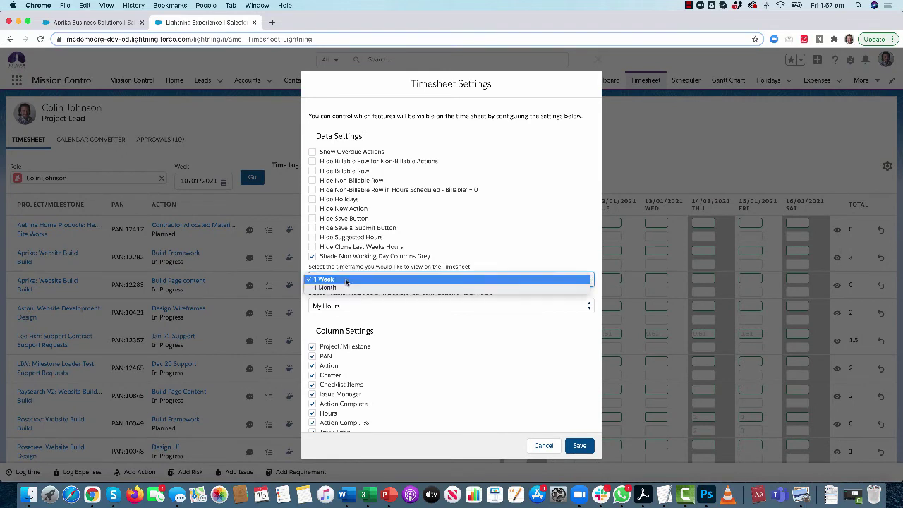
click(345, 288)
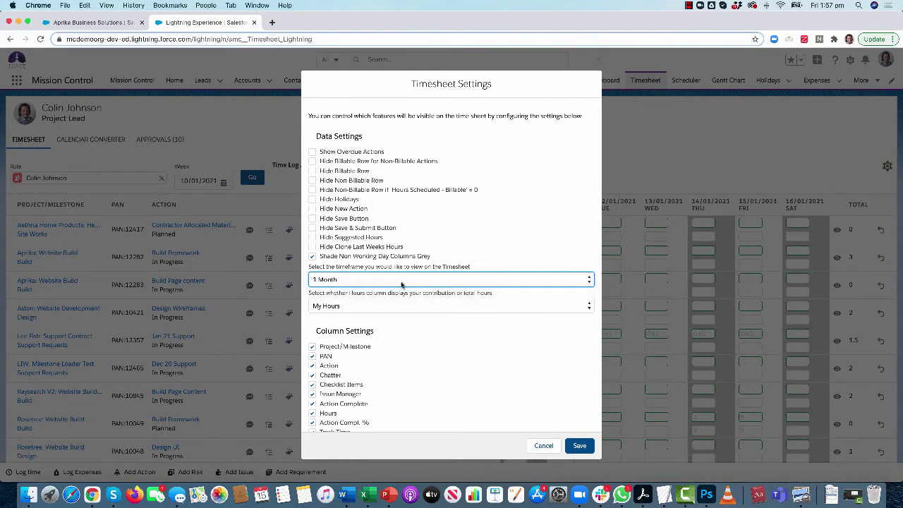
click(577, 446)
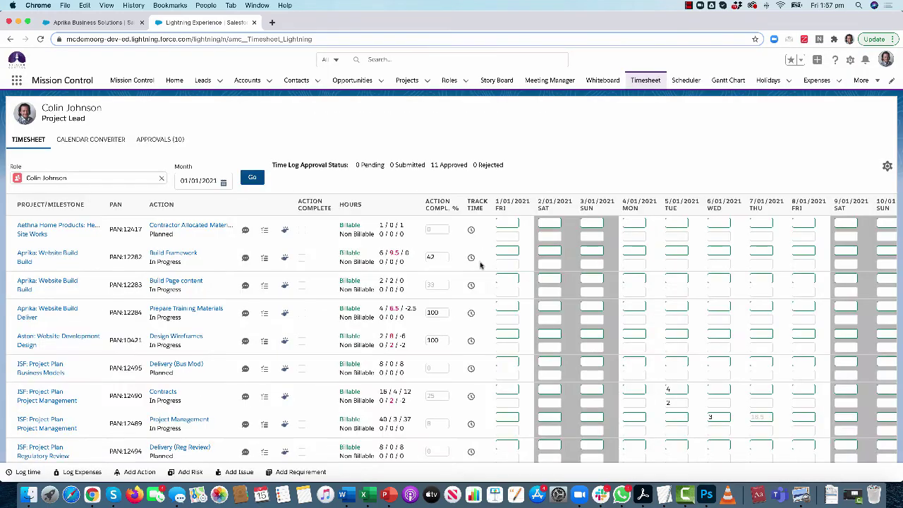
scroll(494, 263, right, 10)
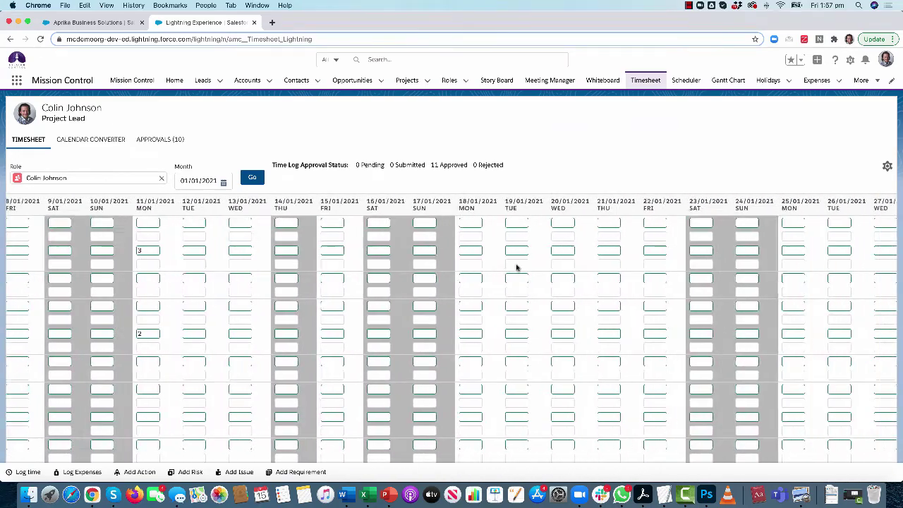
scroll(516, 263, right, 5)
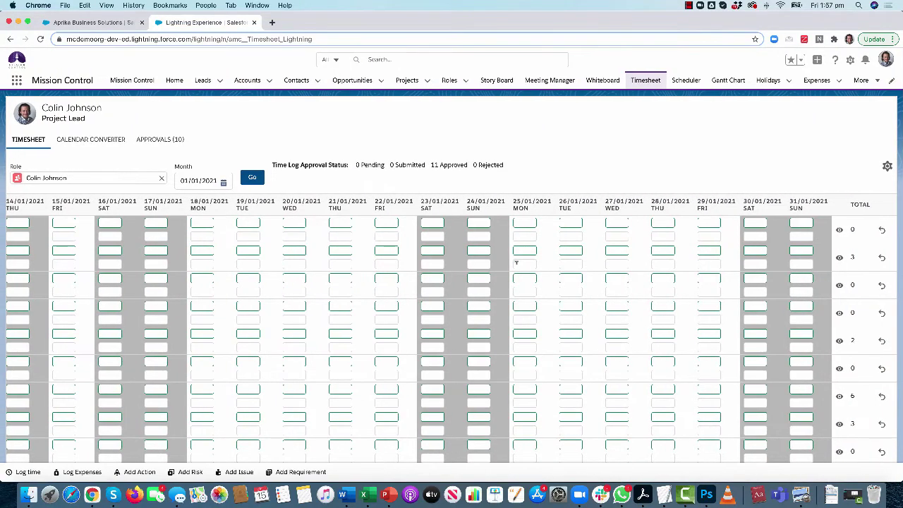
- Set the timesheet's timeframe back to 1 Week, save the settings, and reload the timesheet
click(887, 167)
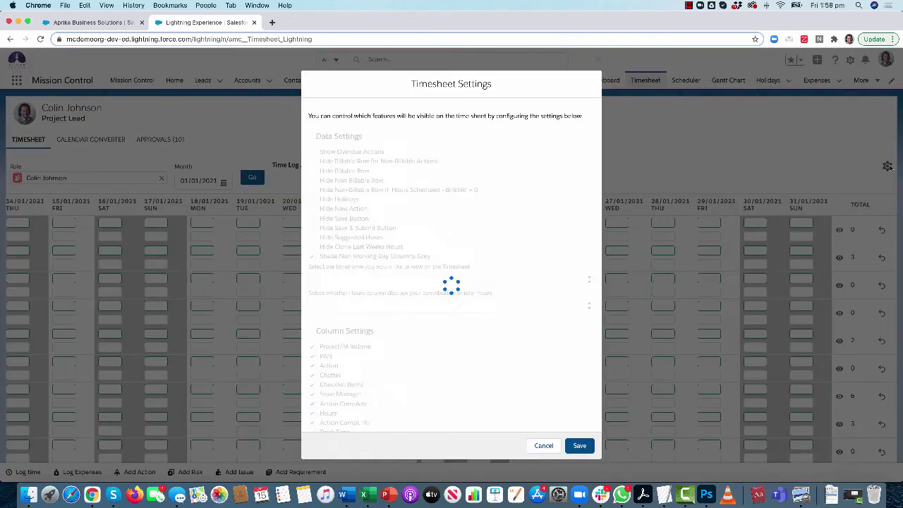
click(319, 280)
click(322, 272)
click(579, 446)
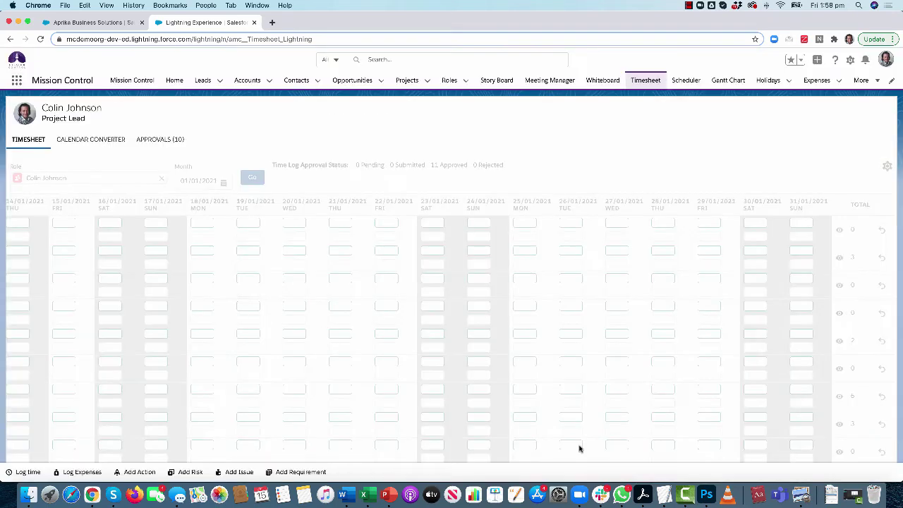
click(646, 81)
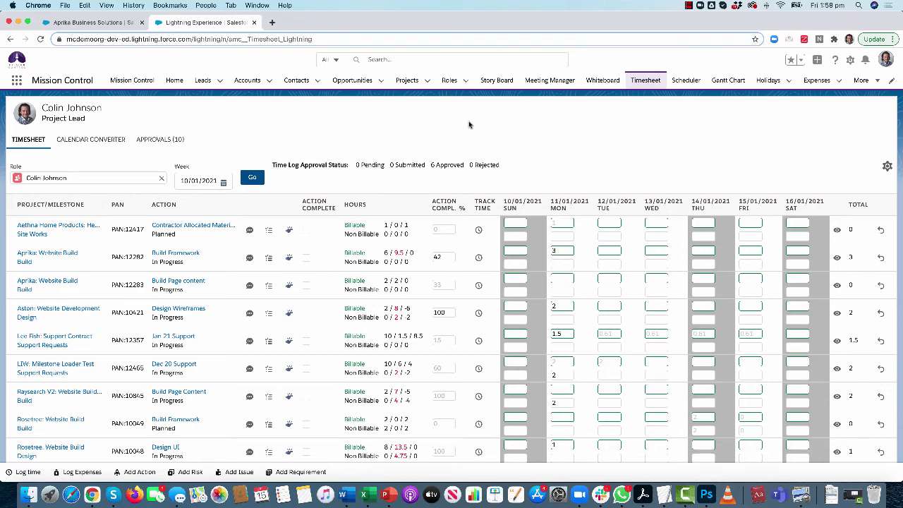
- Review the timesheet settings without changing them, and examine the weekly timesheet down to its totals and save and clone options
click(887, 168)
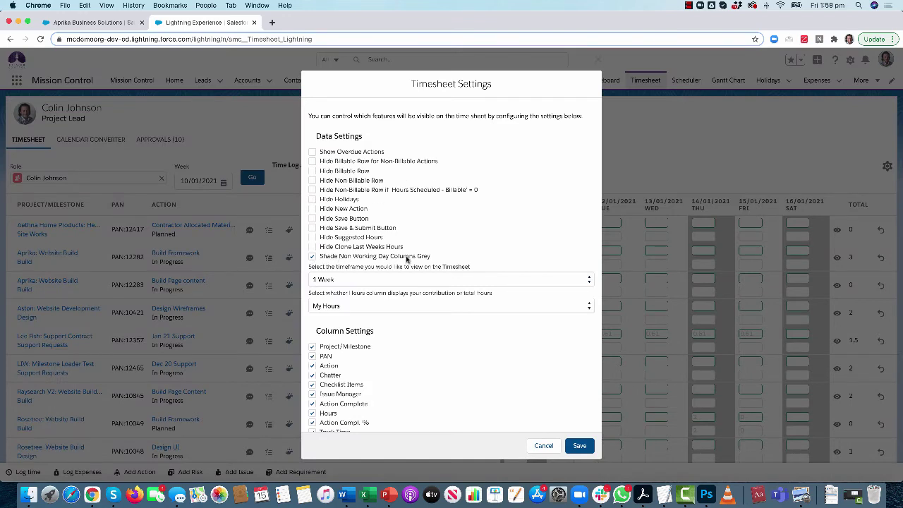
click(597, 65)
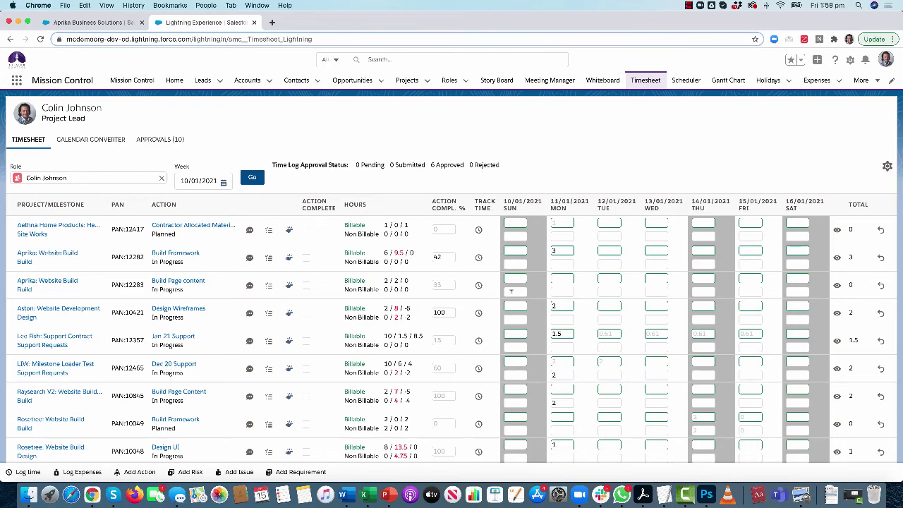
scroll(511, 290, down, 3)
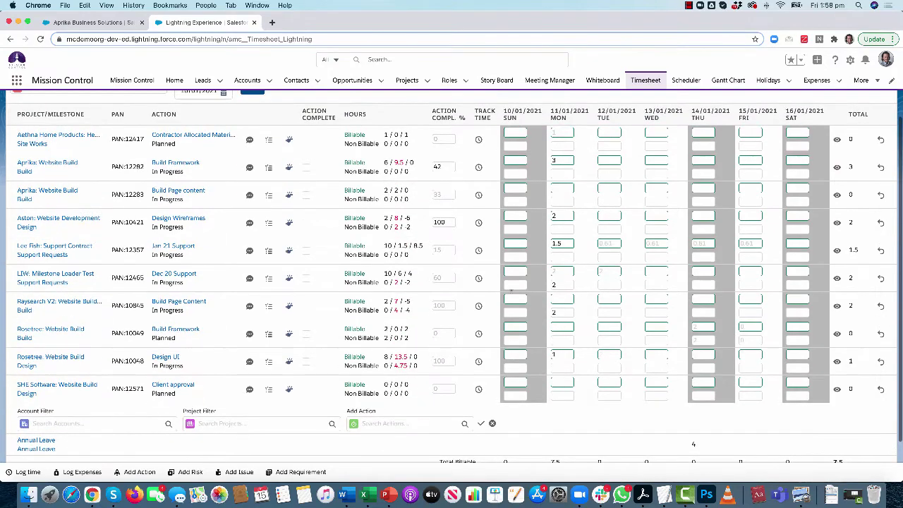
scroll(513, 295, up, 1)
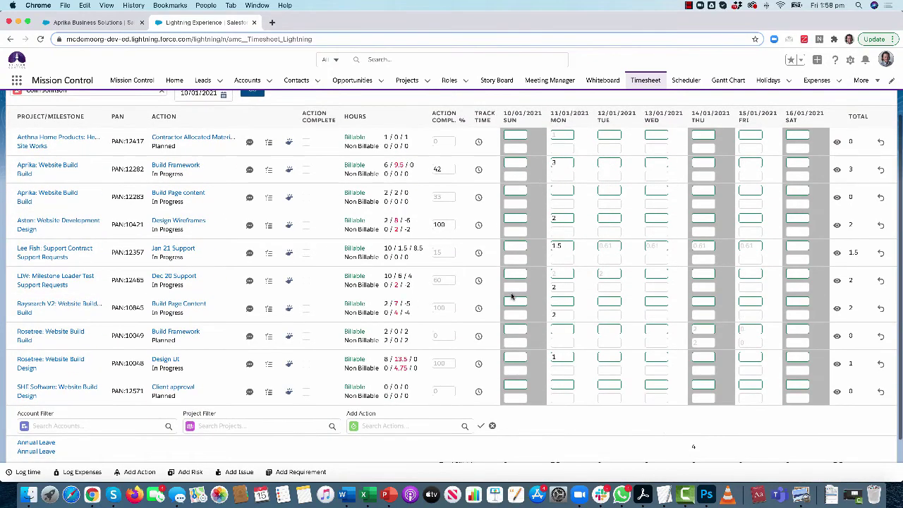
scroll(512, 297, up, 3)
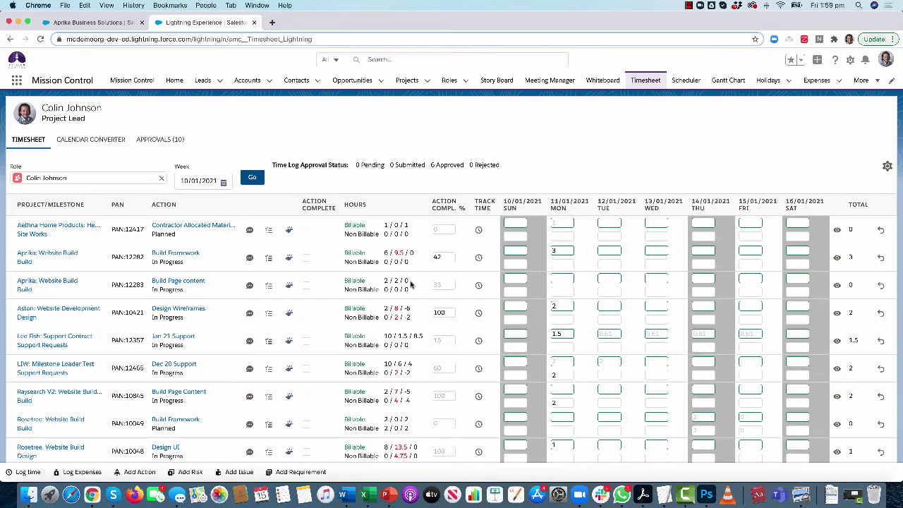
scroll(411, 284, down, 3)
scroll(412, 283, down, 2)
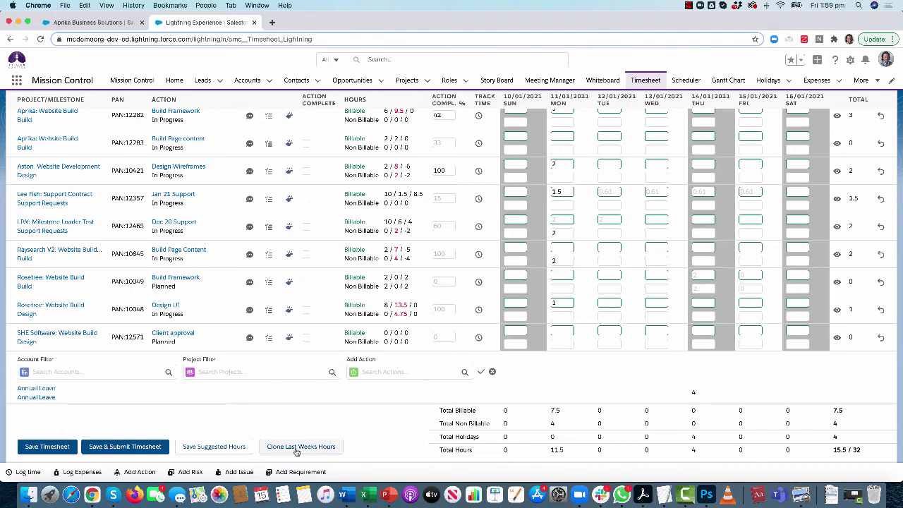
- Check the Hide Clone Last Weeks Hours option in the timesheet settings, and leave the settings without saving
scroll(631, 374, up, 5)
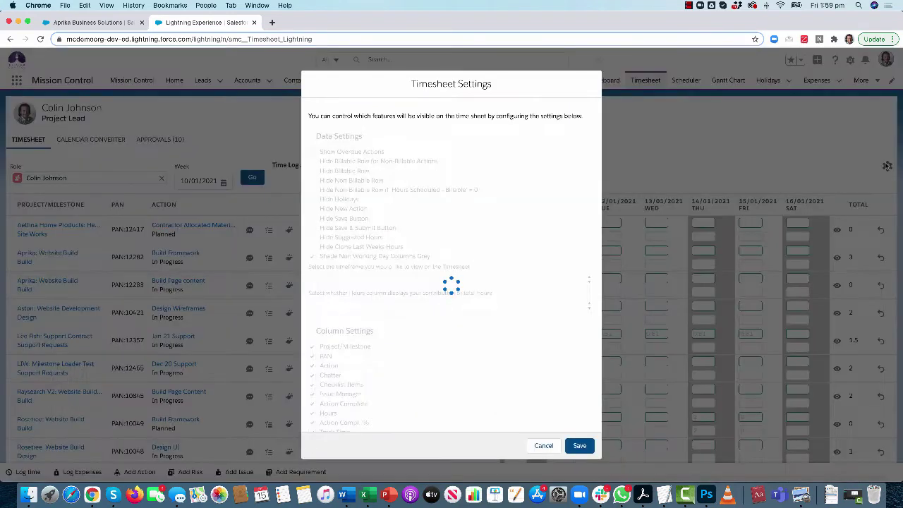
click(888, 167)
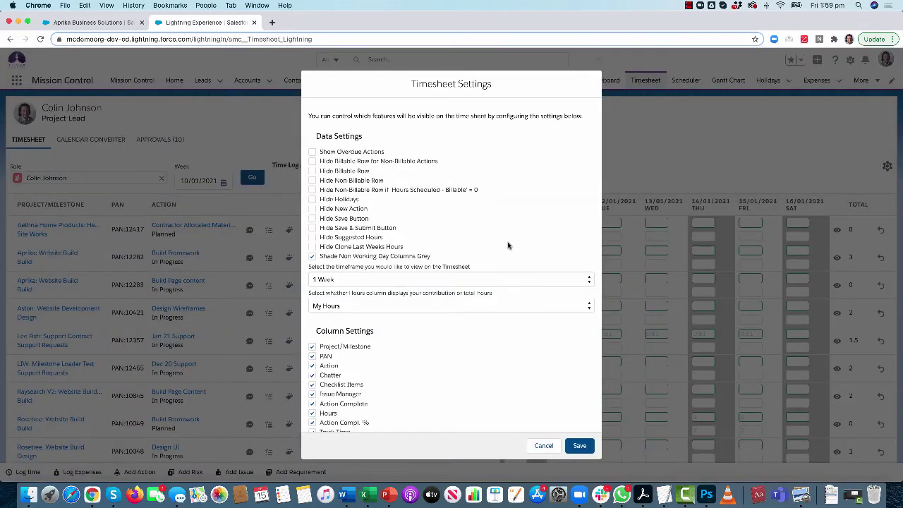
click(312, 247)
click(598, 61)
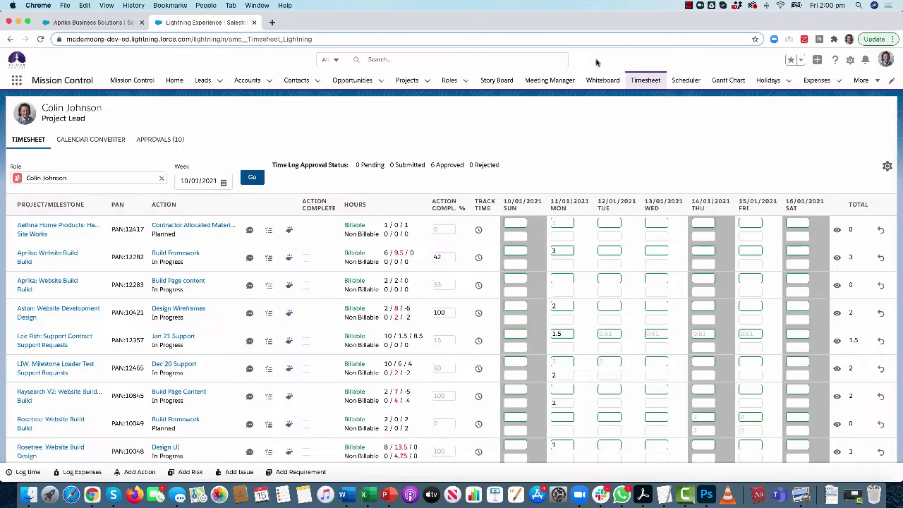
- Clone last week's hours into the timesheet, check the draft time logs, and save them
scroll(463, 203, down, 5)
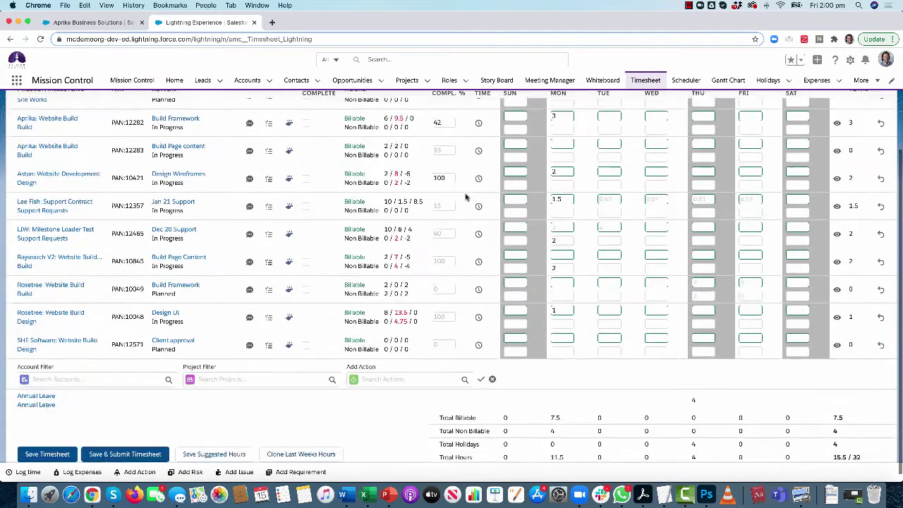
click(290, 446)
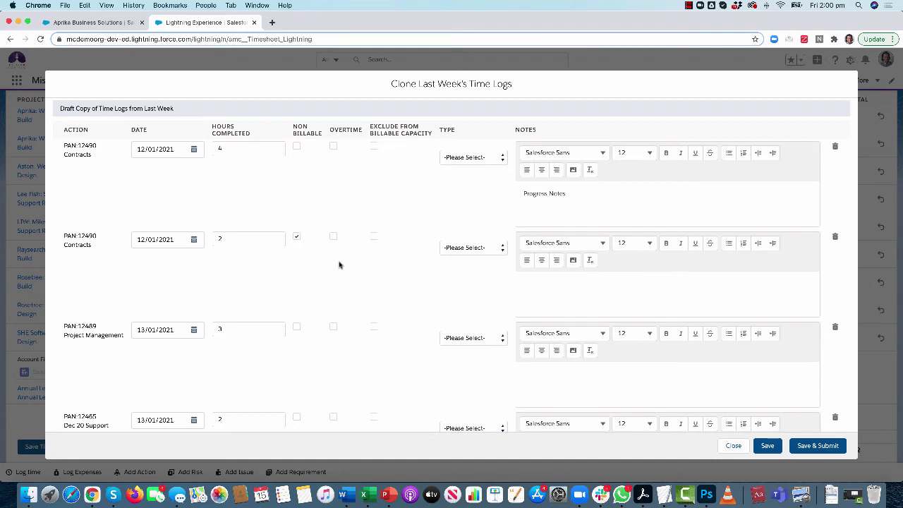
scroll(339, 264, down, 5)
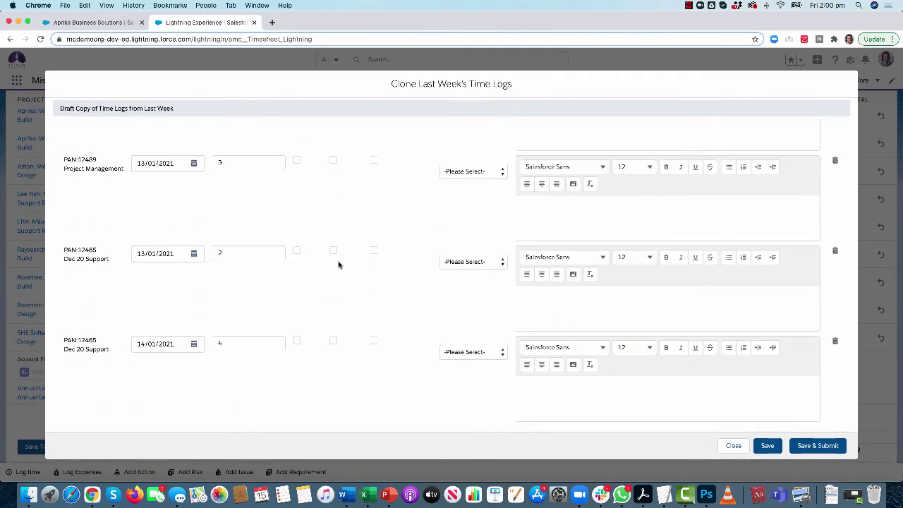
scroll(338, 265, up, 5)
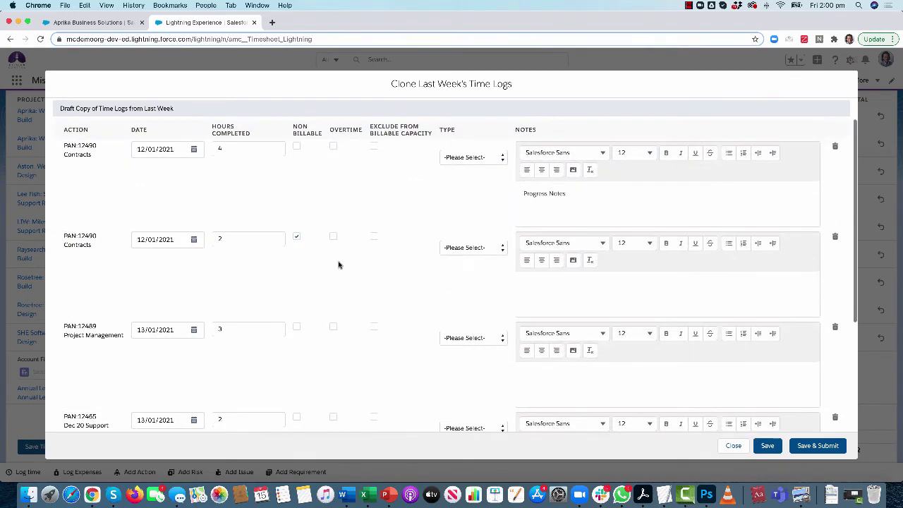
click(766, 446)
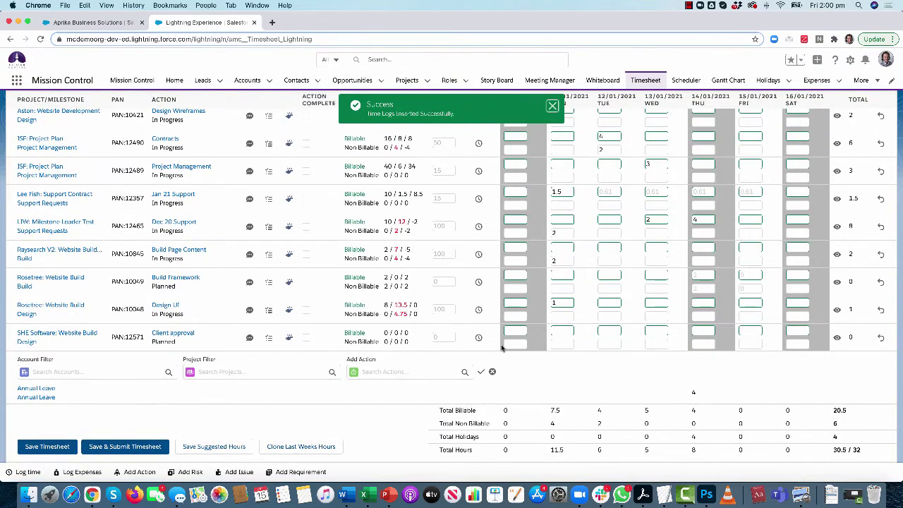
- Enable Hide Non-Billable Row if 'Hours Scheduled - Billable' = 0 for the timesheet, save, and reopen the settings to view the hours column choices
scroll(736, 204, up, 5)
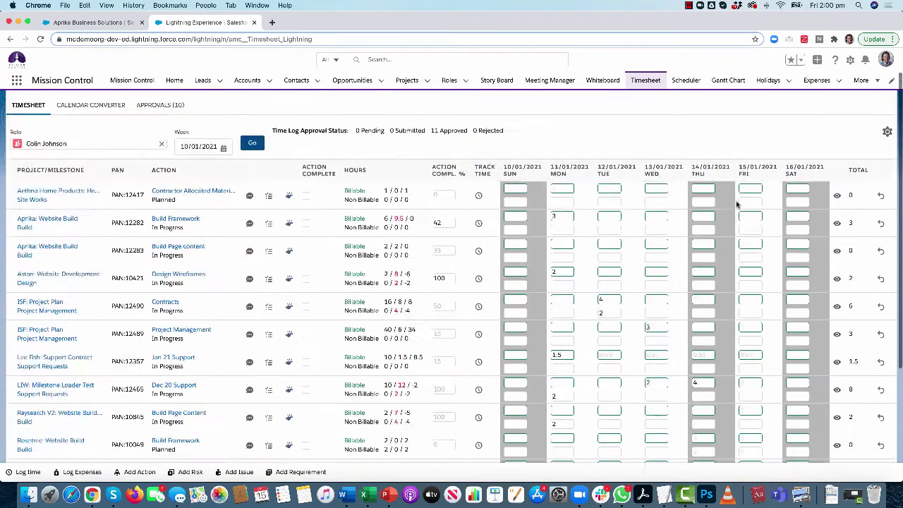
scroll(736, 205, up, 2)
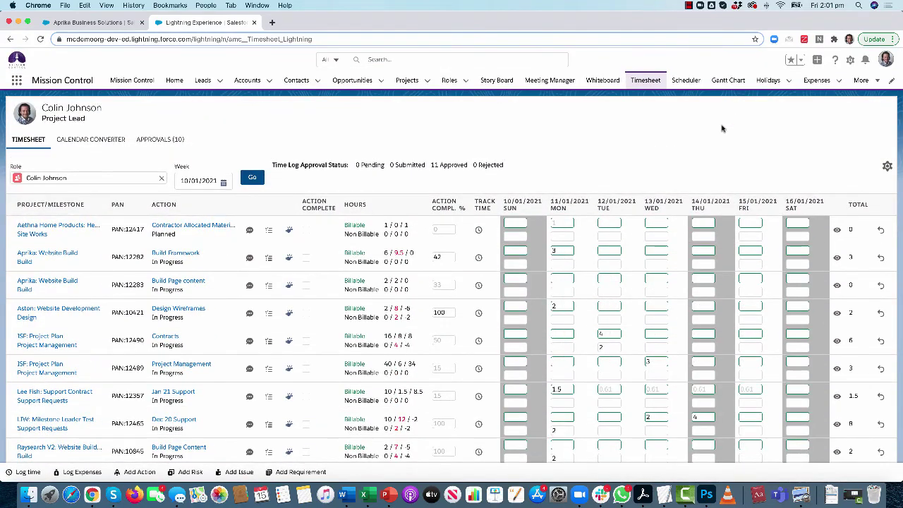
click(887, 167)
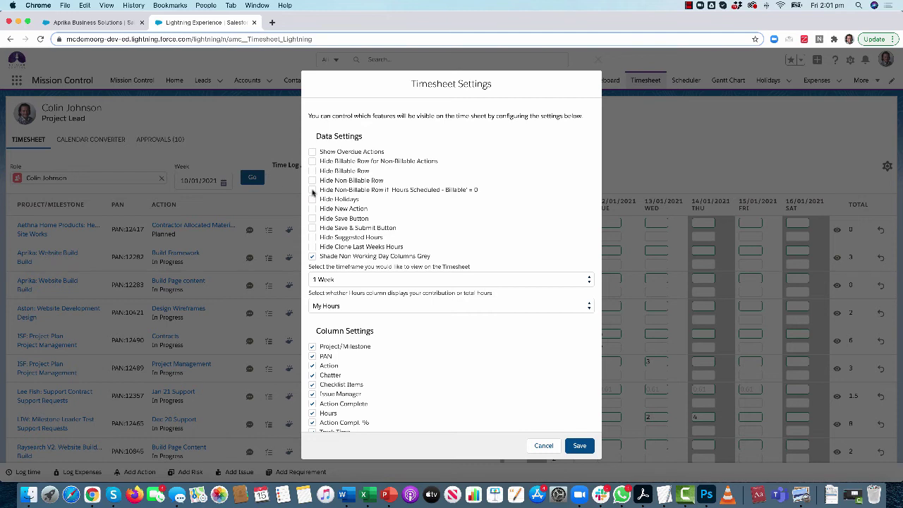
click(313, 190)
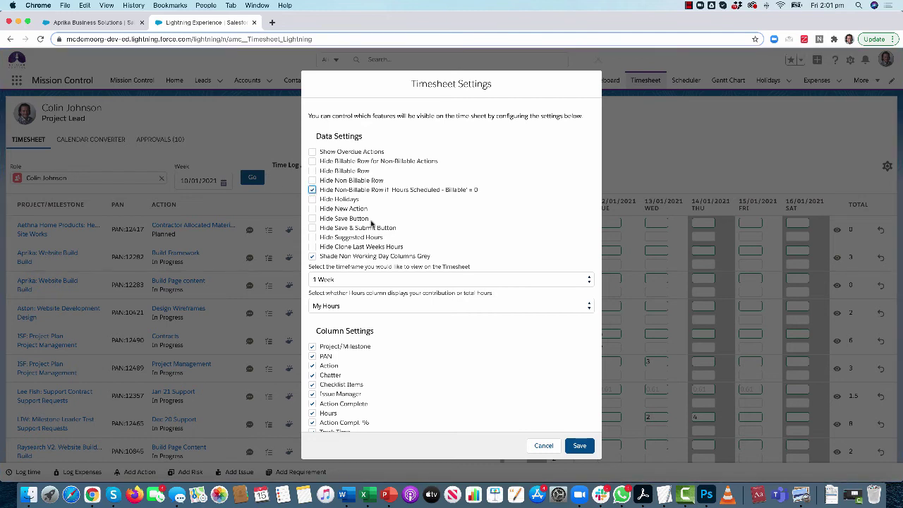
click(580, 446)
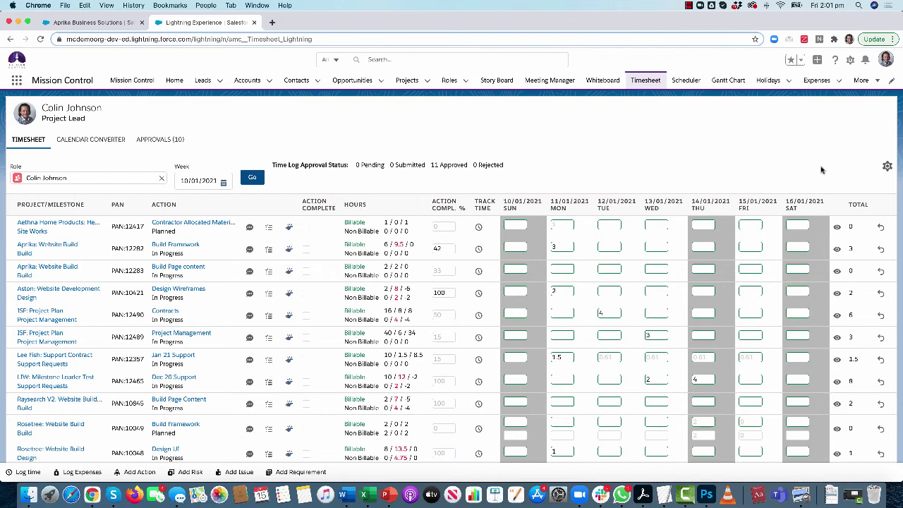
click(888, 167)
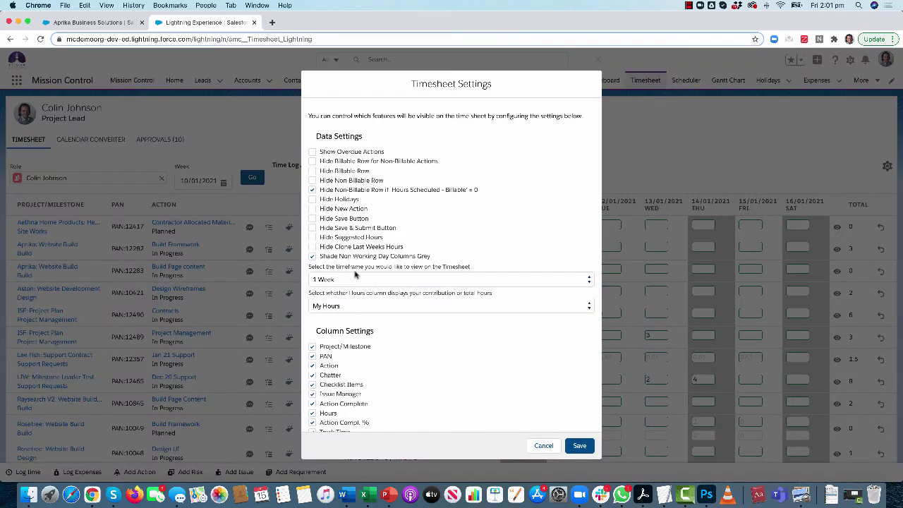
click(335, 305)
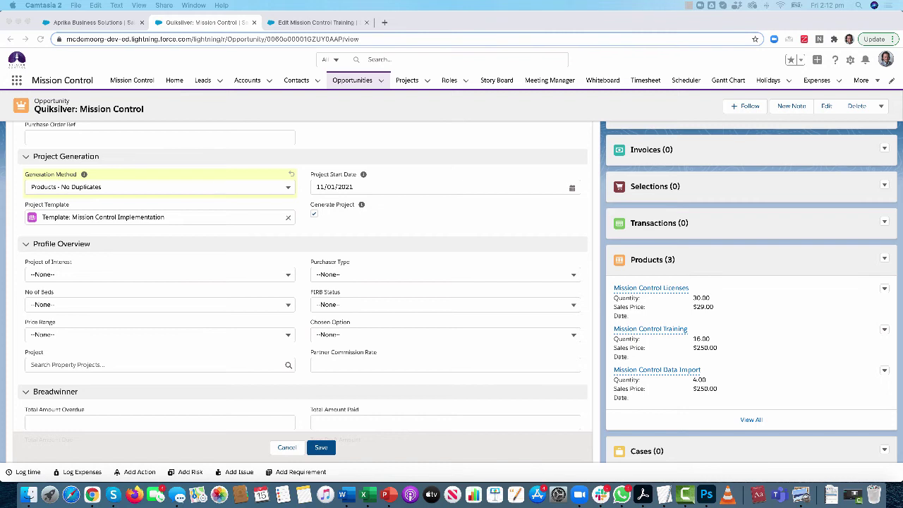
- View the opportunity's Generation Method options and the Project Unit options of the Mission Control Training product
click(119, 188)
click(118, 187)
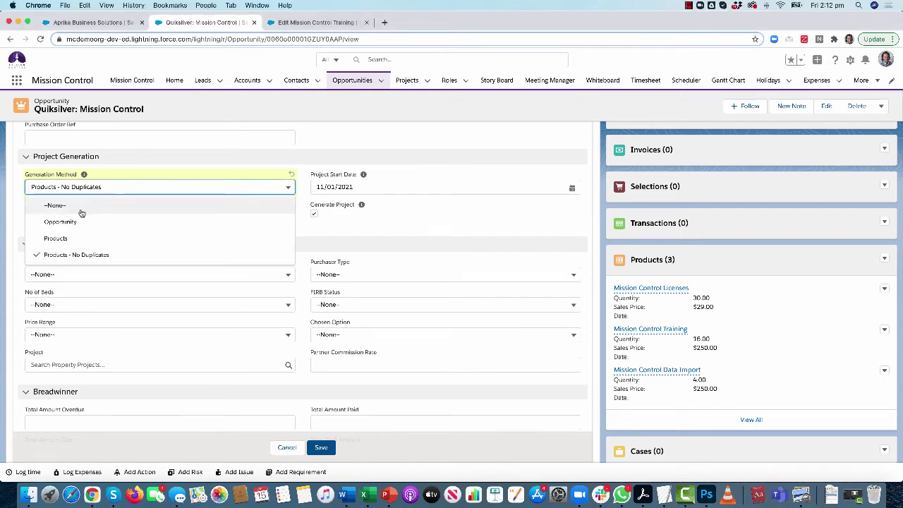
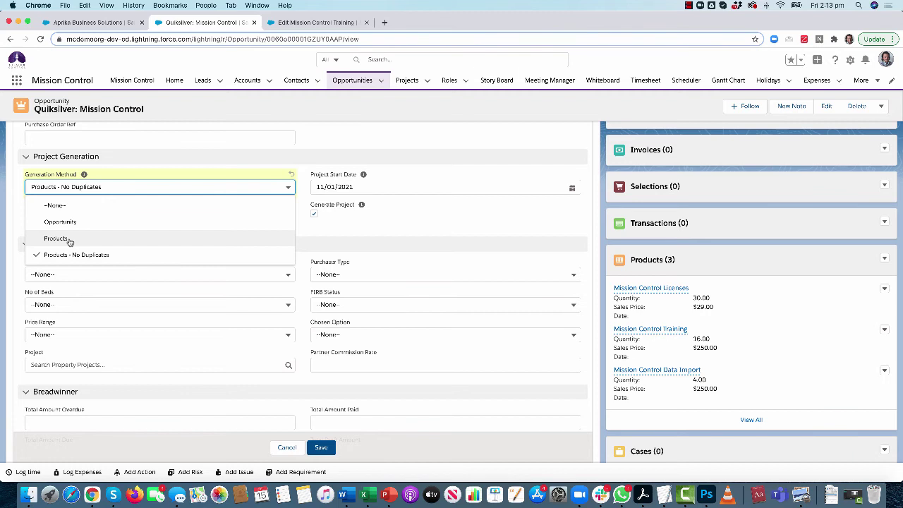
click(310, 23)
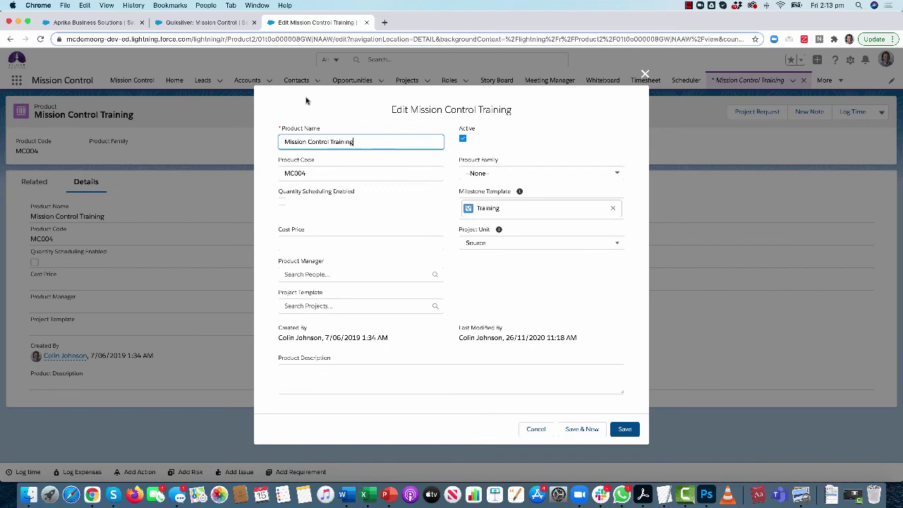
click(490, 242)
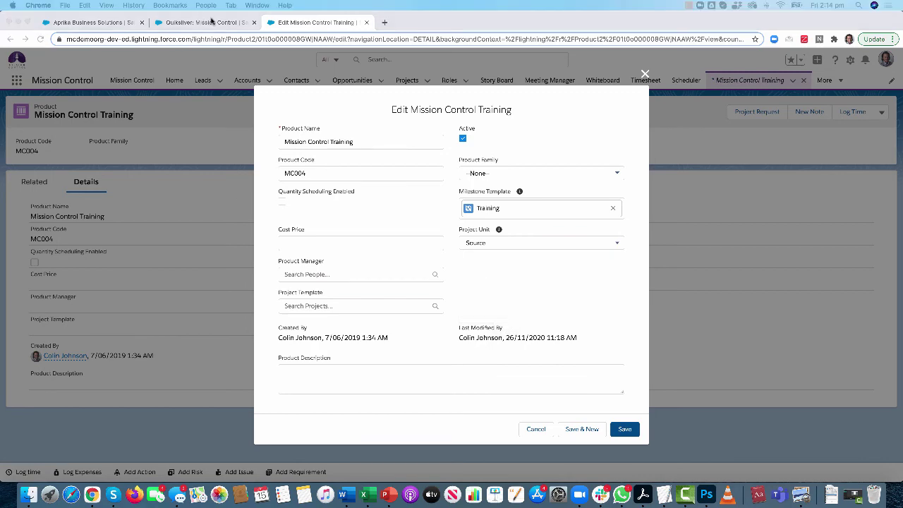
- Leave the Quiksilver: Mission Control opportunity for the Mission Control Console, discarding the unsaved changes
click(211, 21)
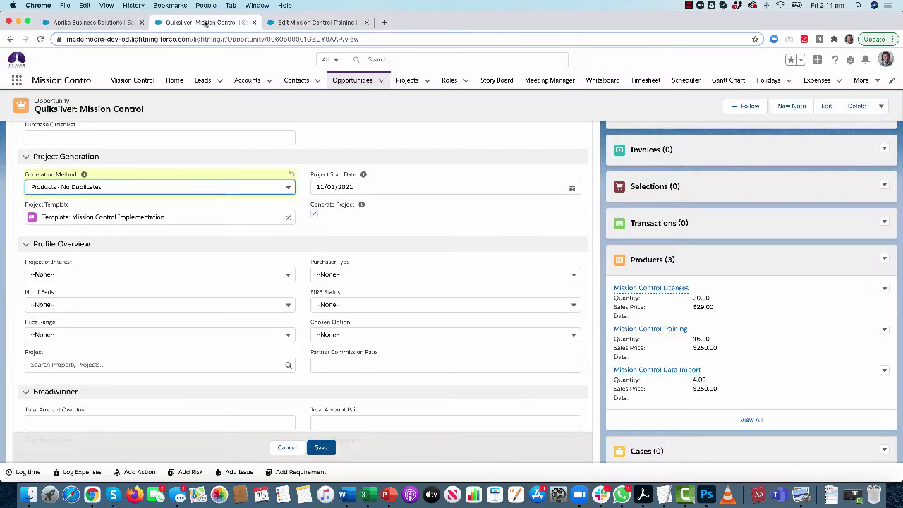
click(134, 80)
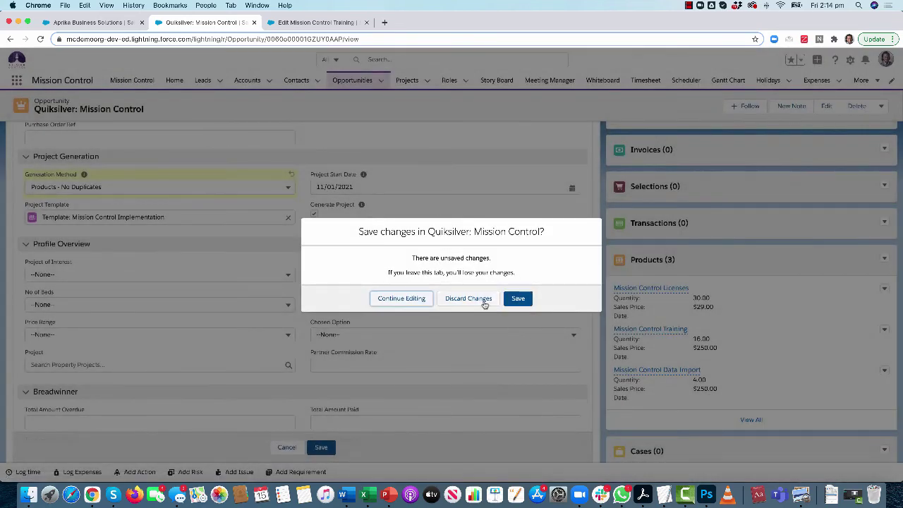
click(468, 299)
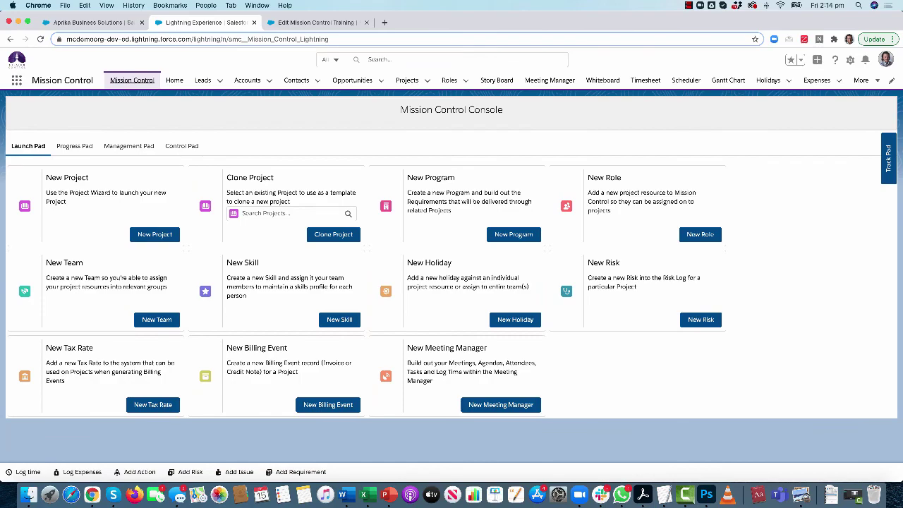
- Try enabling Transfer Cloned Records to Running User in the Control Pad's Project Automation Settings, and clear the option again
click(180, 147)
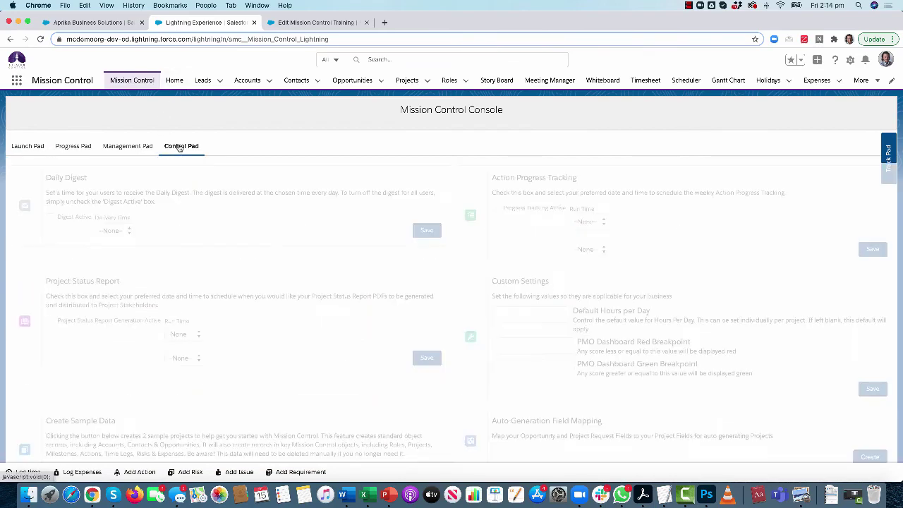
scroll(242, 292, down, 10)
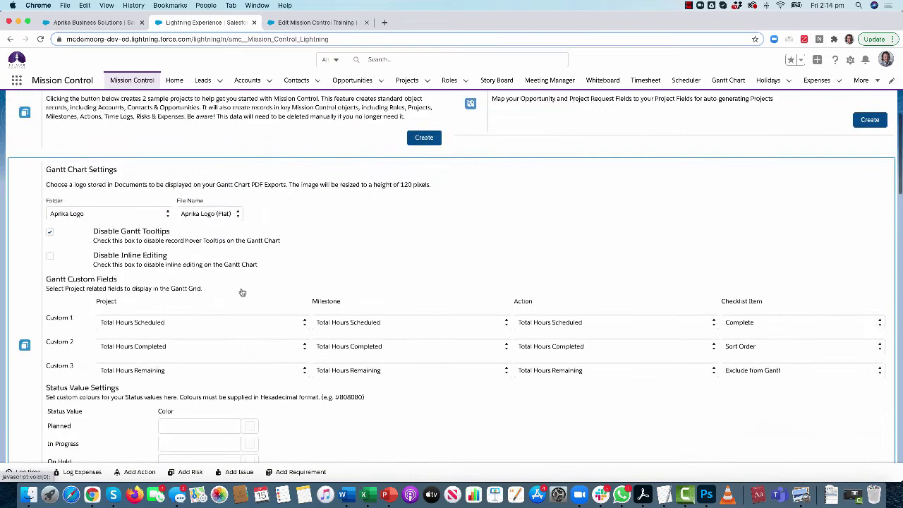
scroll(242, 292, down, 15)
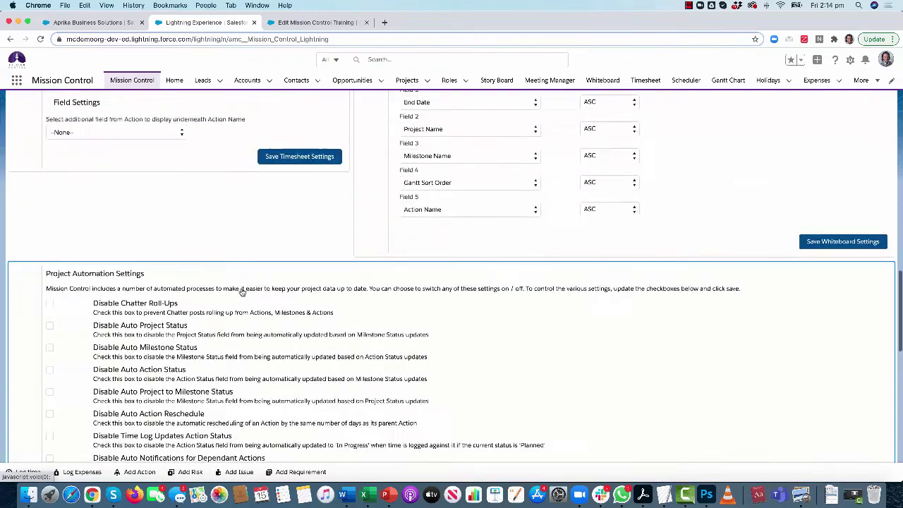
scroll(242, 292, down, 5)
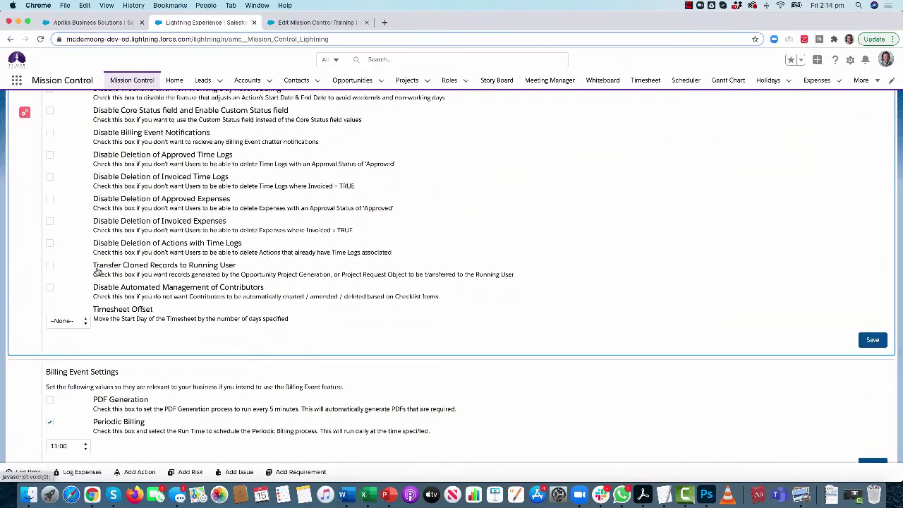
click(49, 266)
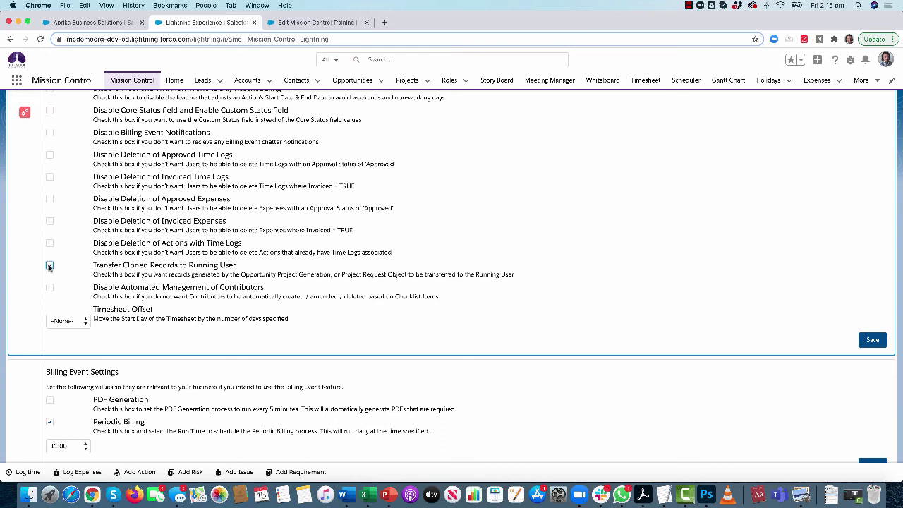
click(50, 266)
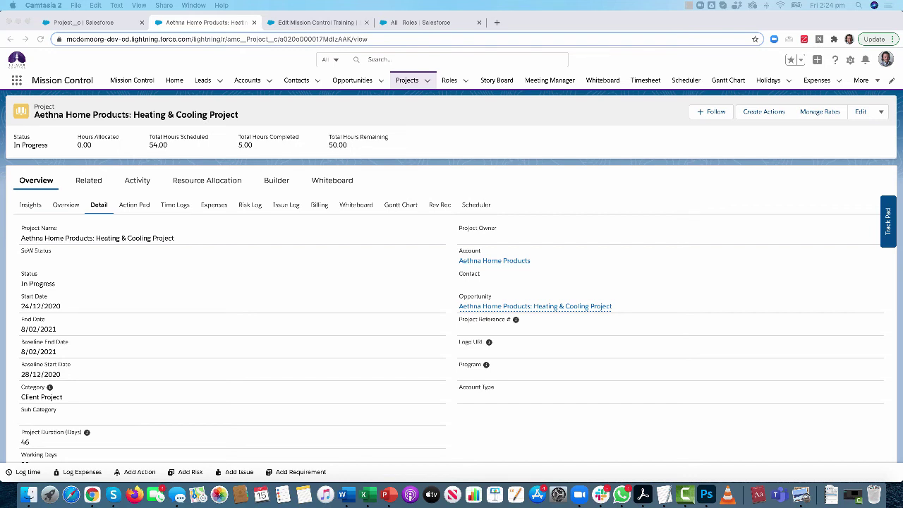
- Open the rates of the Aethna Home Products: Heating & Cooling Project and show the skill-based rates
click(498, 114)
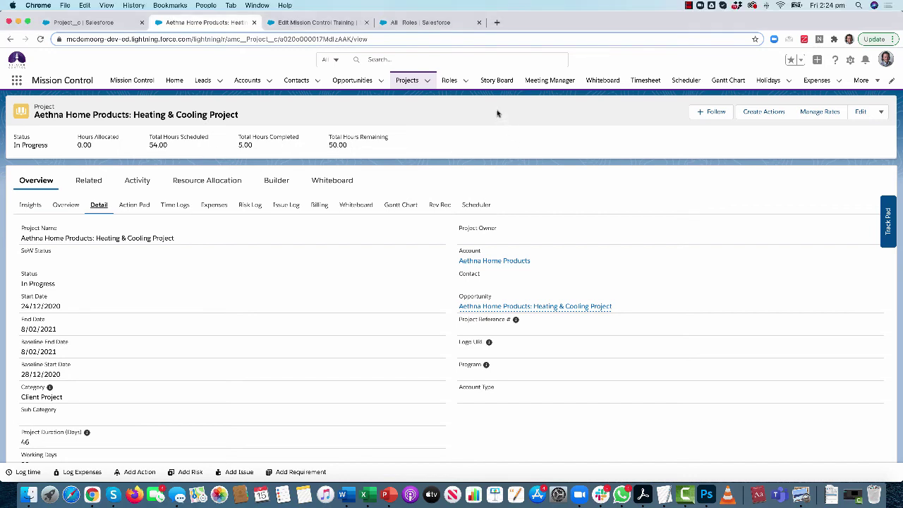
click(819, 113)
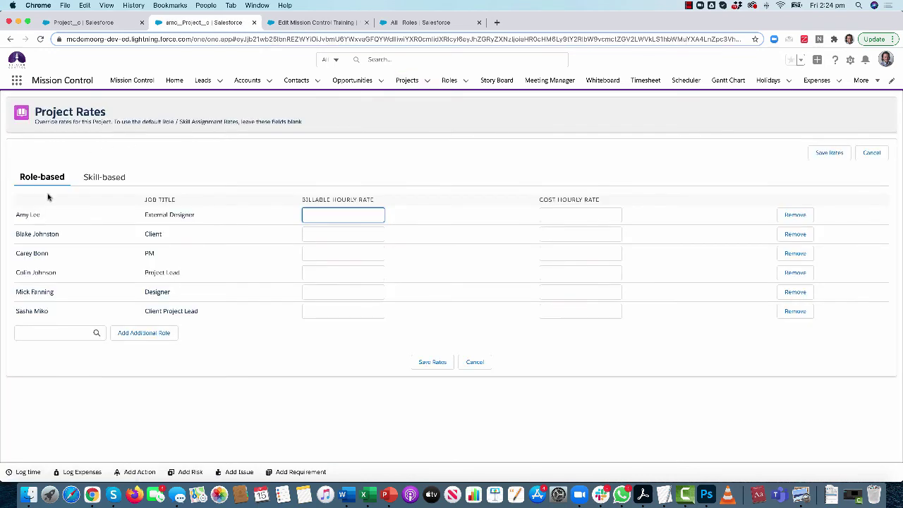
click(106, 182)
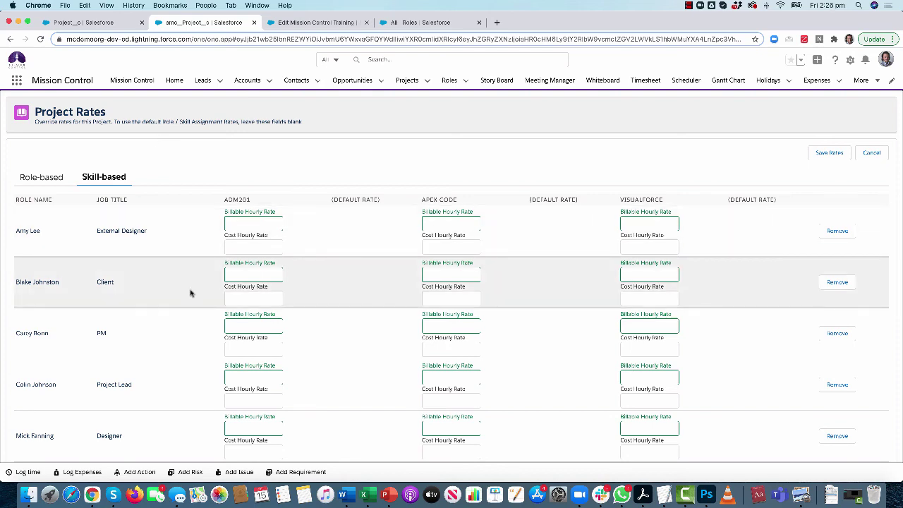
- Set the Project Lead's billable hourly rate for the Apex Code skill to 175
scroll(190, 293, down, 2)
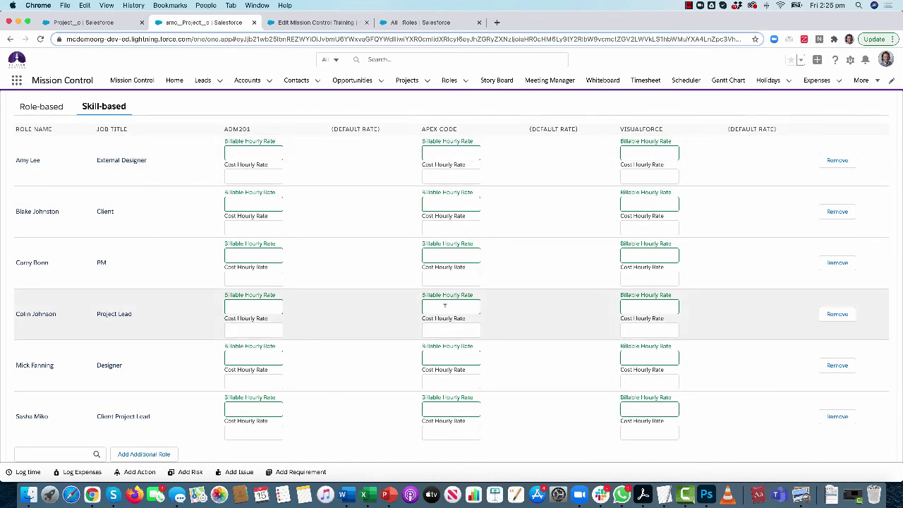
click(445, 306)
text(757)
click(408, 315)
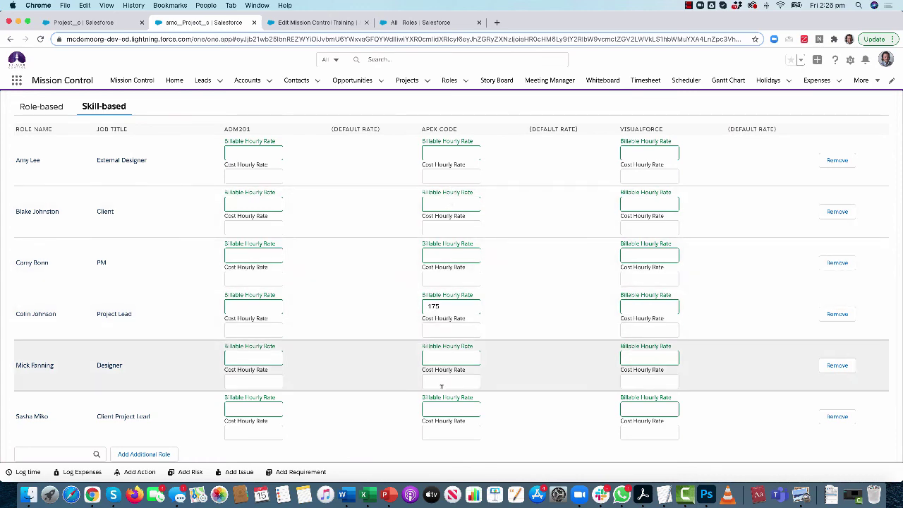
scroll(441, 381, down, 1)
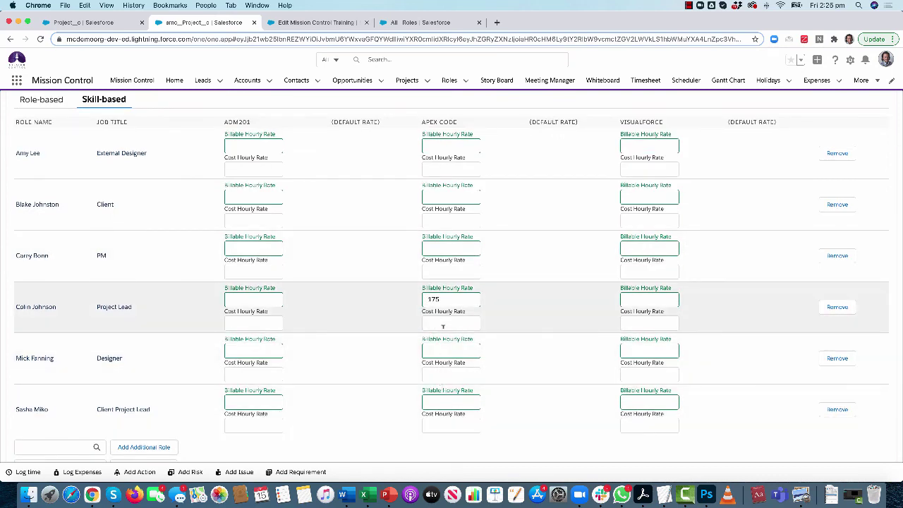
scroll(303, 244, up, 3)
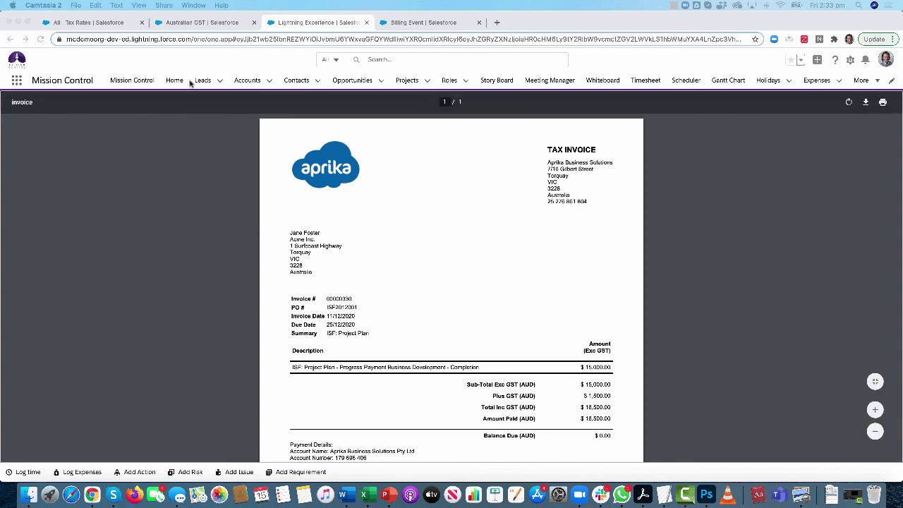
- Compare the Australian GST tax rate's PDF template fields with the invoice PDF, highlighting the invoice's Summary line
click(191, 24)
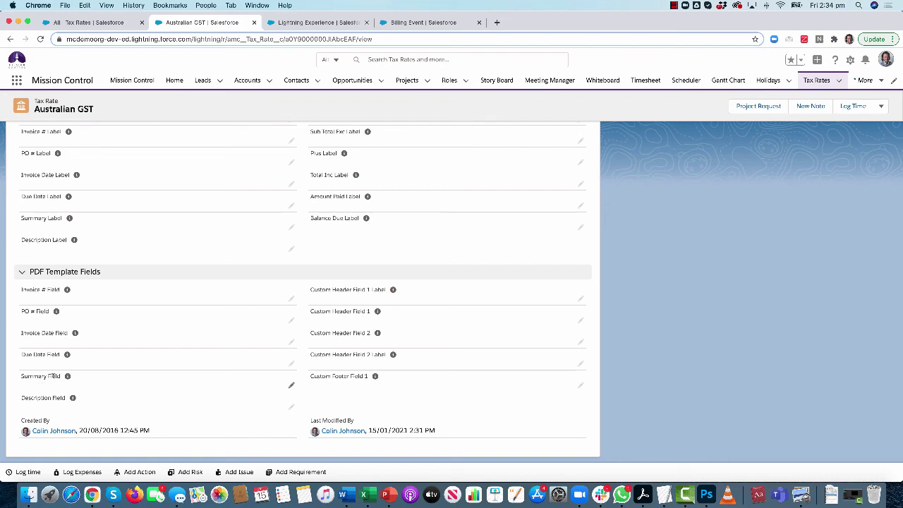
click(331, 23)
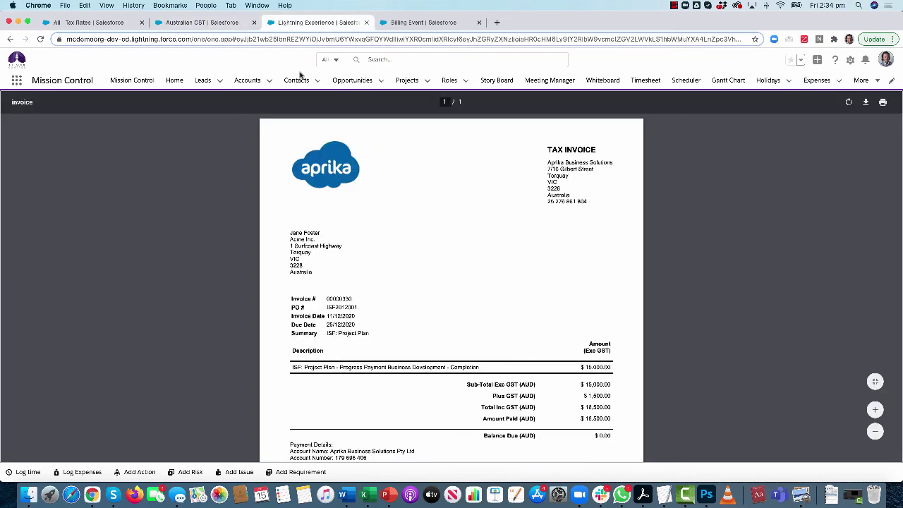
drag(291, 332, 369, 332)
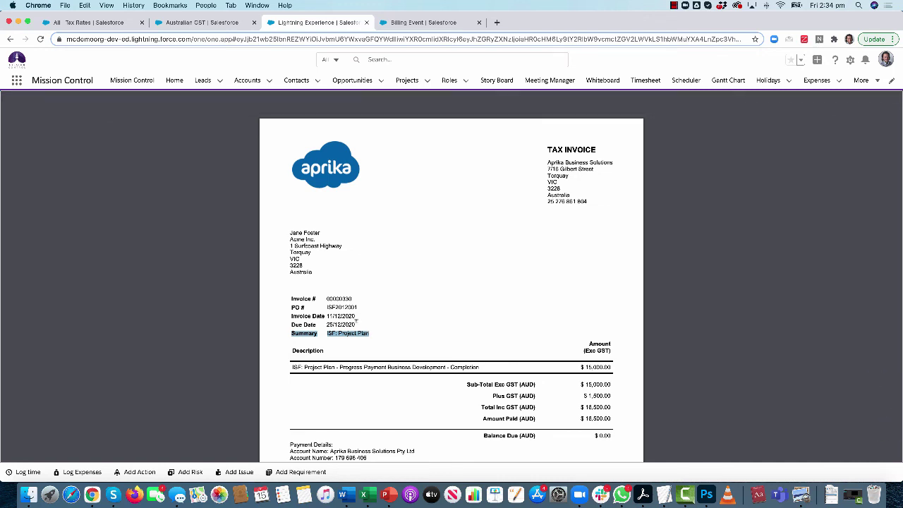
click(357, 321)
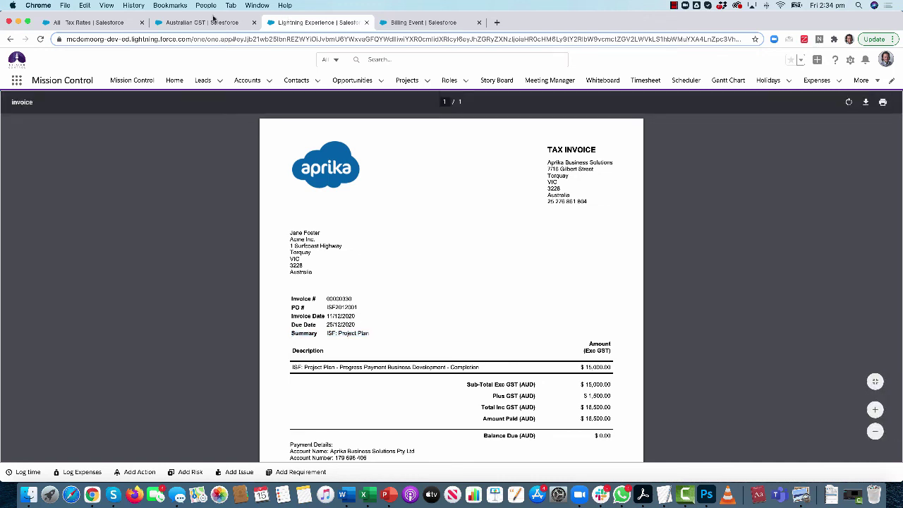
- Set the Summary Field in the Australian GST tax rate's PDF Template Fields to Hidden, save it, and reload the invoice PDF
click(200, 22)
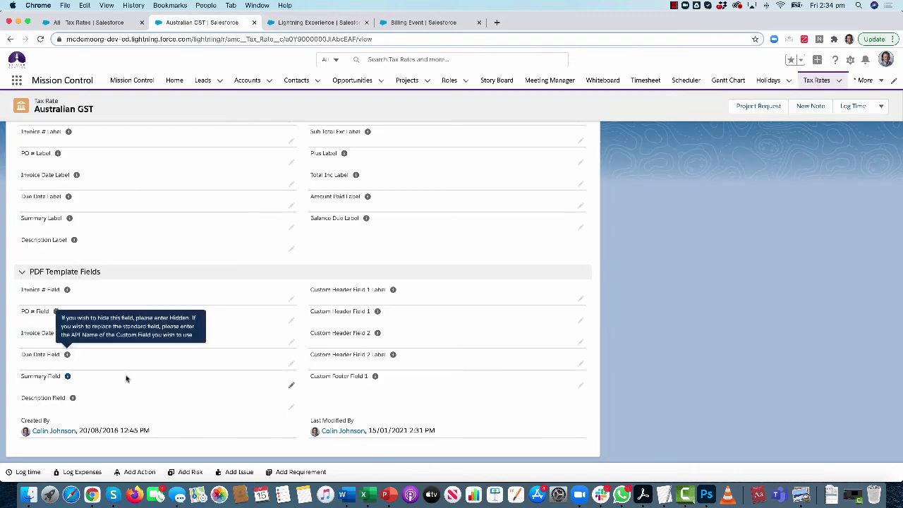
click(291, 385)
text(Hidden)
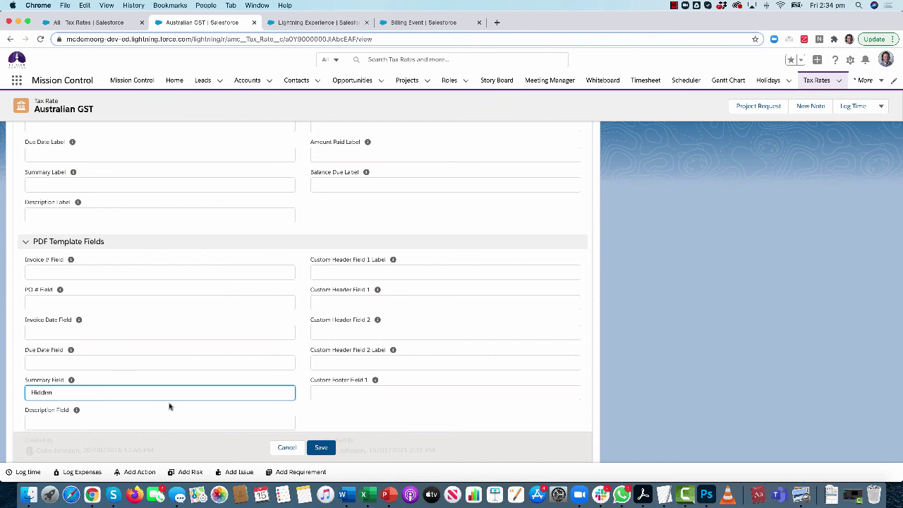
click(321, 448)
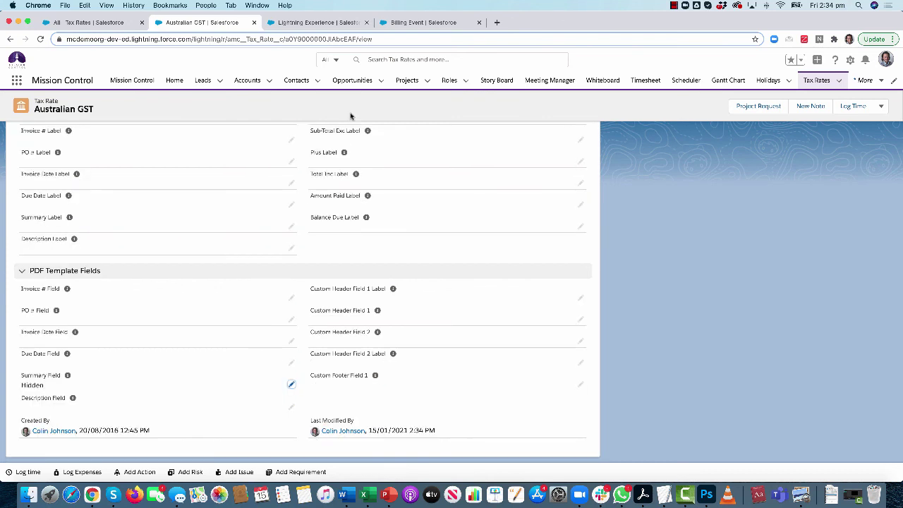
click(304, 23)
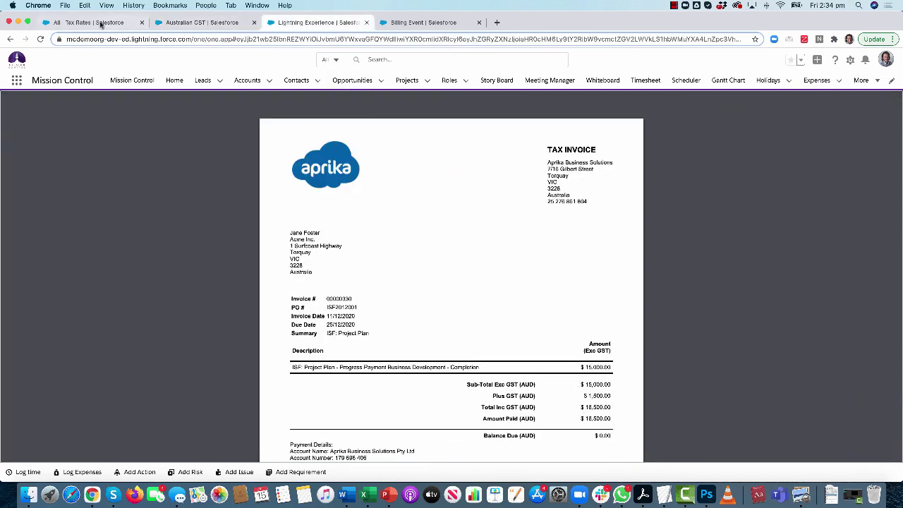
click(41, 40)
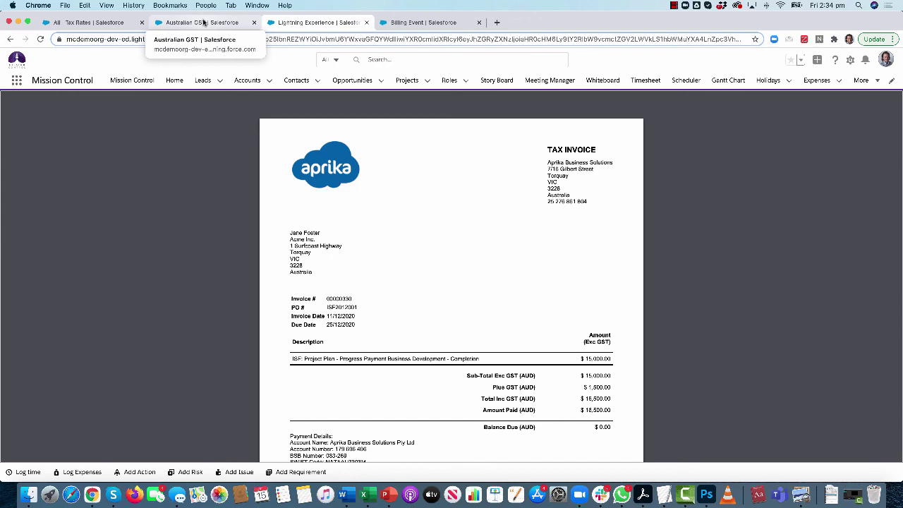
- Replace the Australian GST tax rate's Summary Field value with PO_Ref__c, copied from the Billing Event's PO Ref field, and save
click(203, 23)
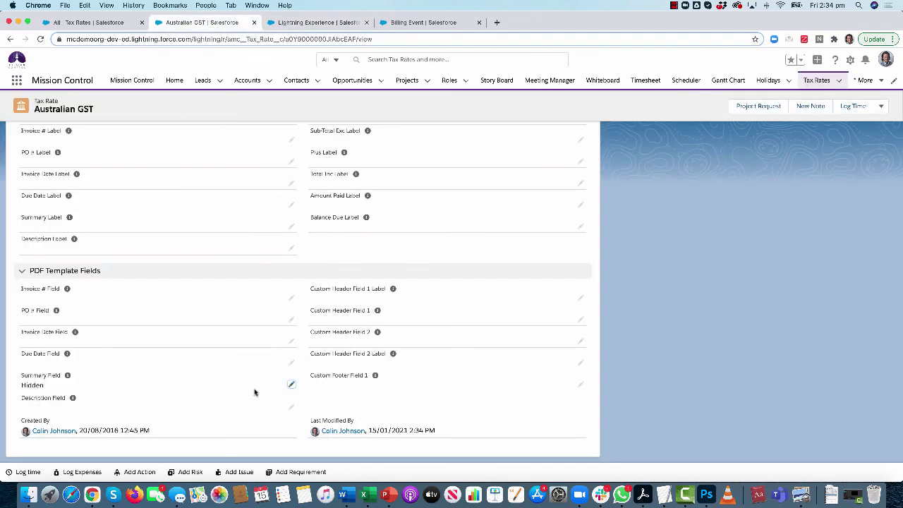
click(289, 385)
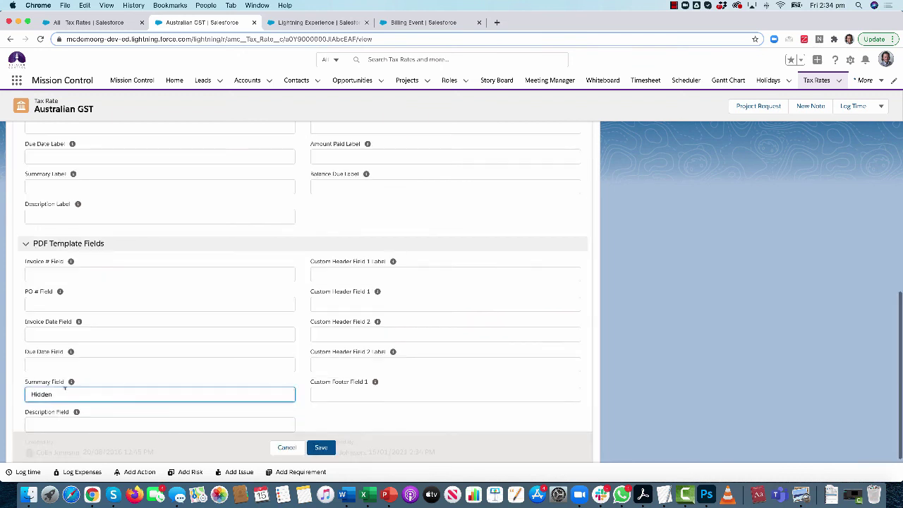
double_click(44, 393)
key(BackSpace)
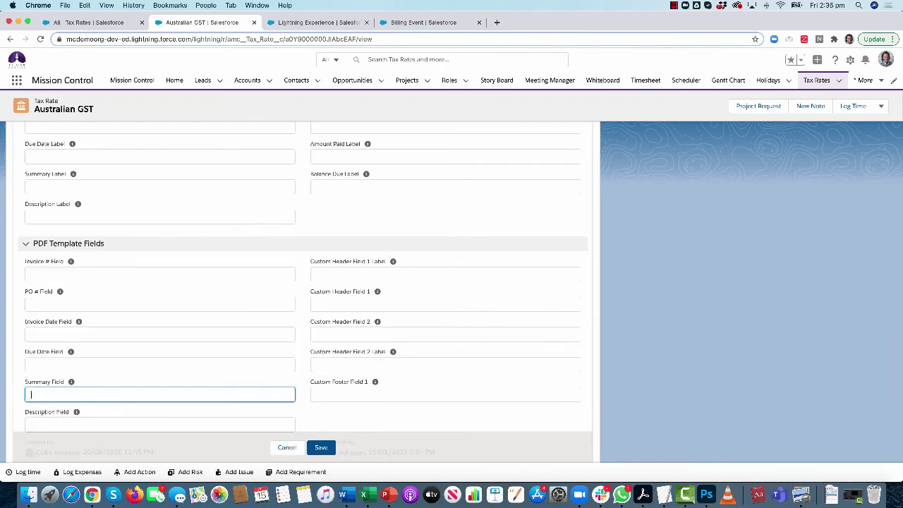
click(420, 27)
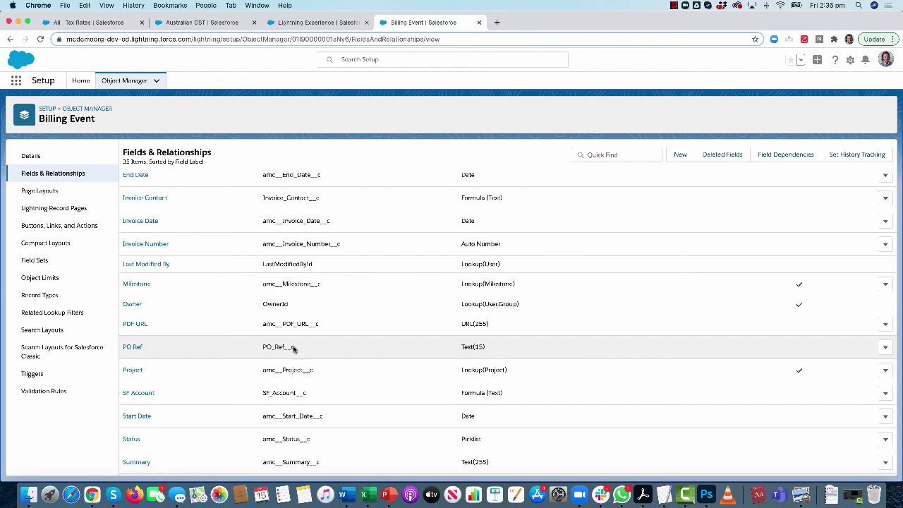
drag(261, 346, 295, 347)
key(super+c)
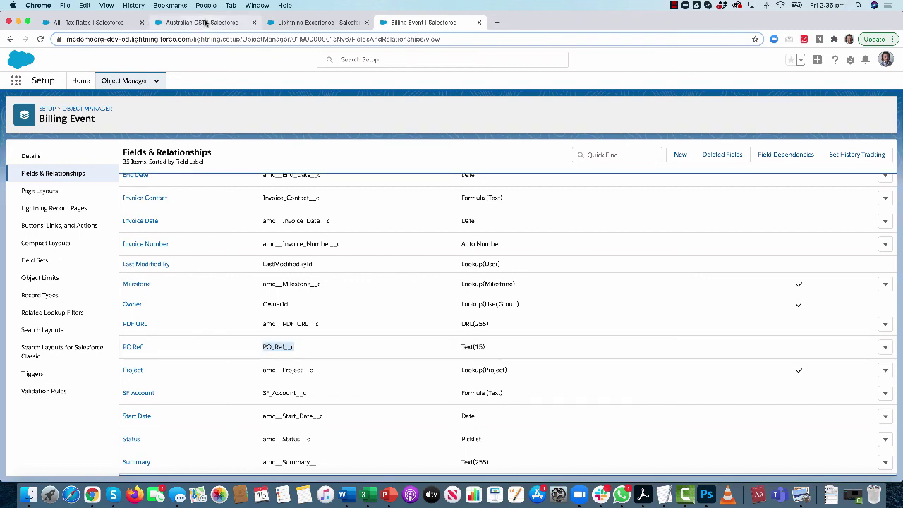
key(super+2)
key(super+v)
click(331, 419)
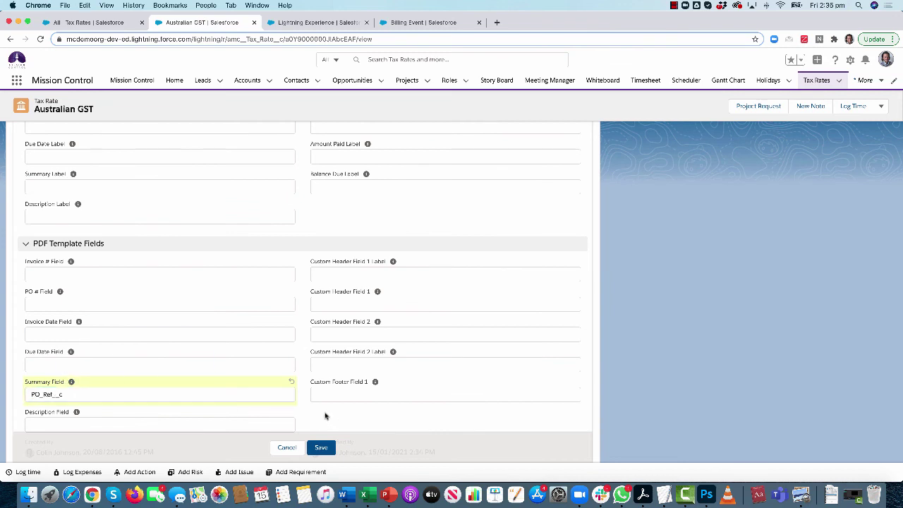
click(320, 448)
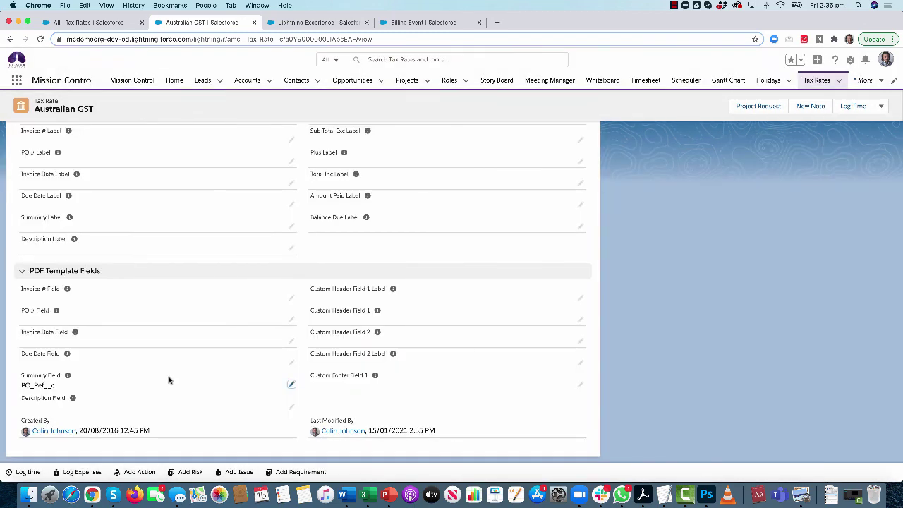
- Examine the invoice PDF alongside the Australian GST tax rate's custom header and footer fields, down to the payment details
click(302, 24)
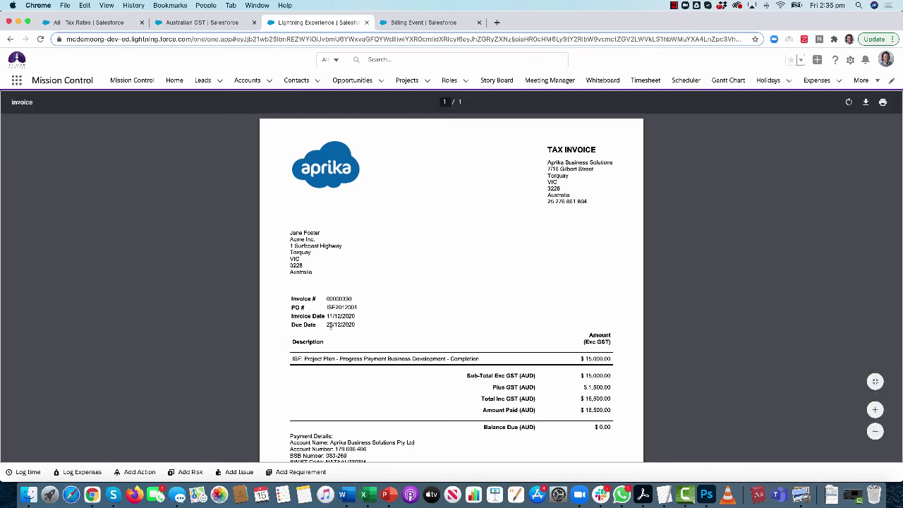
click(192, 23)
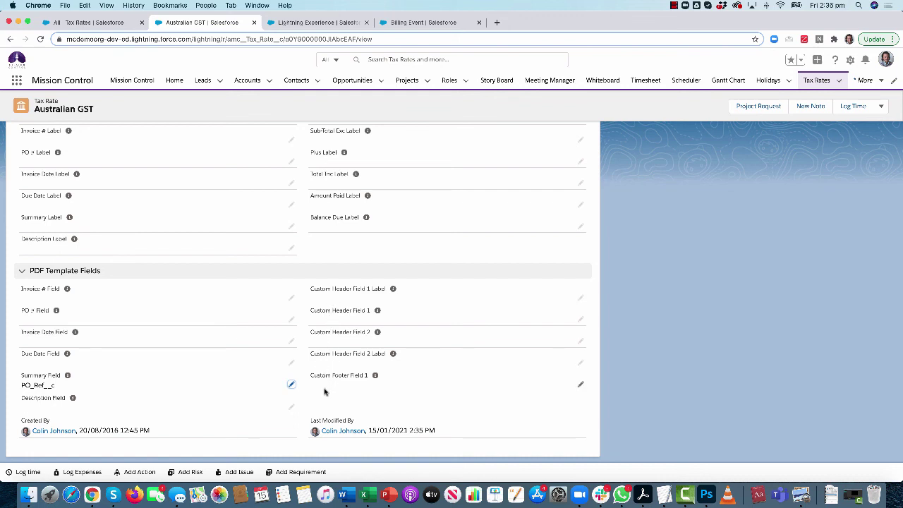
click(321, 23)
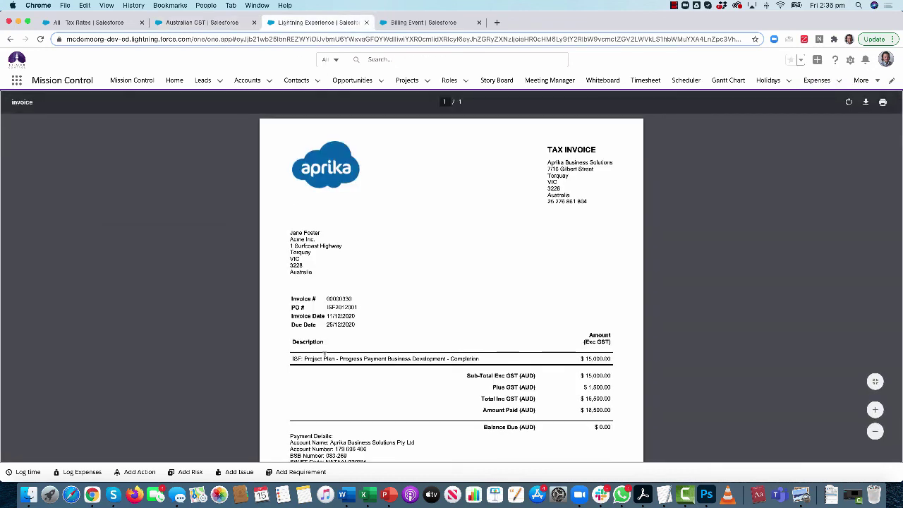
scroll(325, 350, down, 5)
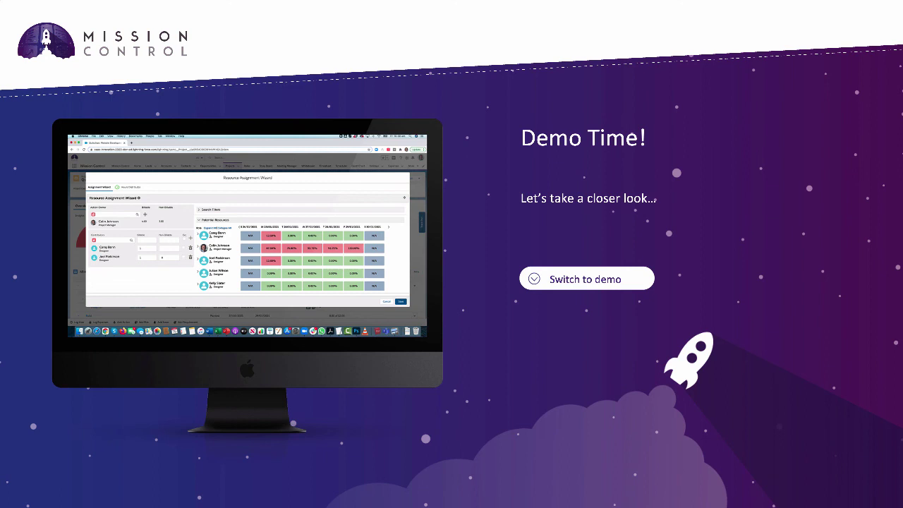
key(Right)
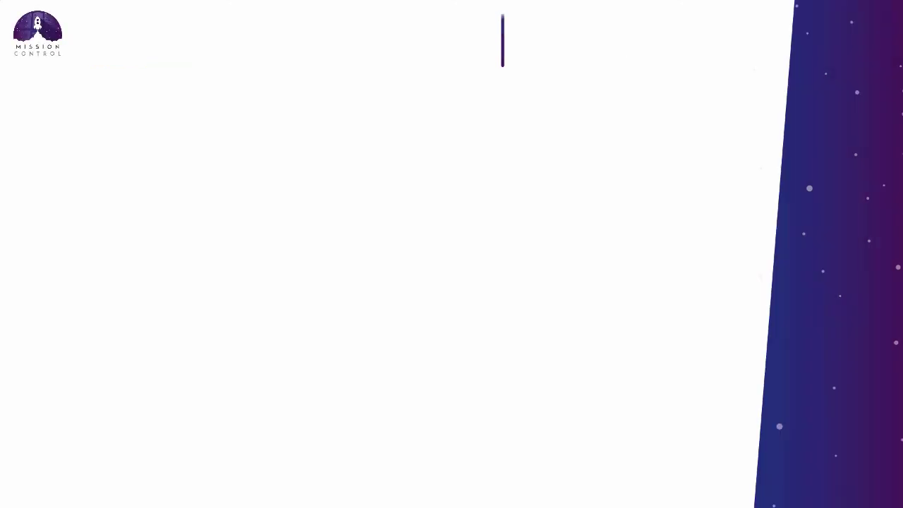